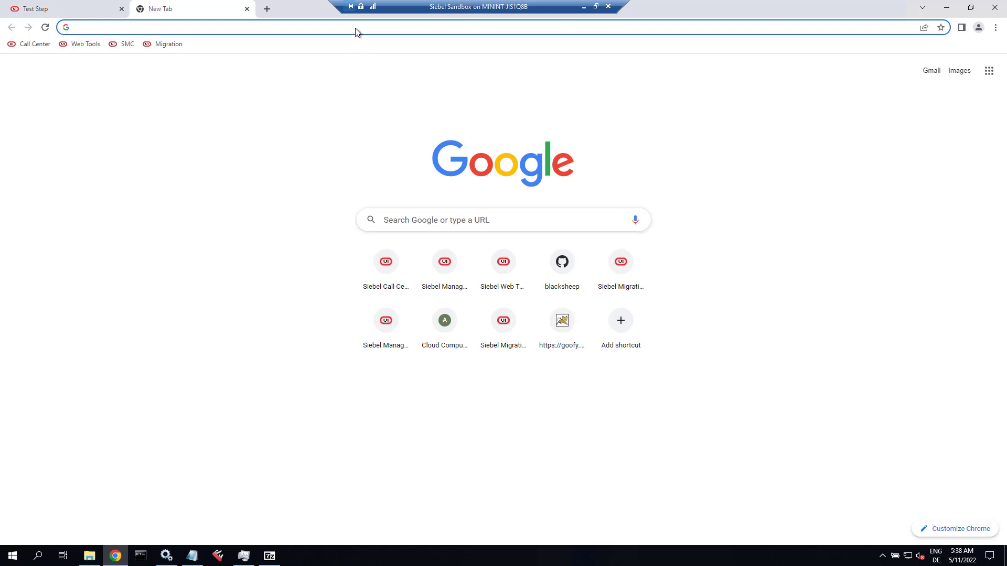
Go to jenkins.io and download the stable Windows installer, jenkins.msi.
click(357, 29)
text(jenkins.io)
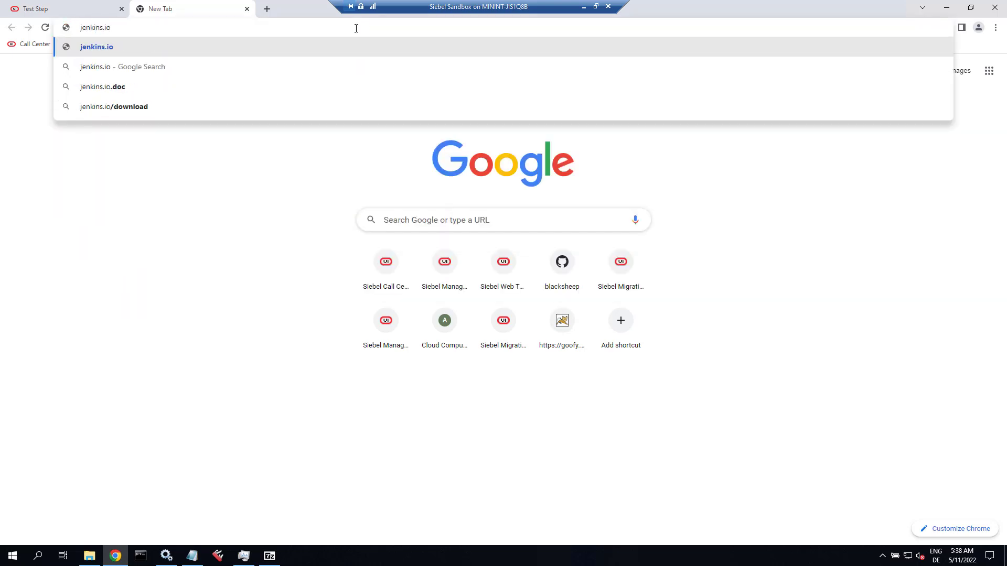
key(Return)
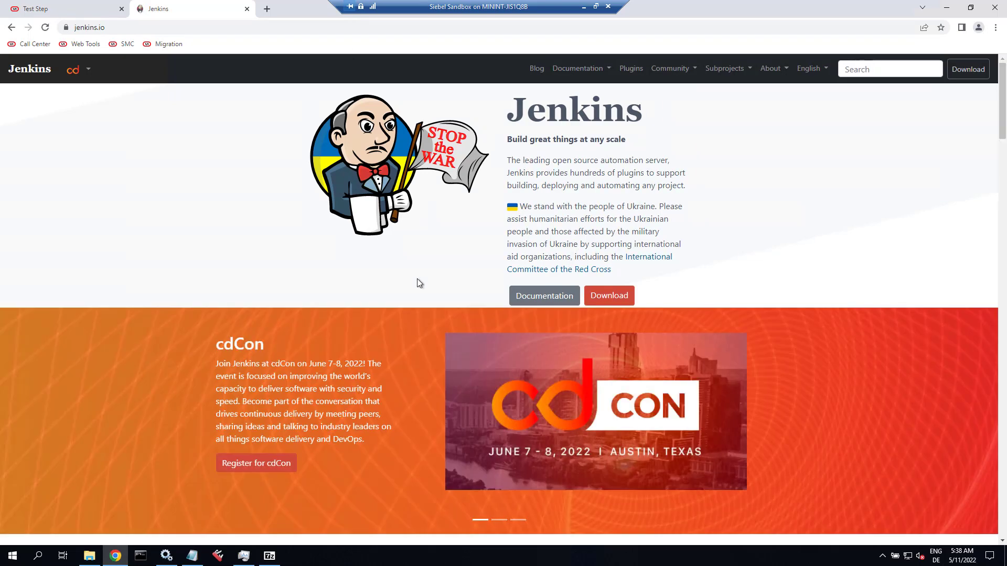
click(616, 297)
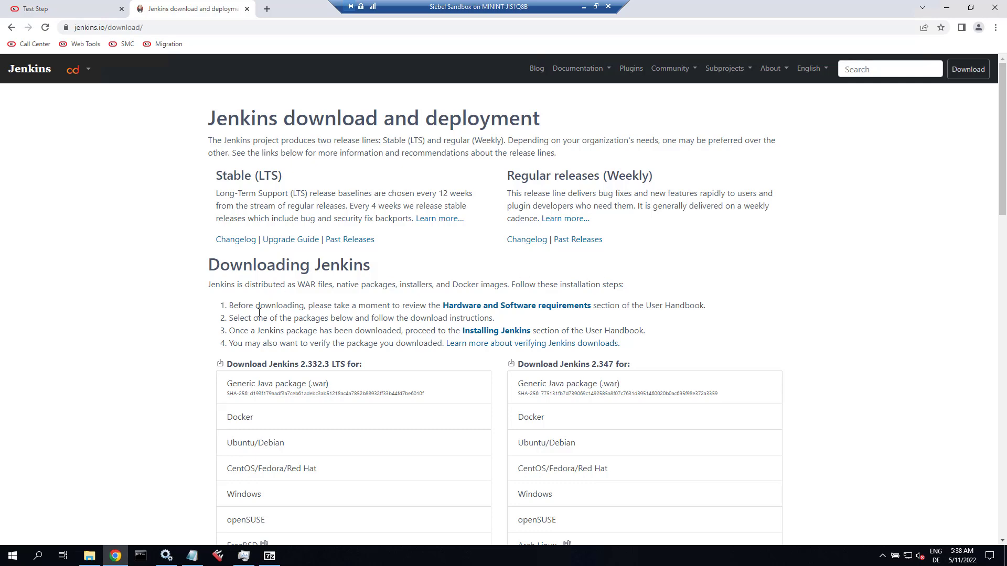
scroll(153, 338, down, 3)
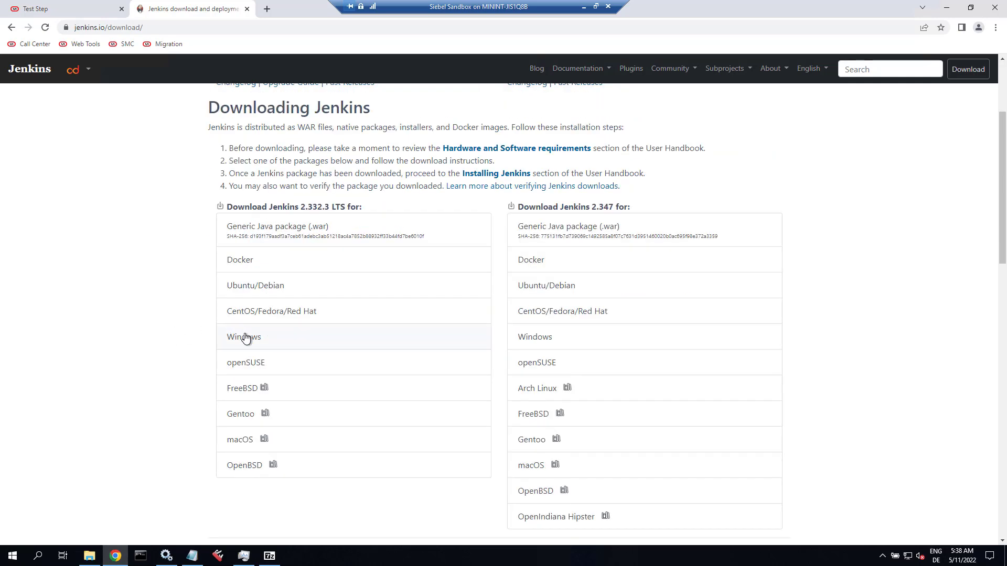
click(246, 337)
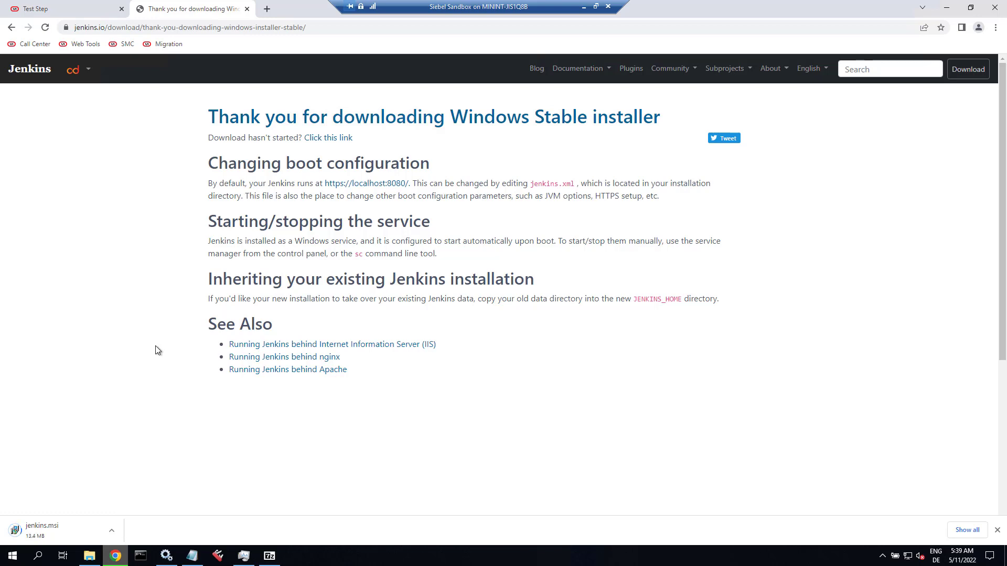
Launch the Jenkins installer and set the destination folder to C:\Jenkins\server.
click(947, 7)
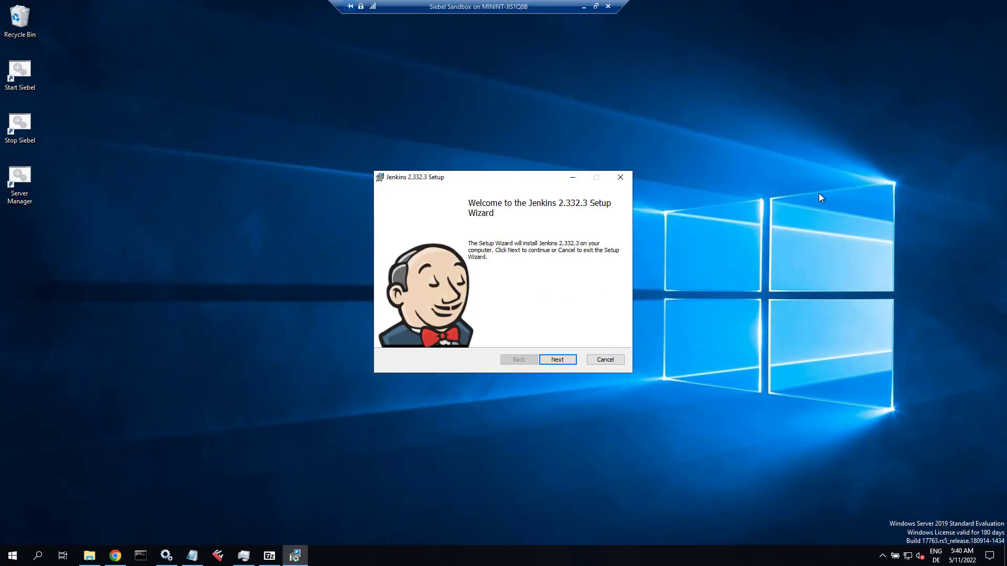
click(559, 366)
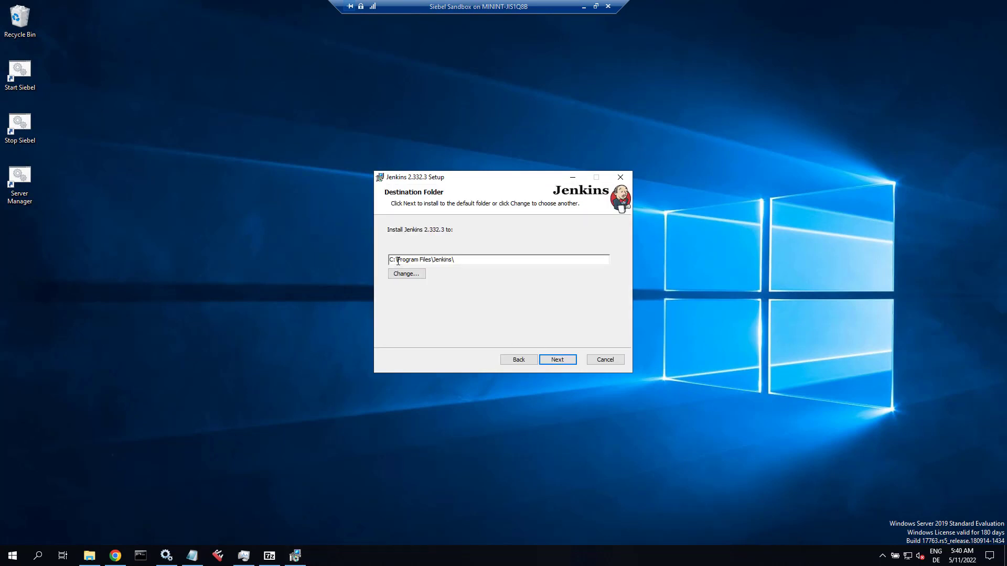
drag(397, 259, 484, 259)
text(Jenkins)
text(server)
click(558, 361)
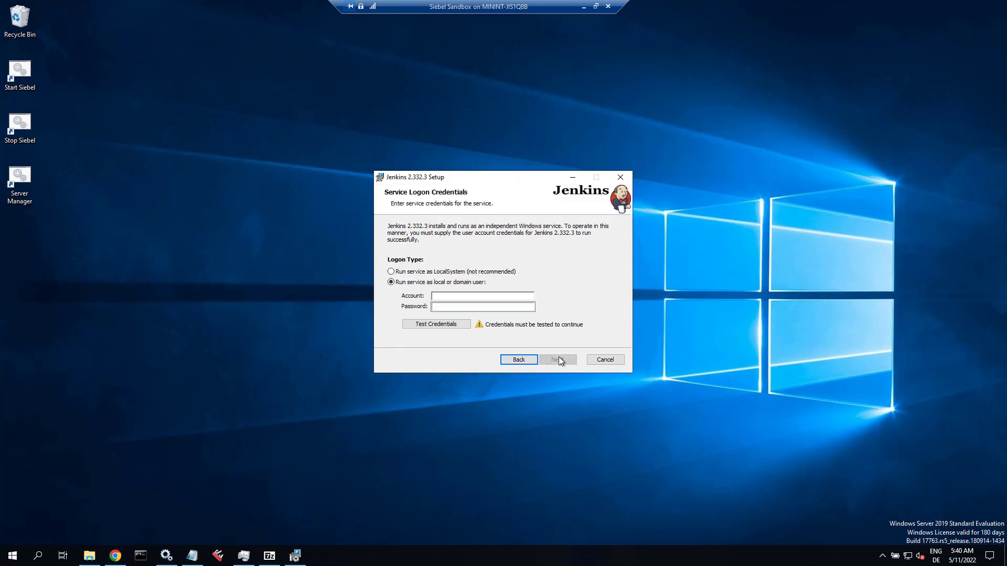
Run the service as LocalSystem and confirm port 8080 passes the port test.
click(495, 271)
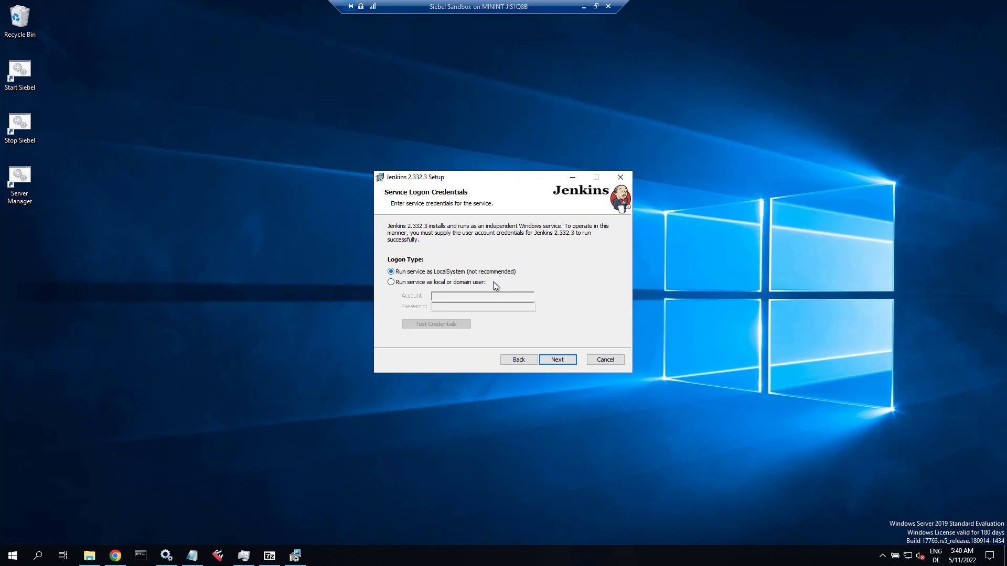
click(558, 359)
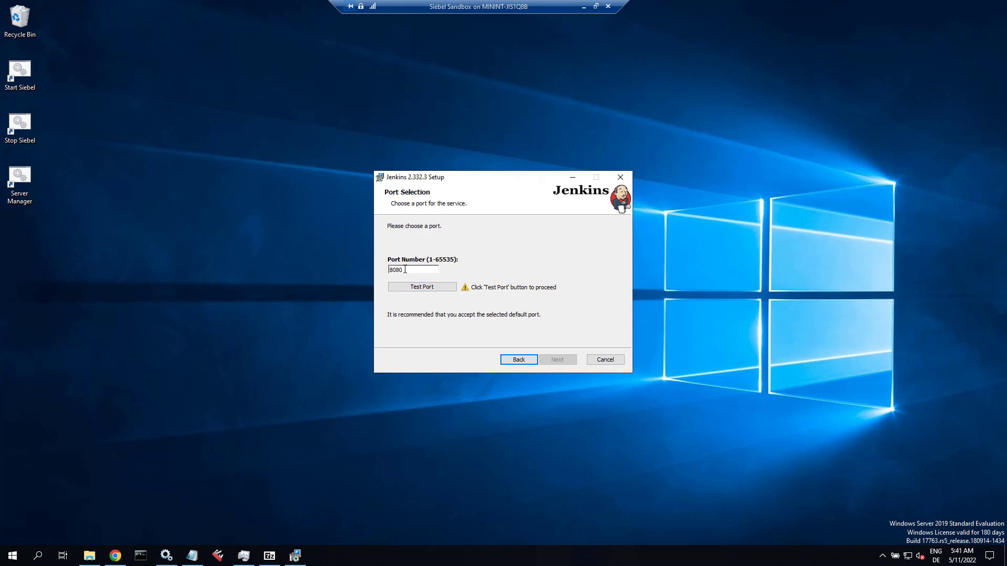
click(410, 288)
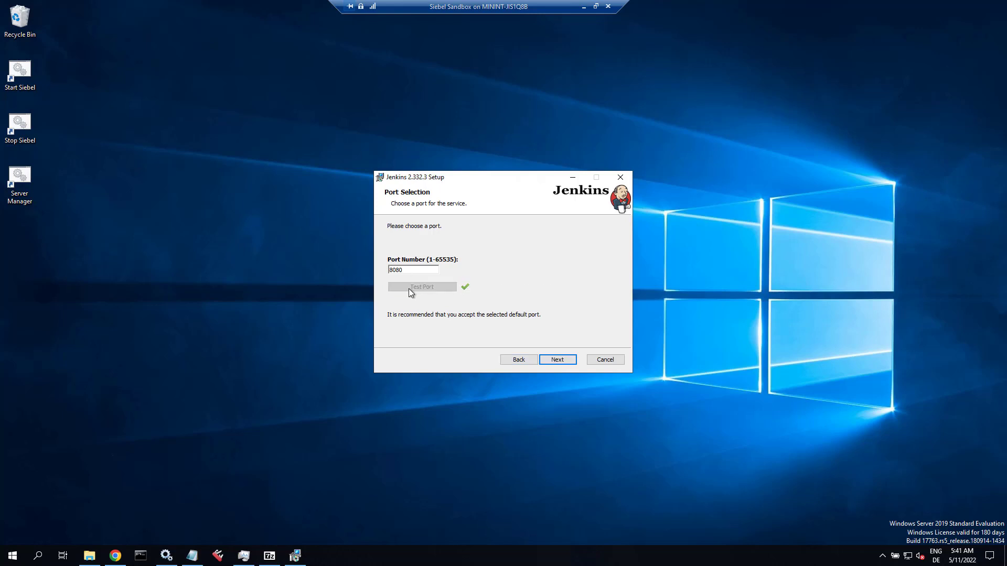
click(559, 360)
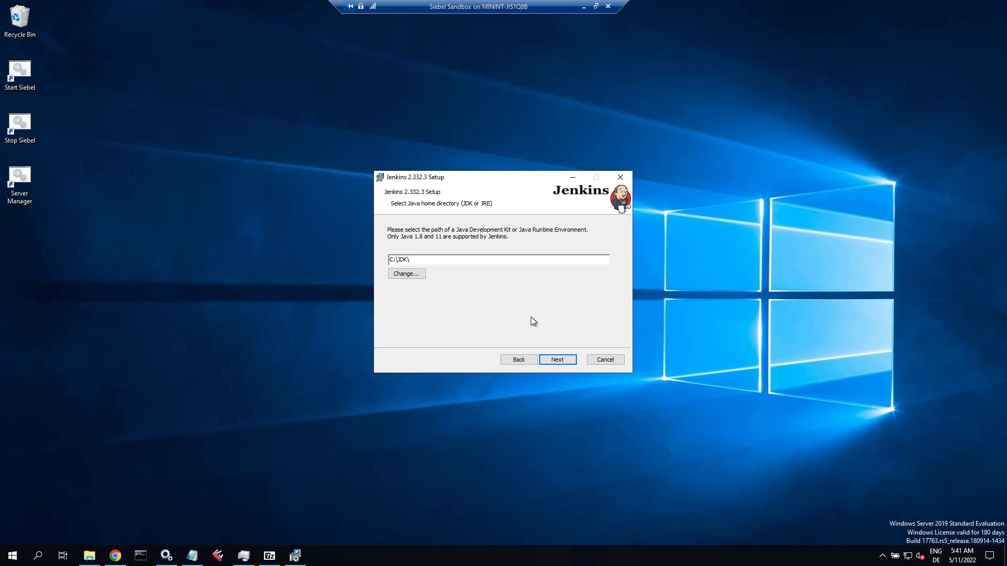
Accept C:\JDK\ as Java home, keep default features, install Jenkins 2.332.3 and finish.
click(549, 361)
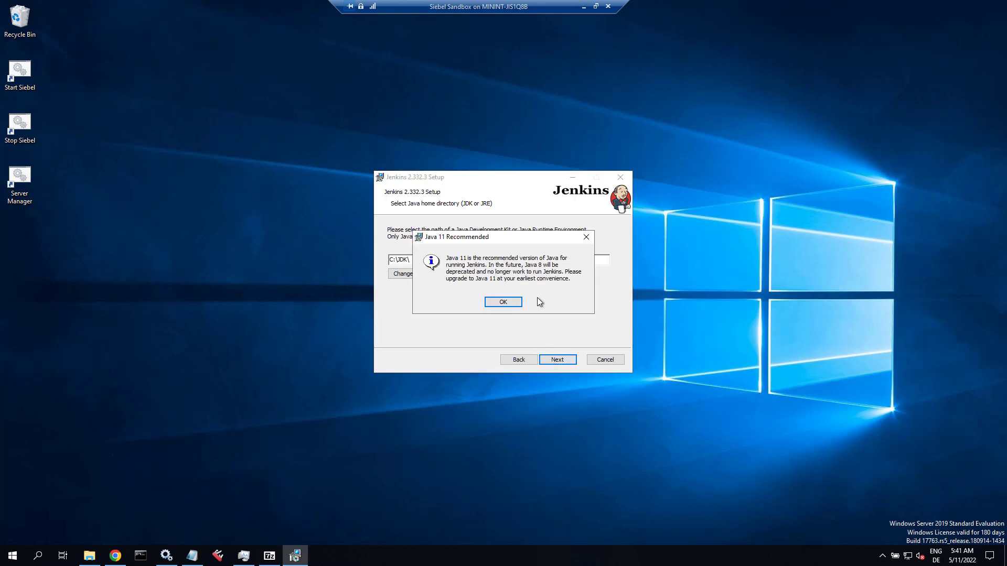
click(503, 302)
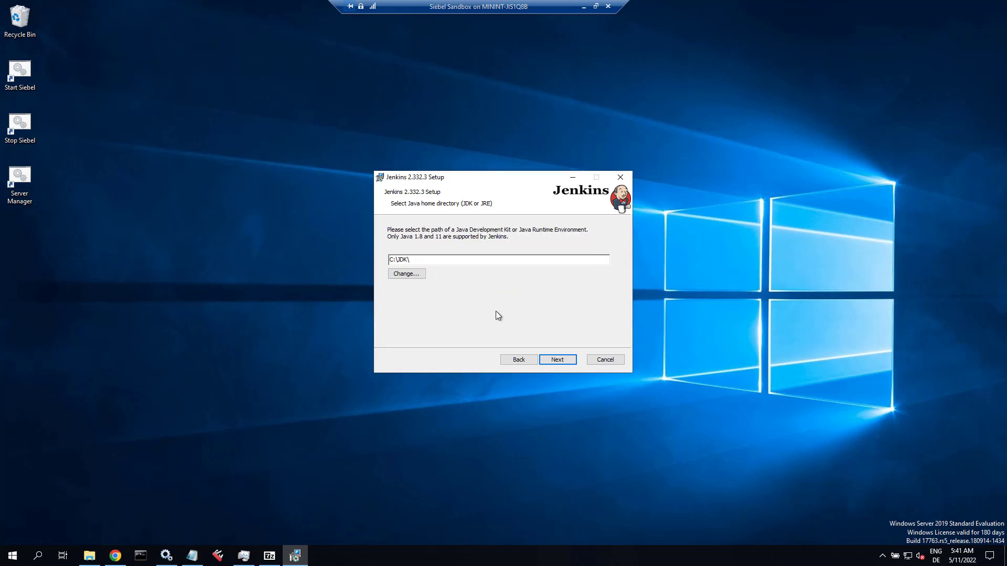
click(558, 360)
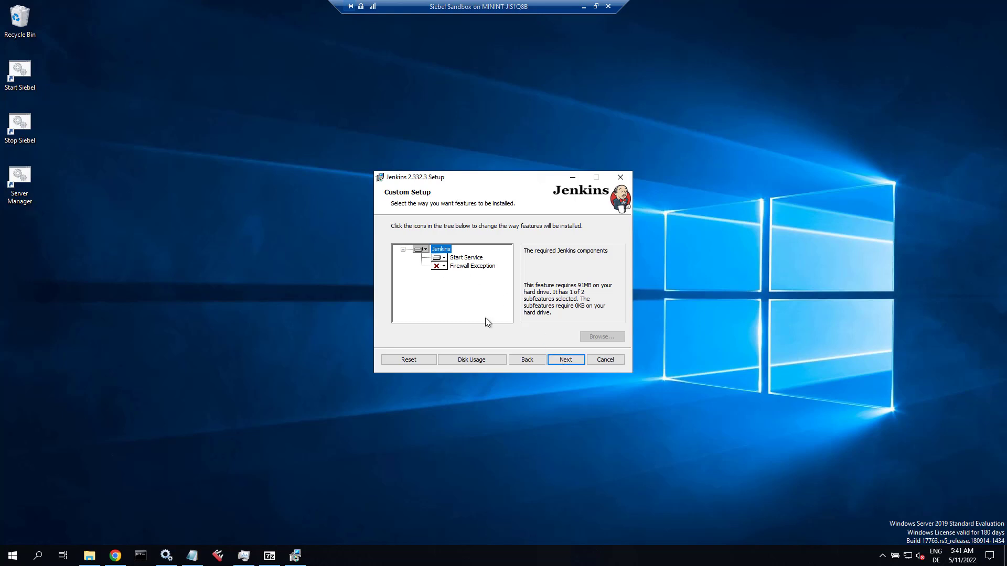
click(562, 362)
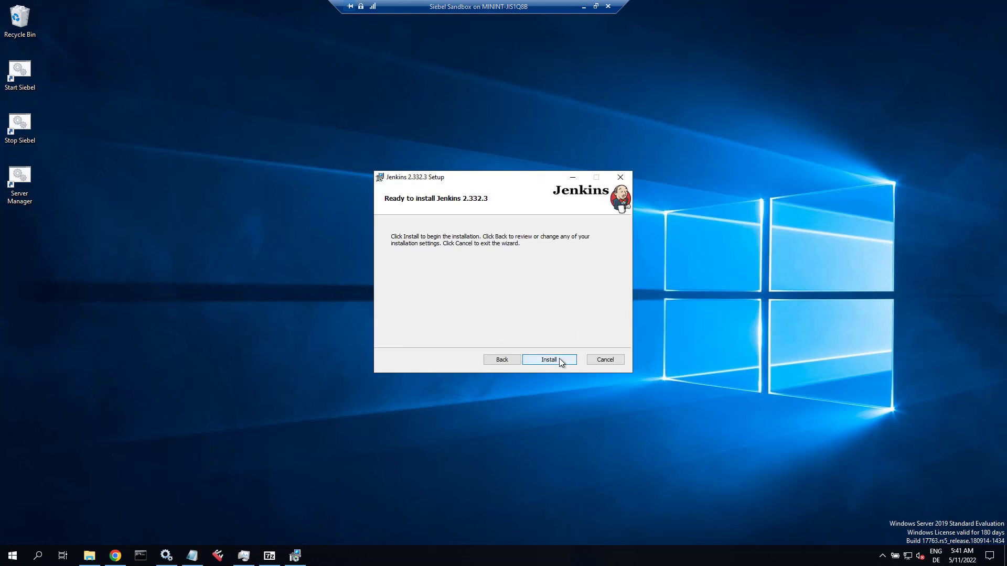
click(560, 361)
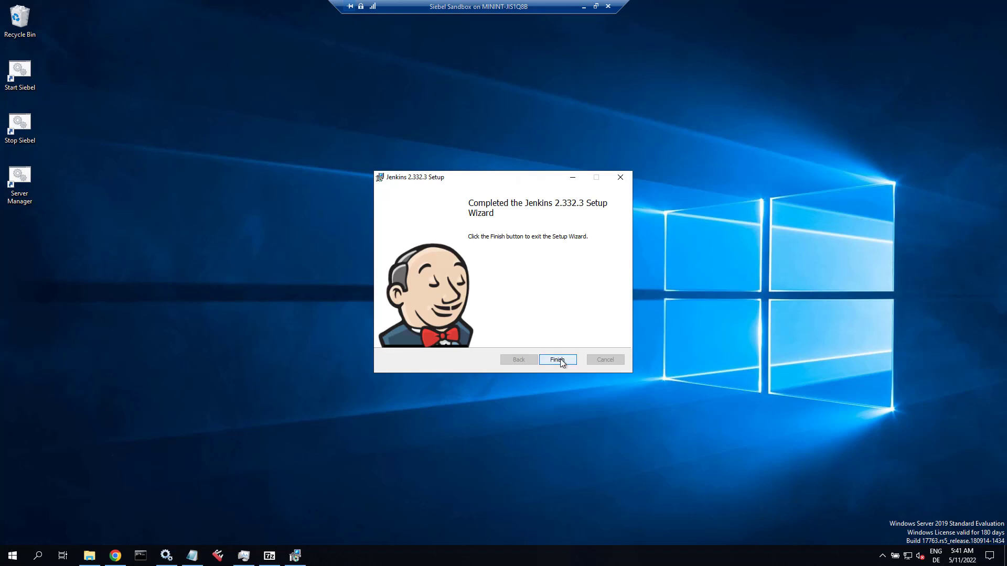
click(557, 360)
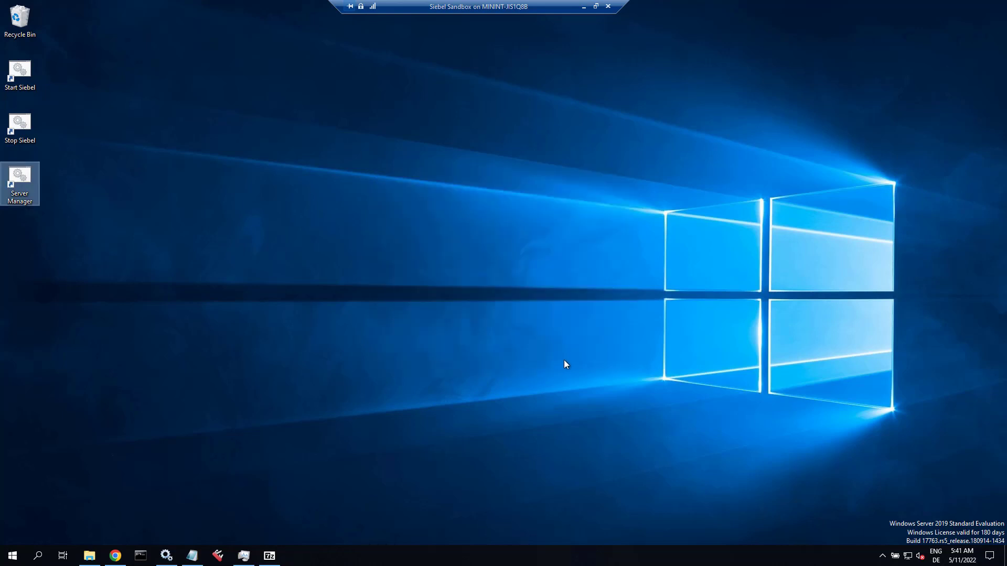
Change the Jenkins service startup type to Manual in Services, then return to Chrome.
click(166, 555)
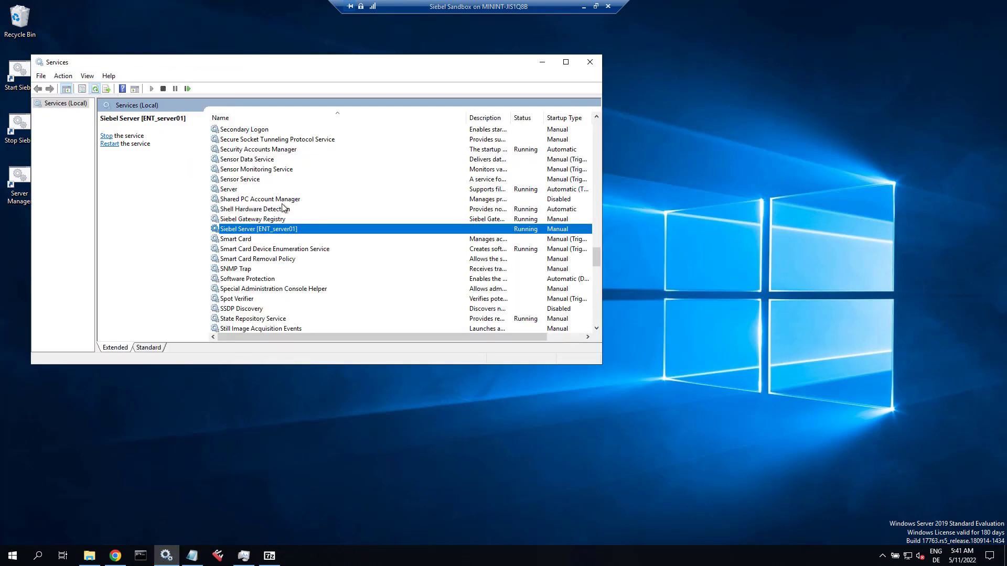
scroll(283, 206, up, 1)
click(274, 192)
key(j)
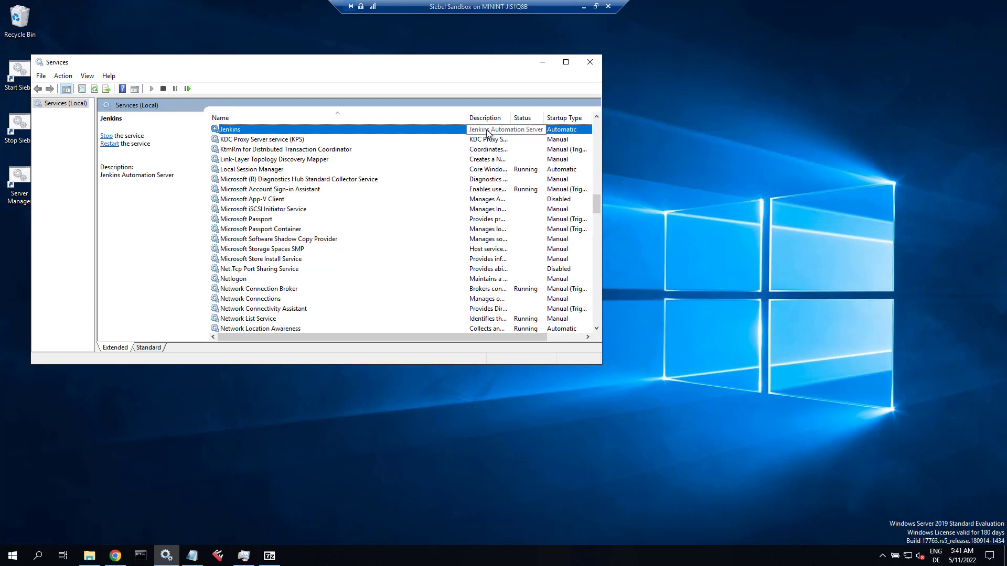
double_click(418, 131)
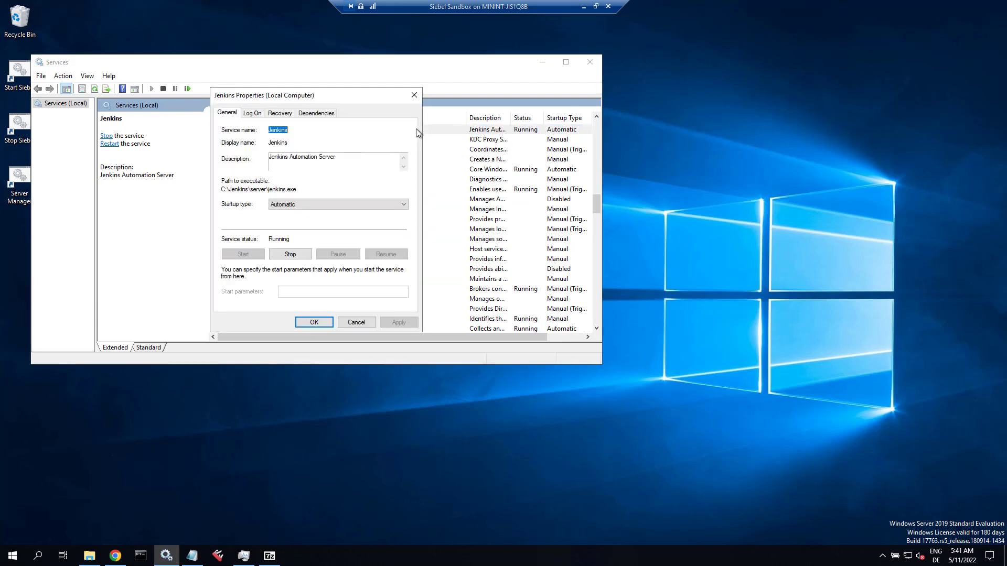
click(310, 203)
click(294, 232)
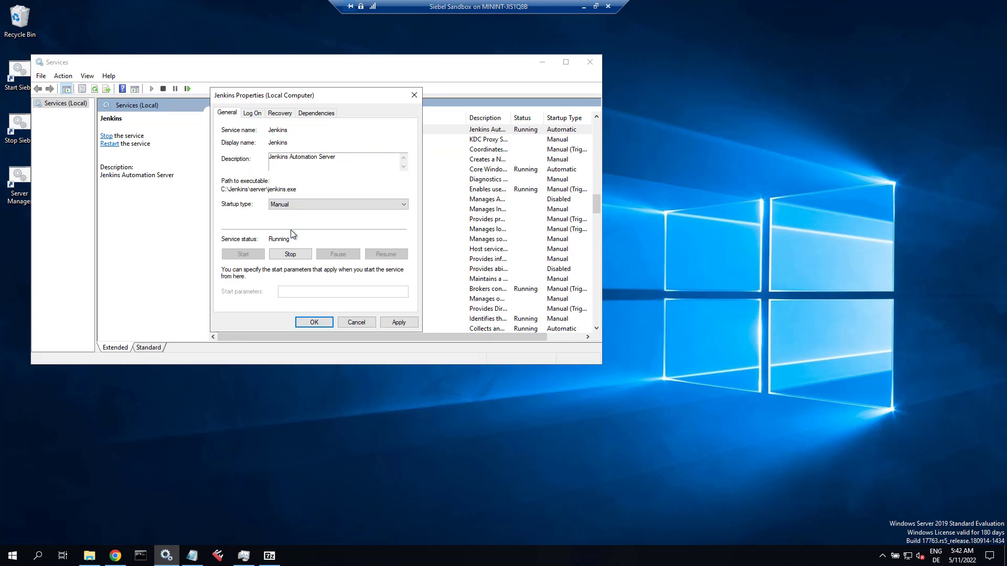
click(318, 322)
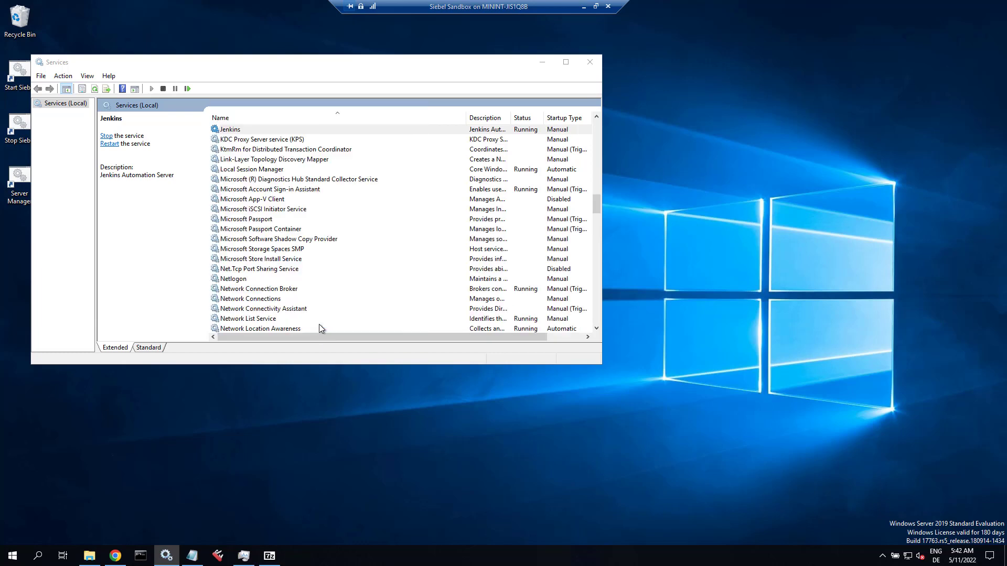
click(115, 555)
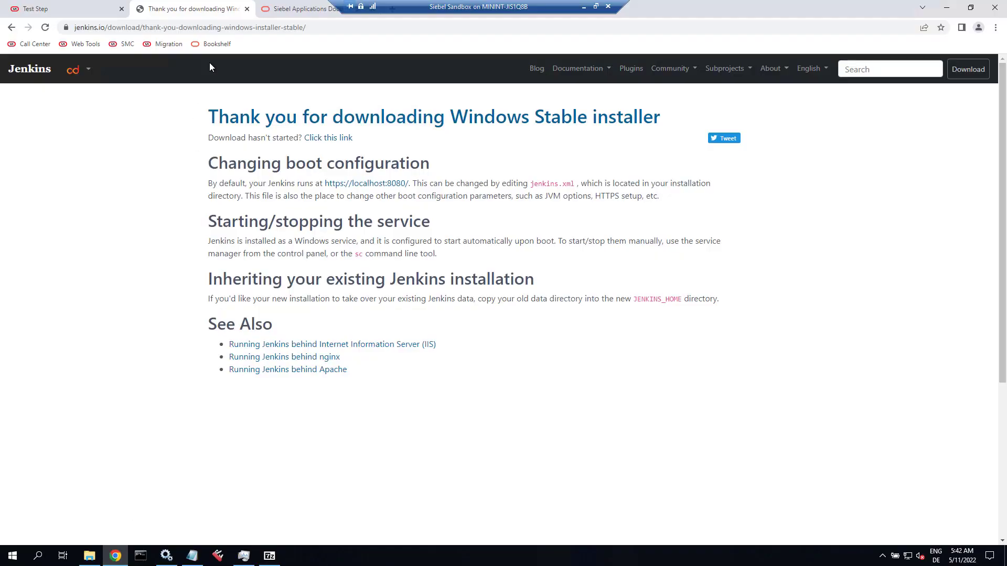
click(389, 9)
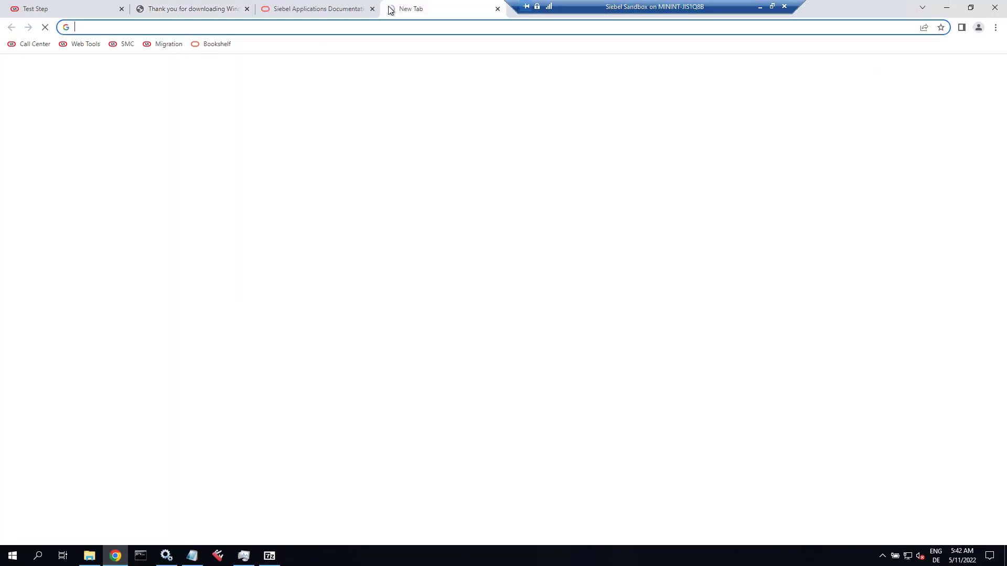
text(http)
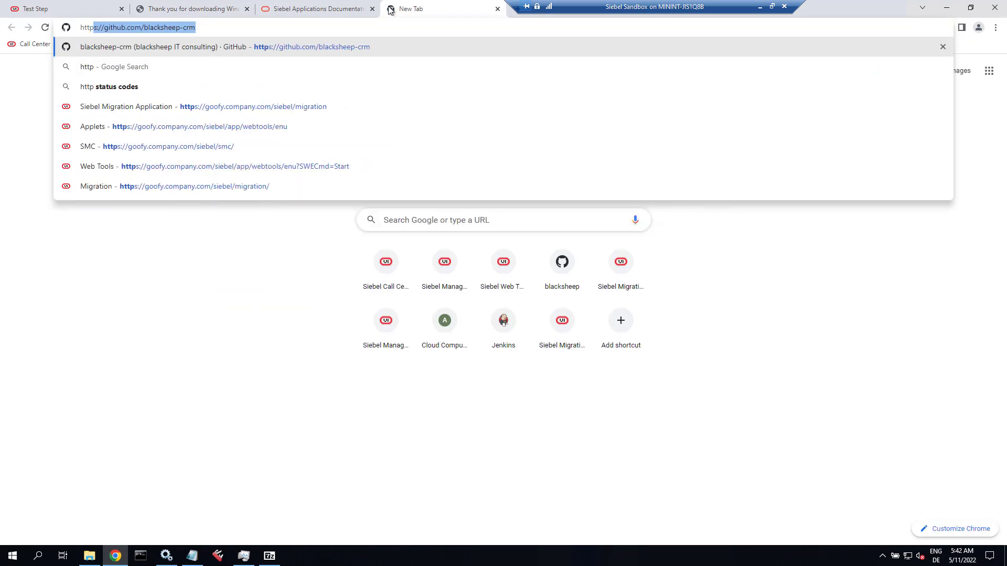
text(://localh)
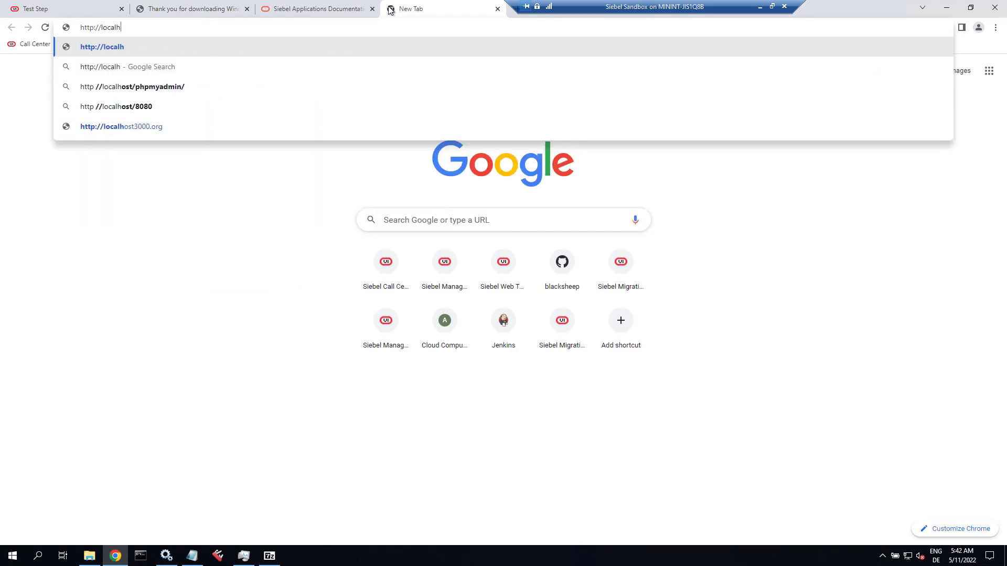
text(ost:8080)
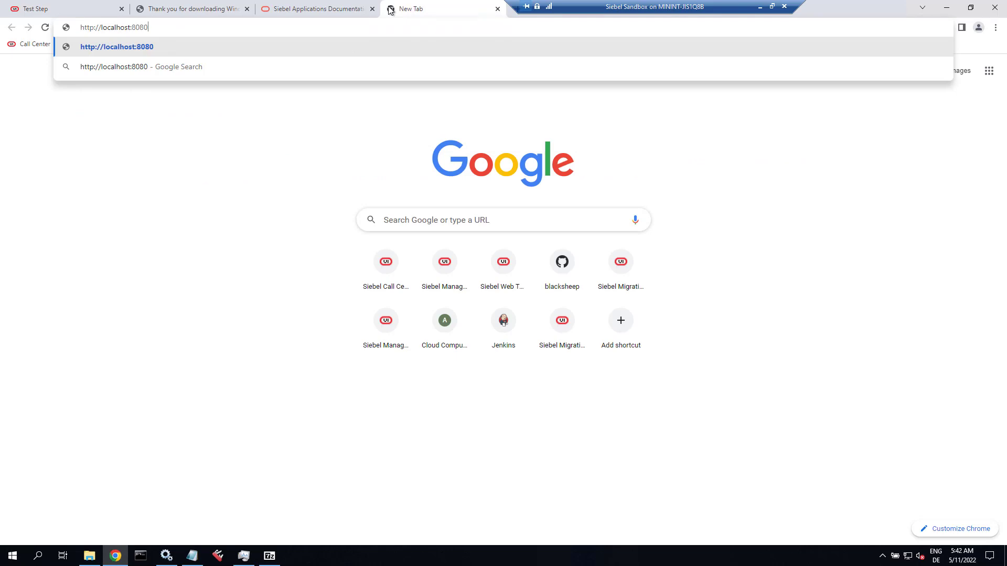
key(Return)
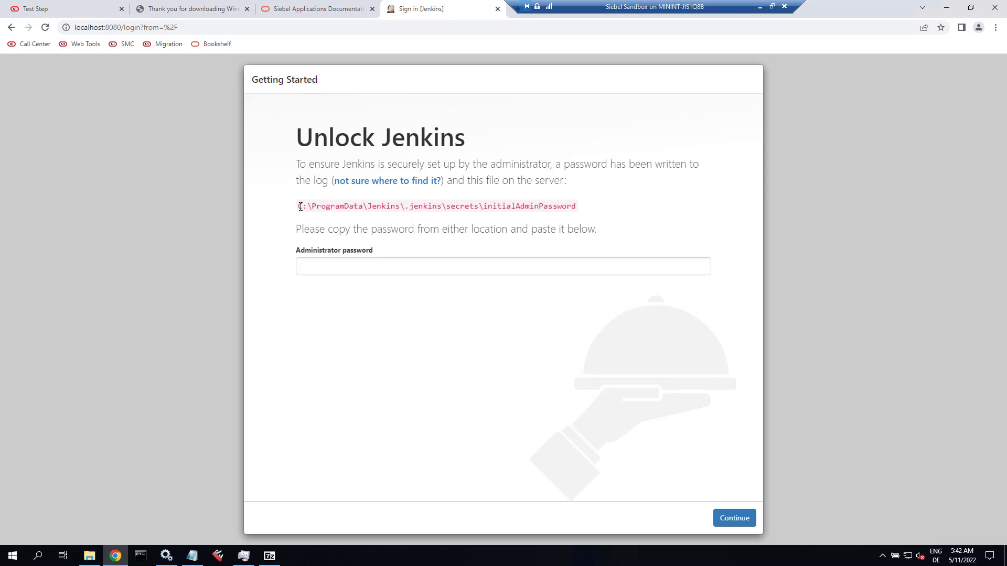
Copy the initialAdminPassword file path and open that file in Notepad via Run.
drag(300, 207, 561, 208)
right_click(561, 208)
click(577, 217)
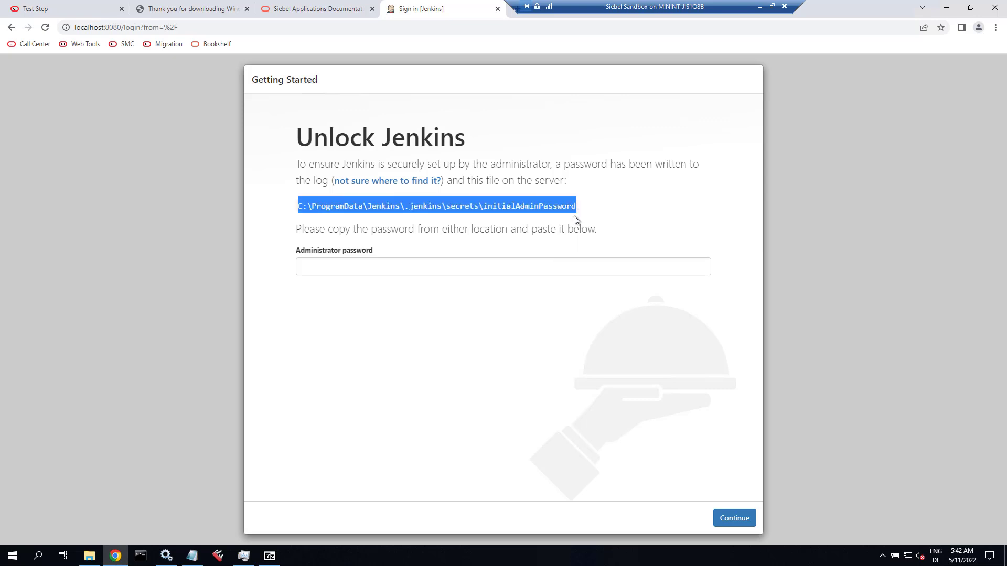
key(super+r)
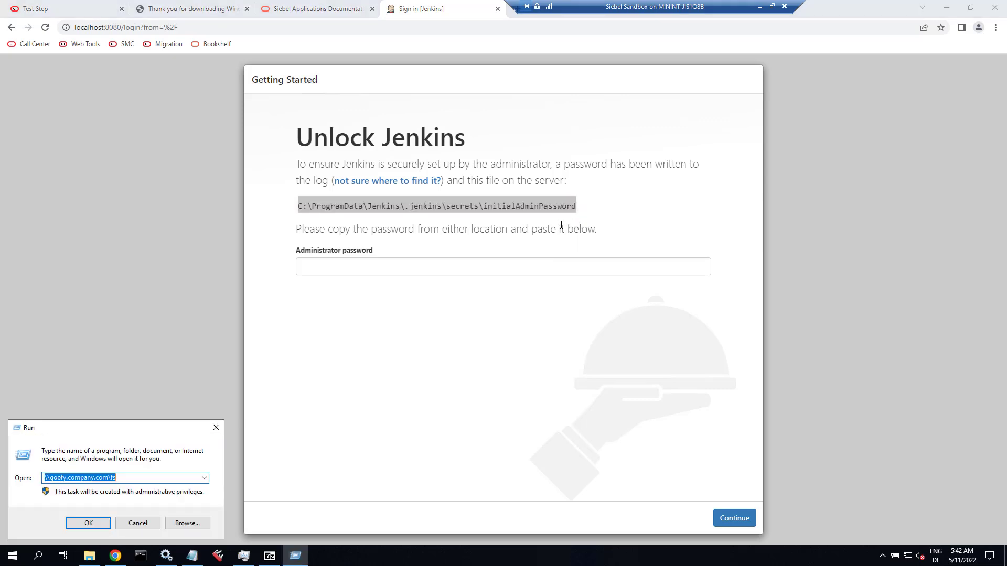
key(ctrl+v)
key(Return)
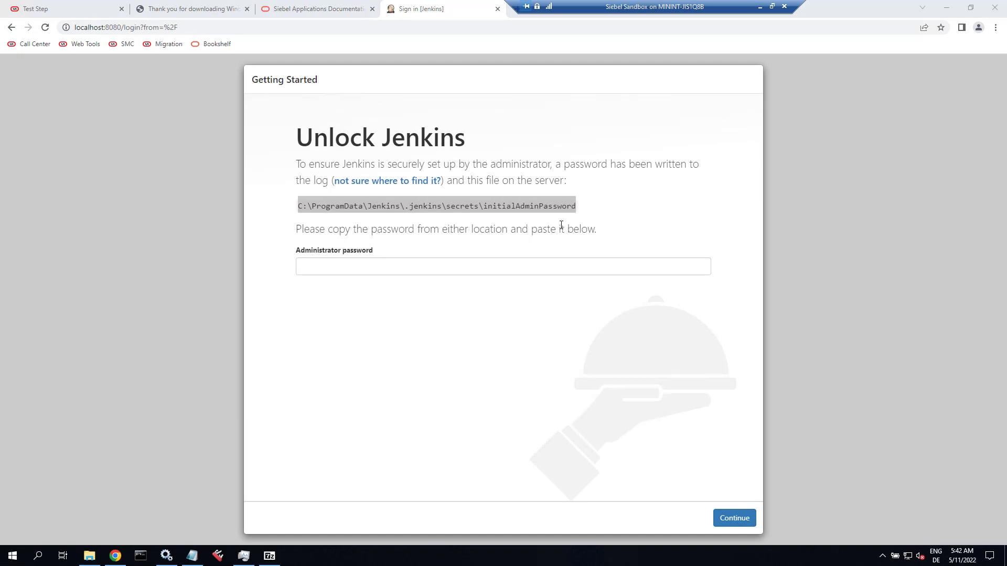
click(515, 243)
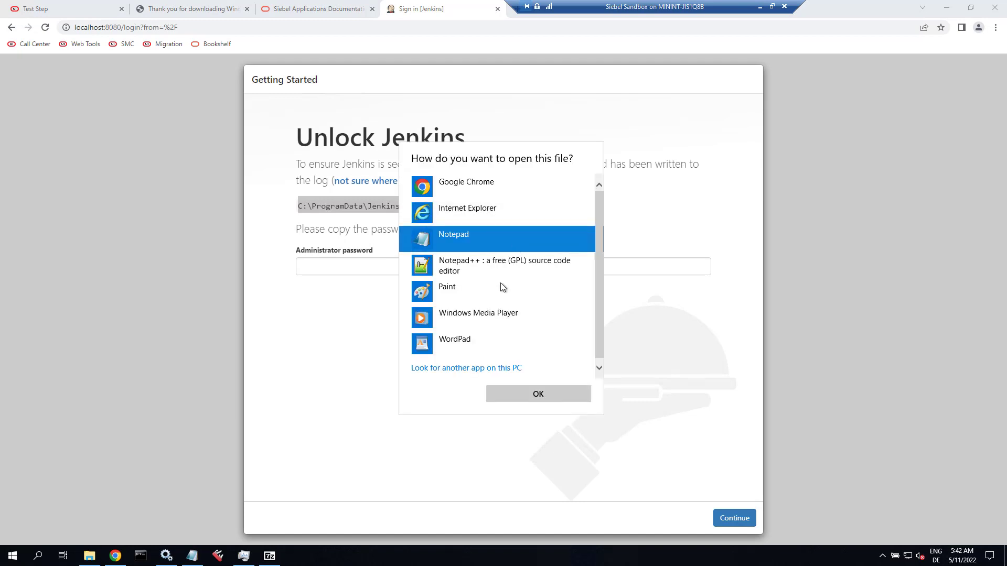
click(523, 398)
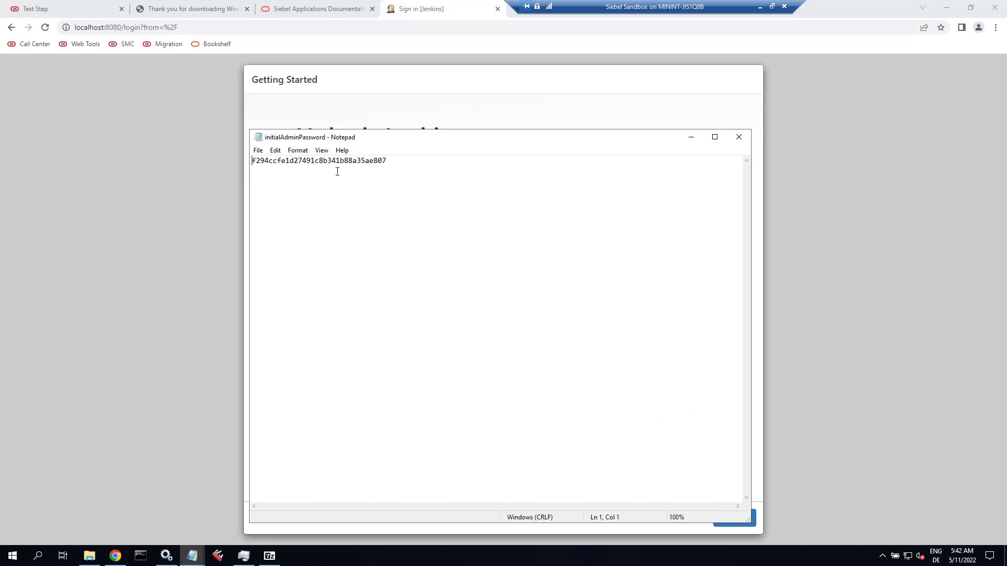
Copy the password into the Administrator password field and continue to unlock Jenkins.
double_click(334, 161)
right_click(334, 162)
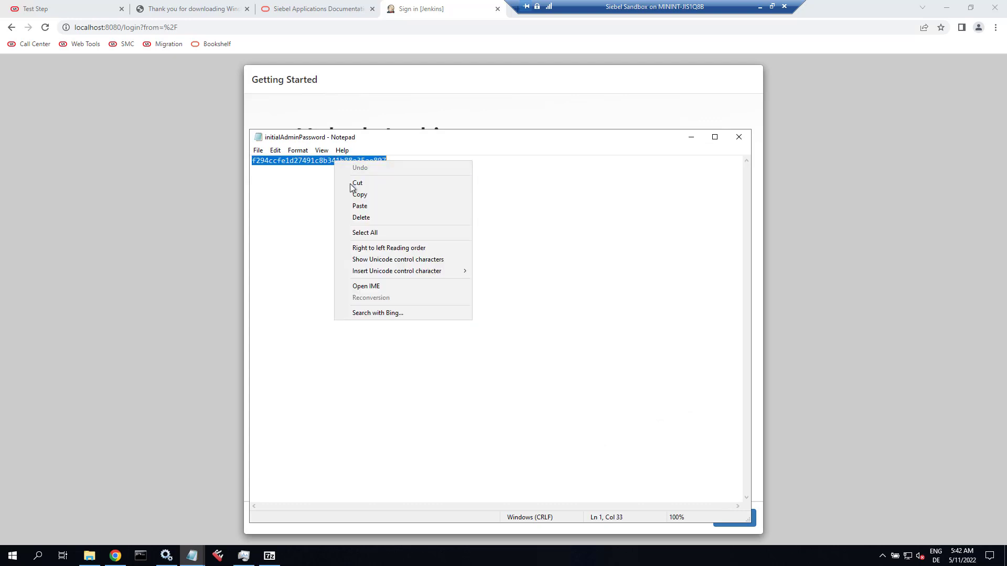
click(357, 194)
click(379, 80)
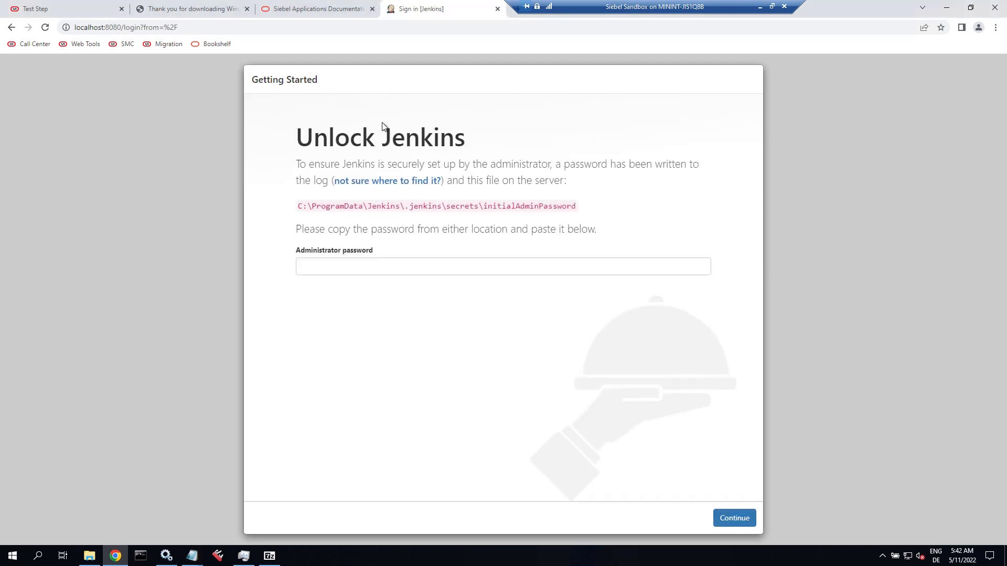
click(344, 269)
key(ctrl+v)
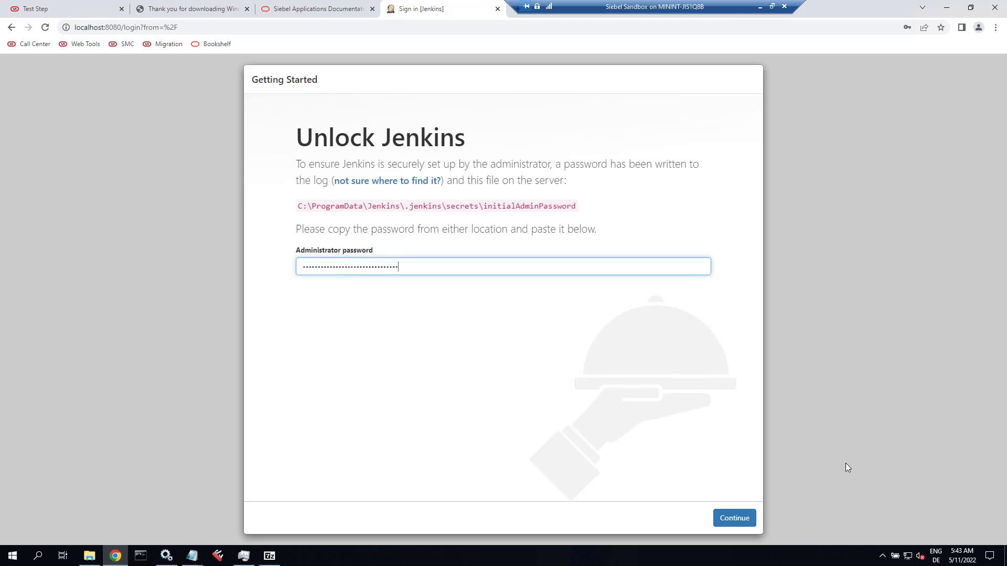
click(749, 521)
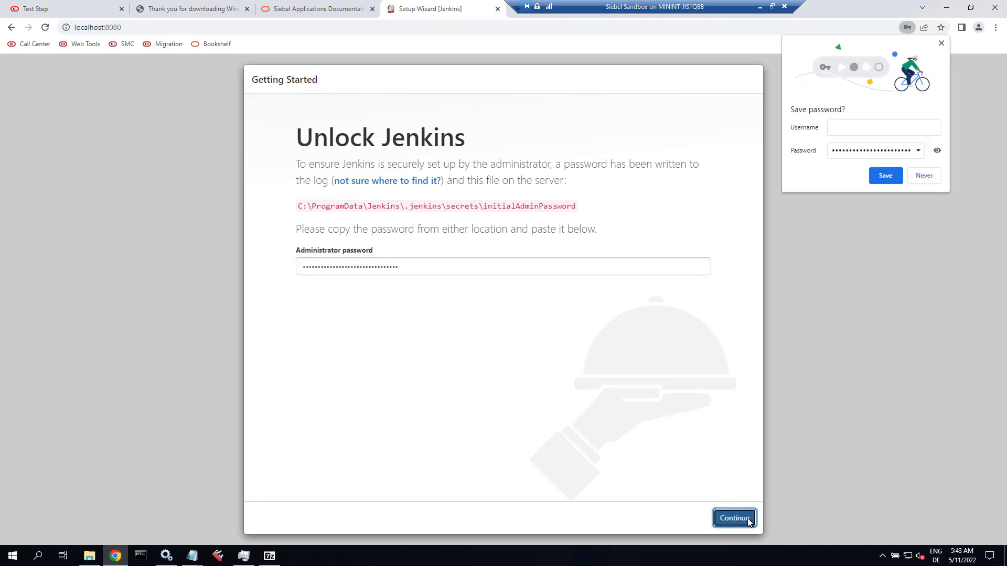
Save the Jenkins login as admin in Chrome, then skip plugin installation.
click(874, 129)
text(admin)
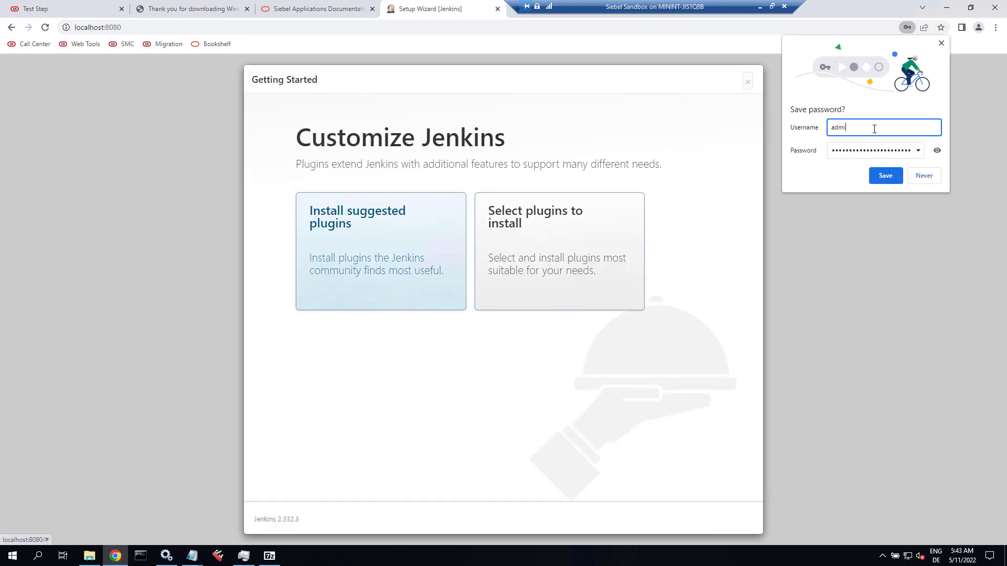
click(885, 177)
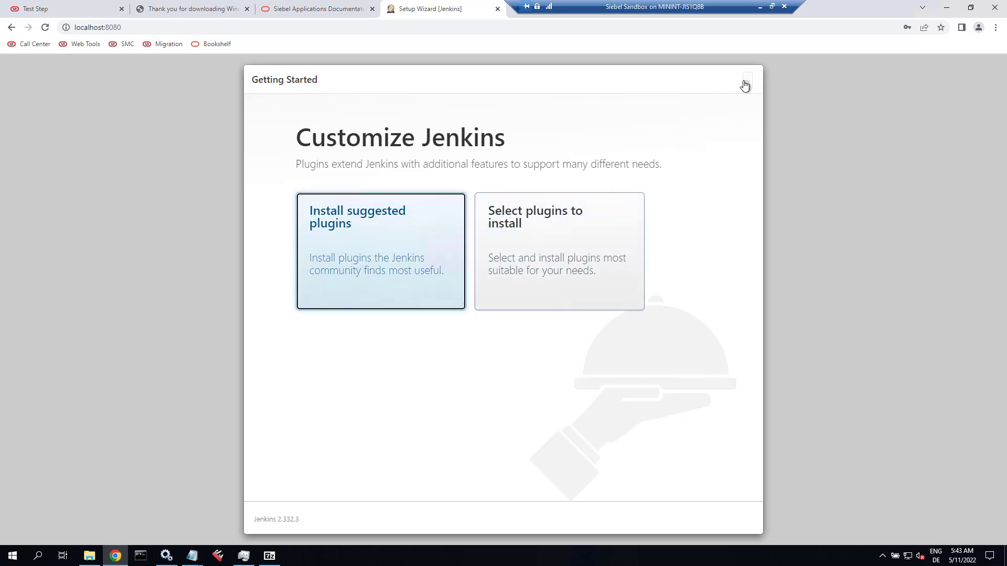
click(573, 239)
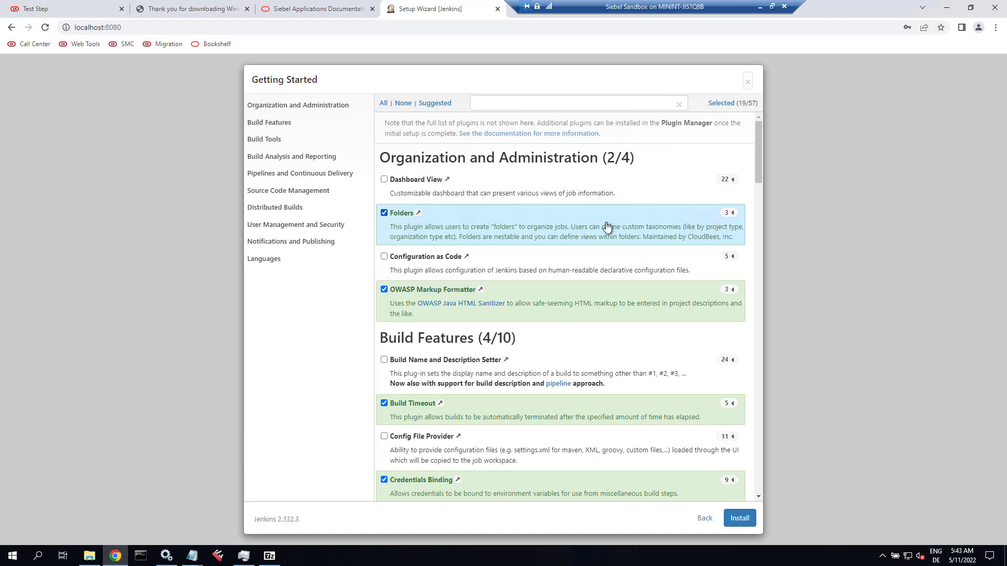
click(751, 84)
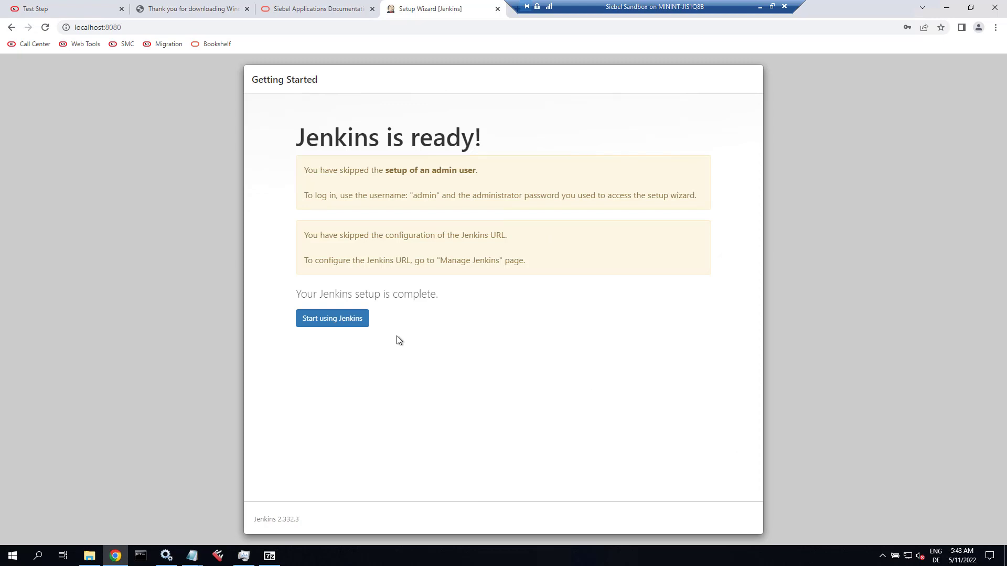
Choose Start using Jenkins to reach the Welcome to Jenkins dashboard.
click(337, 322)
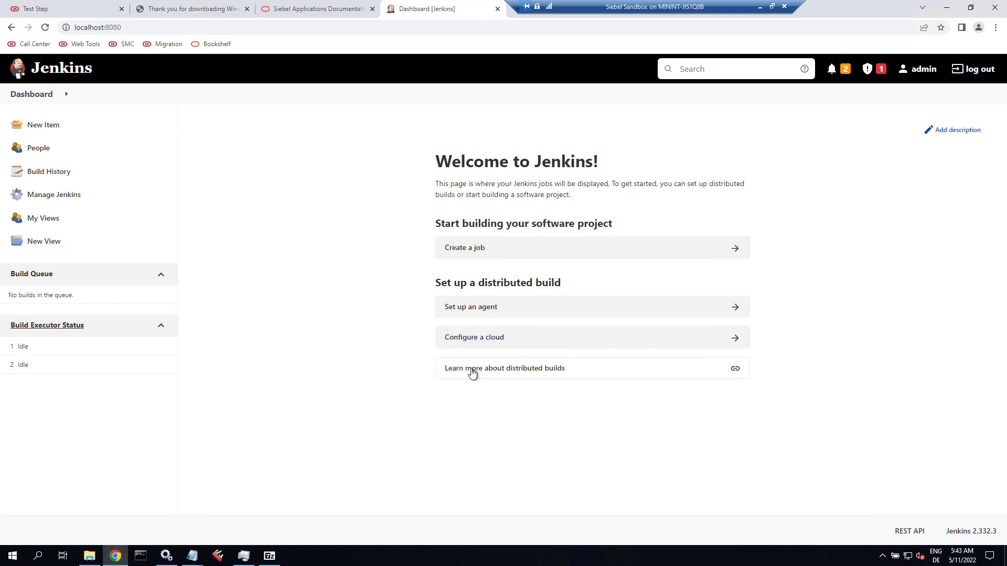
In the Siebel CRM 22.4 docs, open the Testing Siebel Business Applications guide from the T guides.
key(ctrl+shift+Tab)
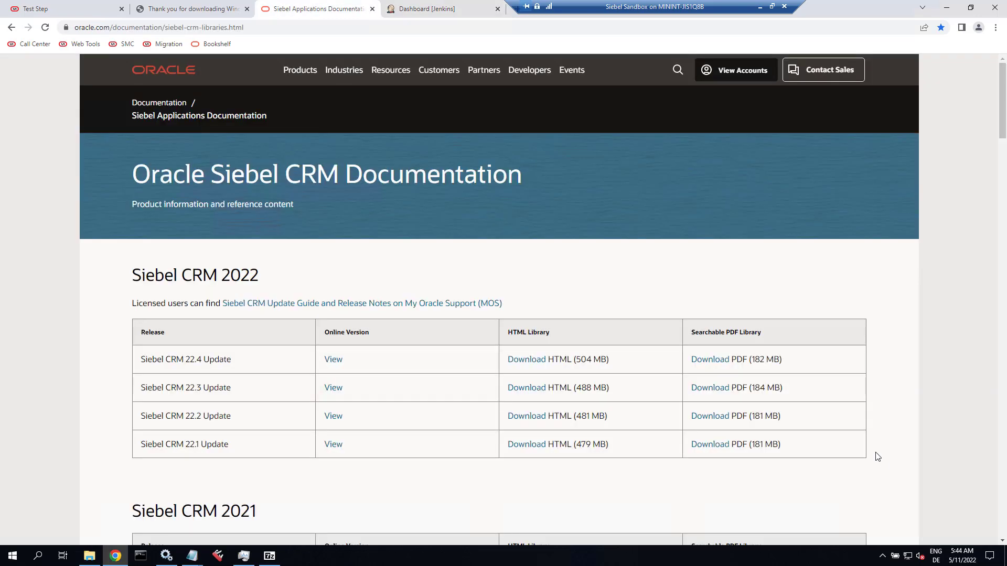
click(335, 360)
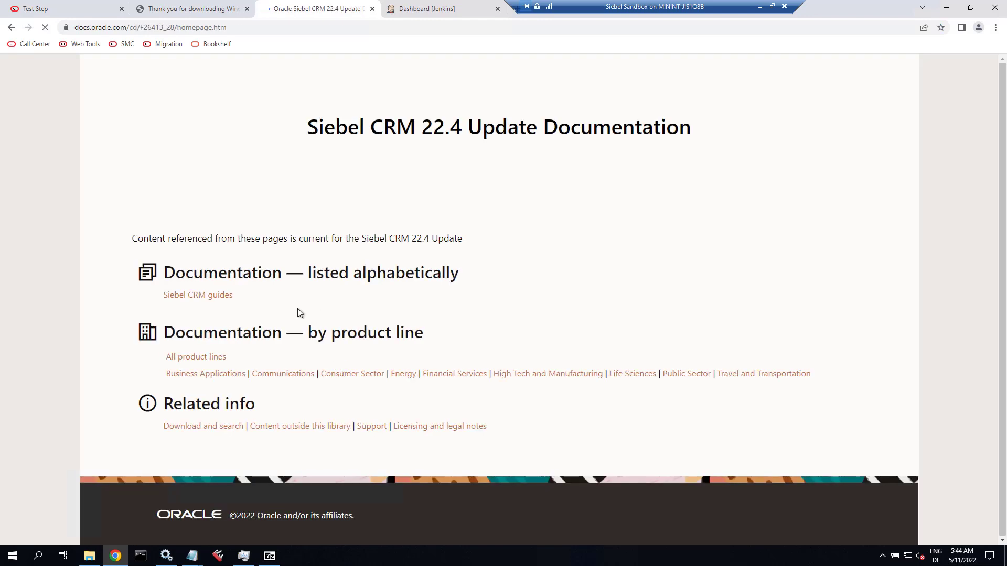
click(219, 296)
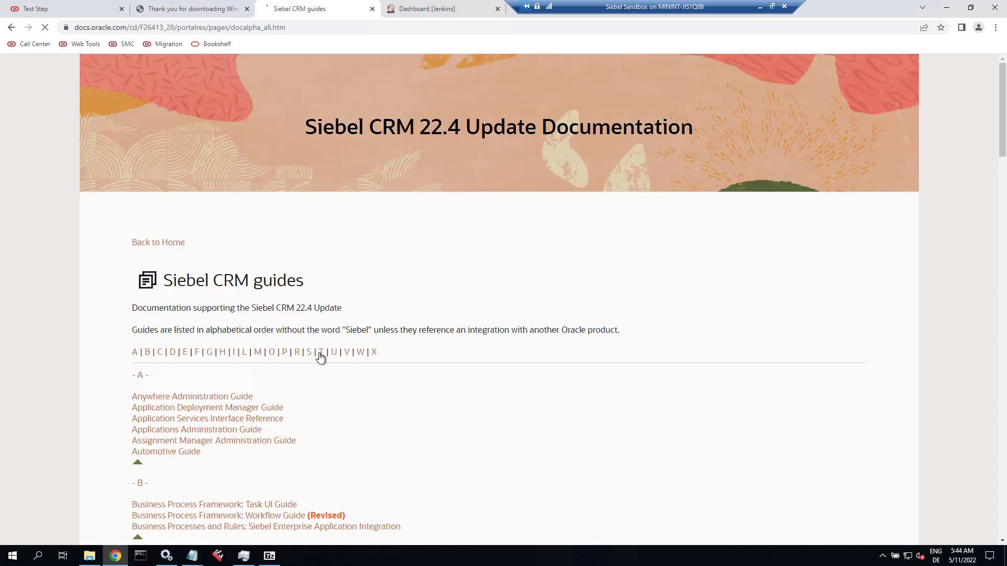
click(320, 352)
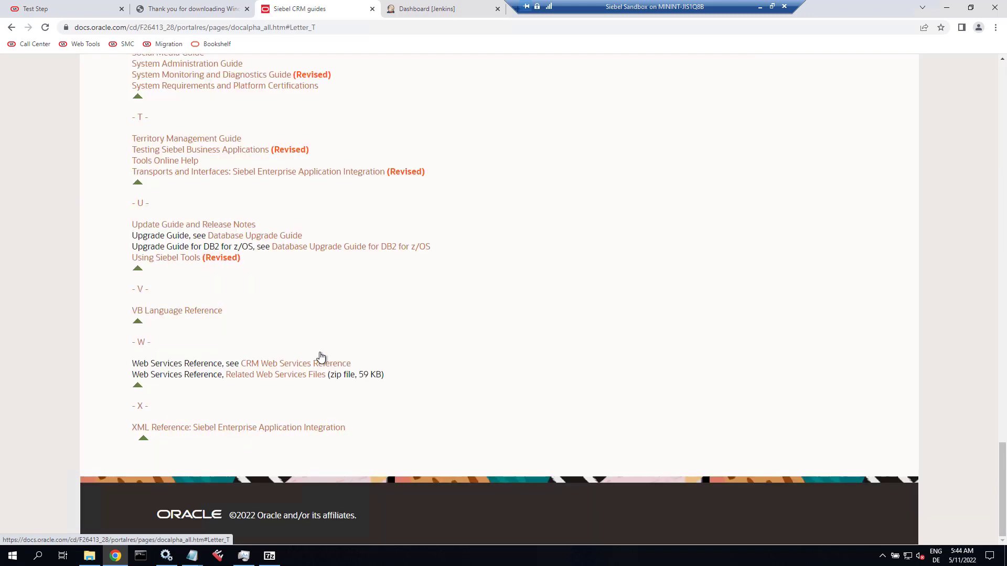
click(179, 152)
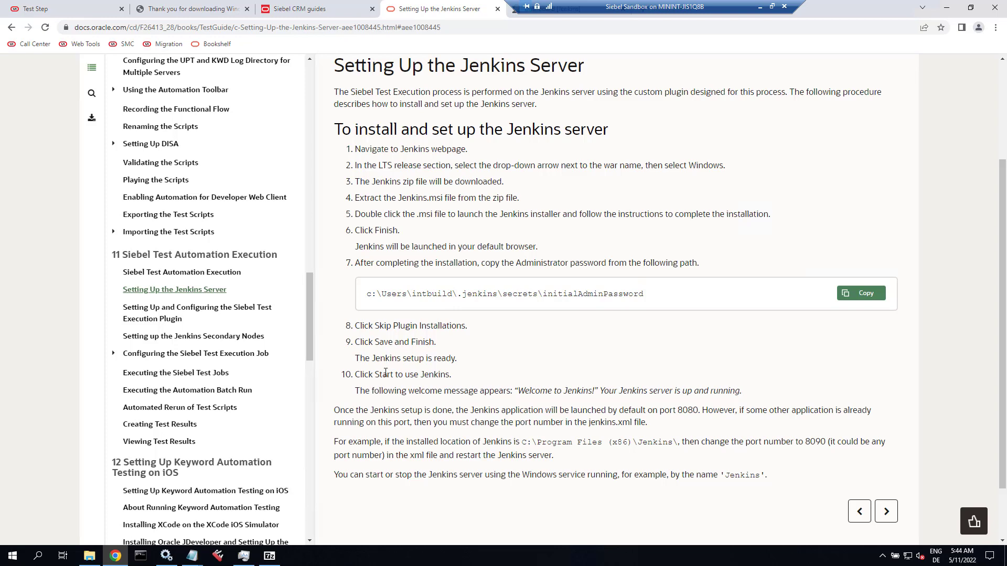
Advance to the Siebel Test Execution Plugin topic and highlight the Node and Label Parameter Plugin requirement.
scroll(385, 373, down, 3)
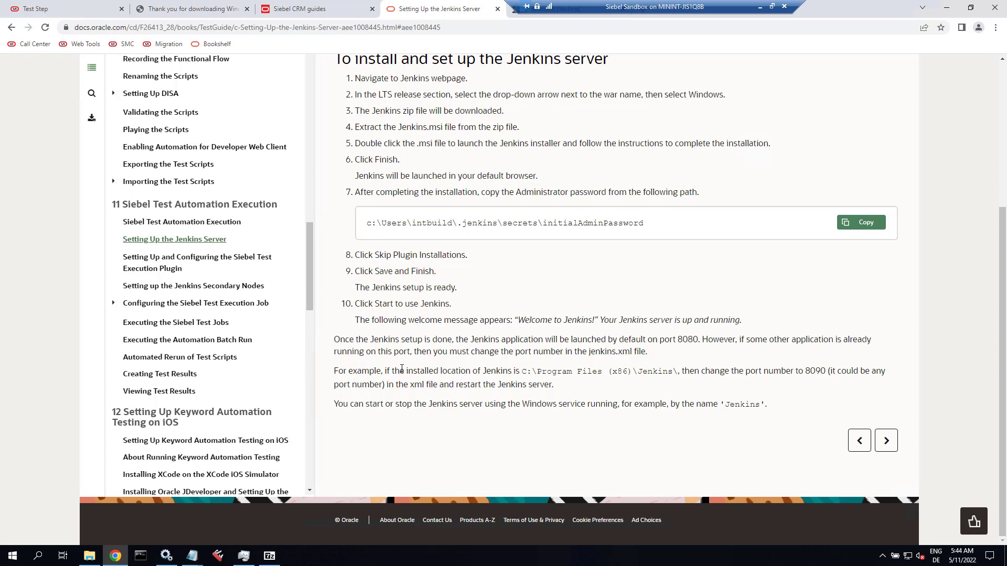
click(886, 442)
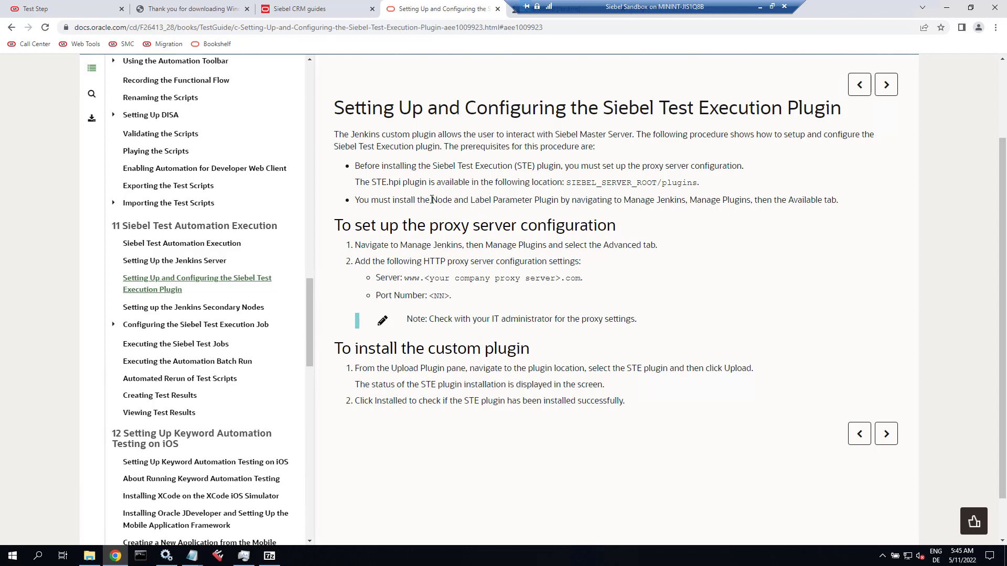
drag(392, 203, 788, 199)
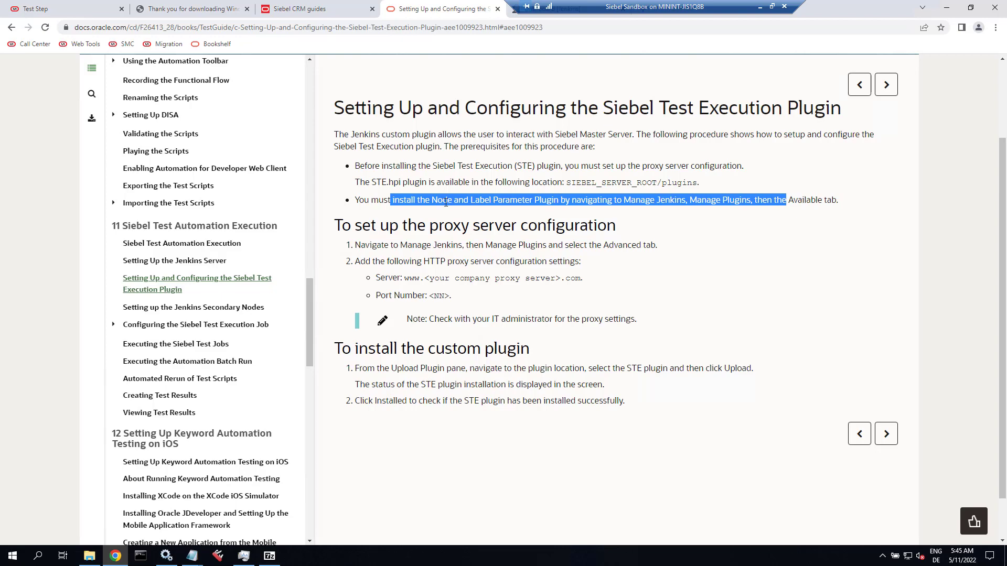
click(207, 9)
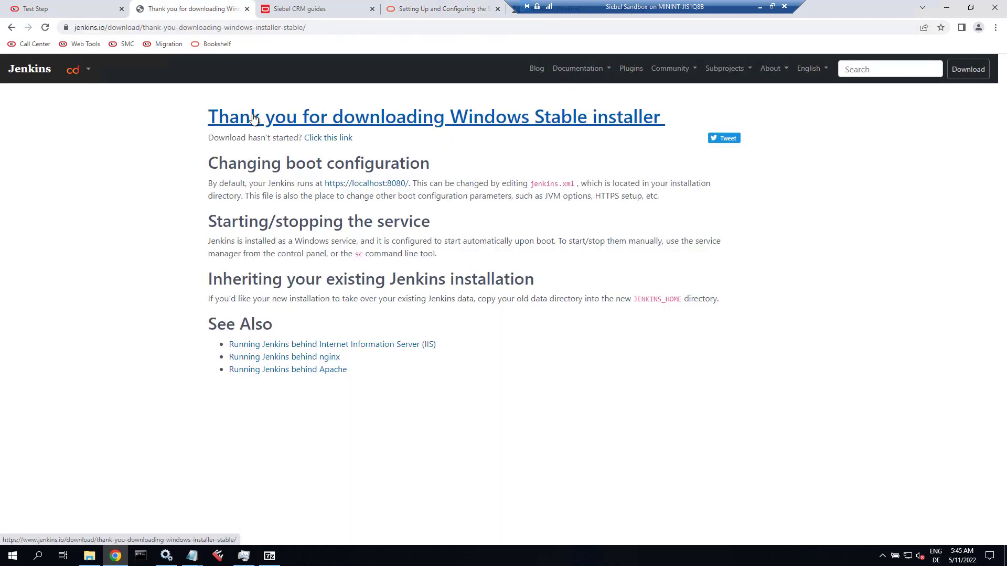
Close the leftover download tab and open Manage Jenkins from the Jenkins dashboard.
click(247, 9)
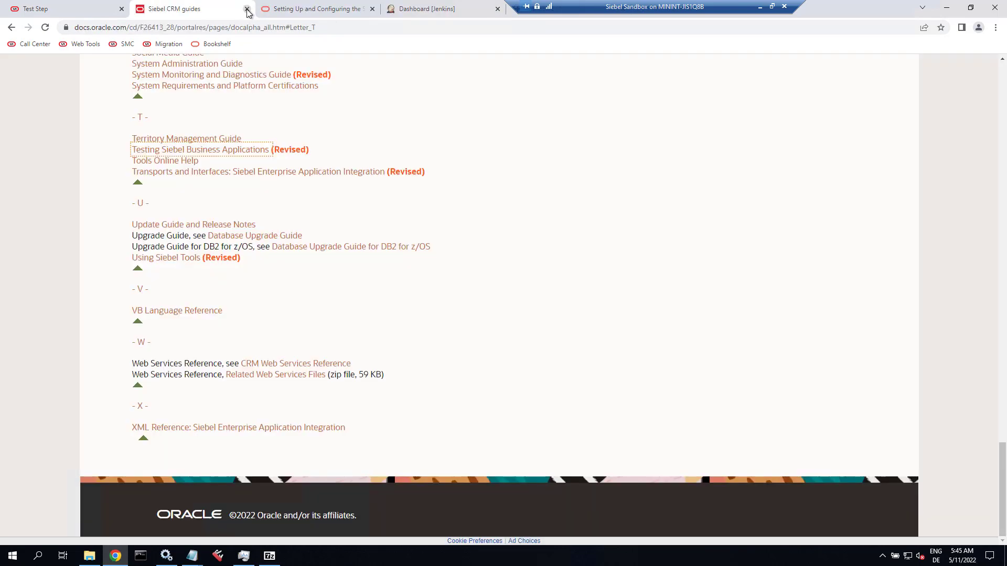
click(428, 5)
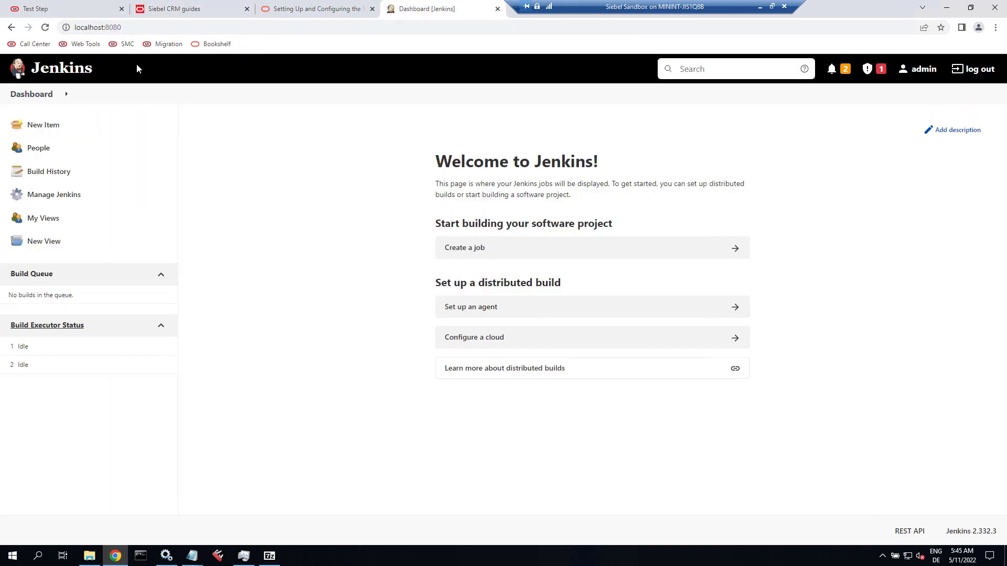
click(54, 198)
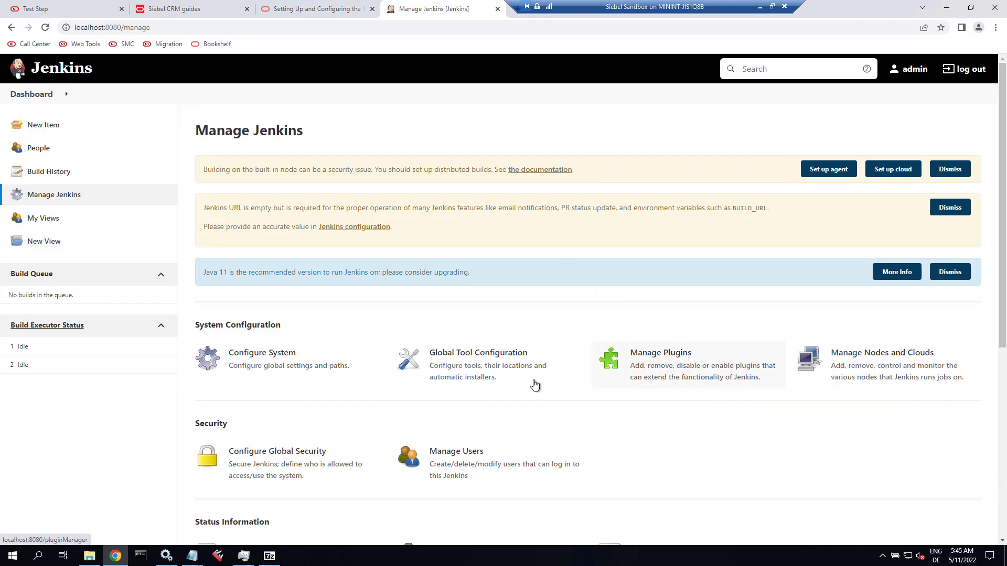
Search available plugins for 'Node' and install Node and Label parameter without restarting.
click(671, 370)
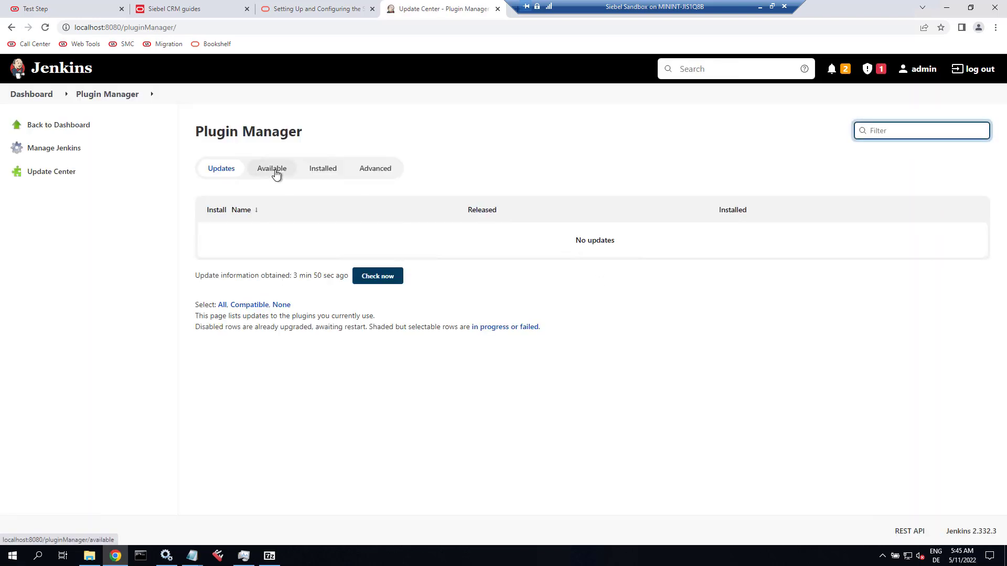
click(275, 173)
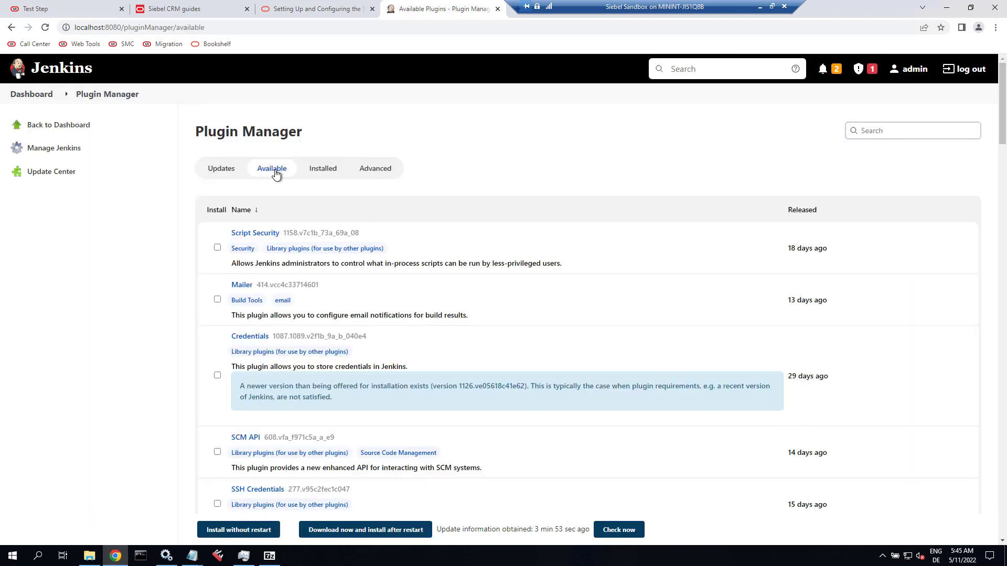
click(875, 132)
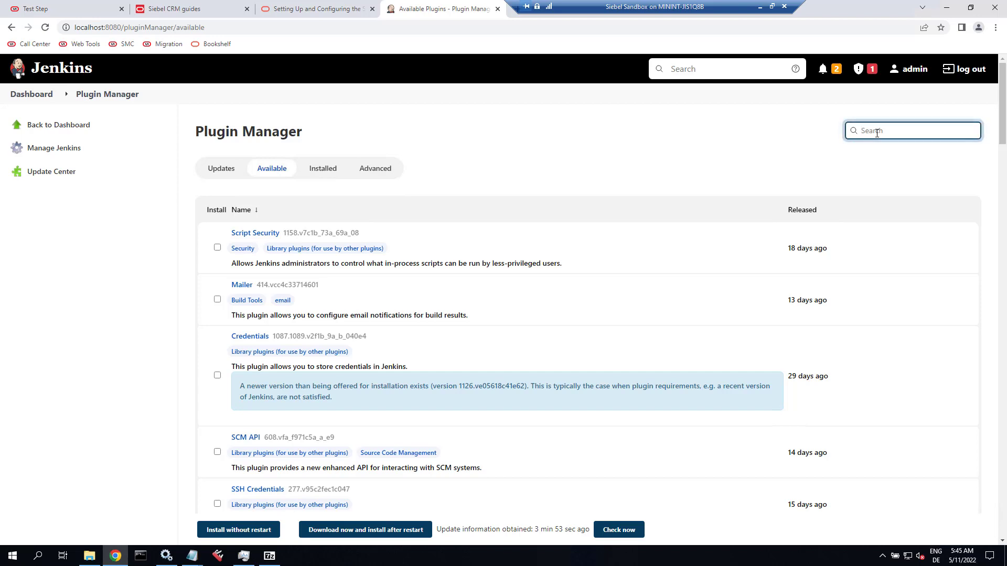
text(Node)
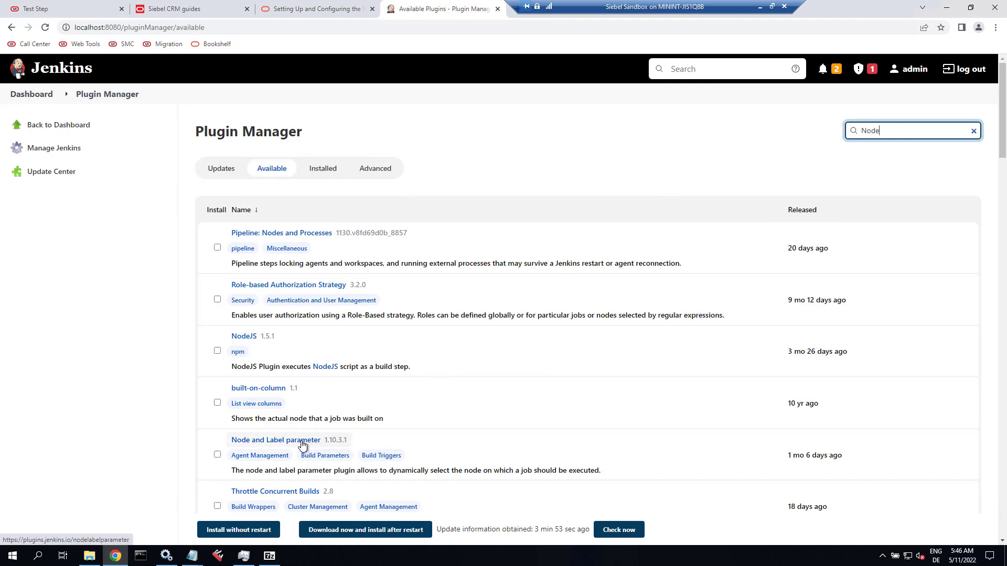
click(217, 456)
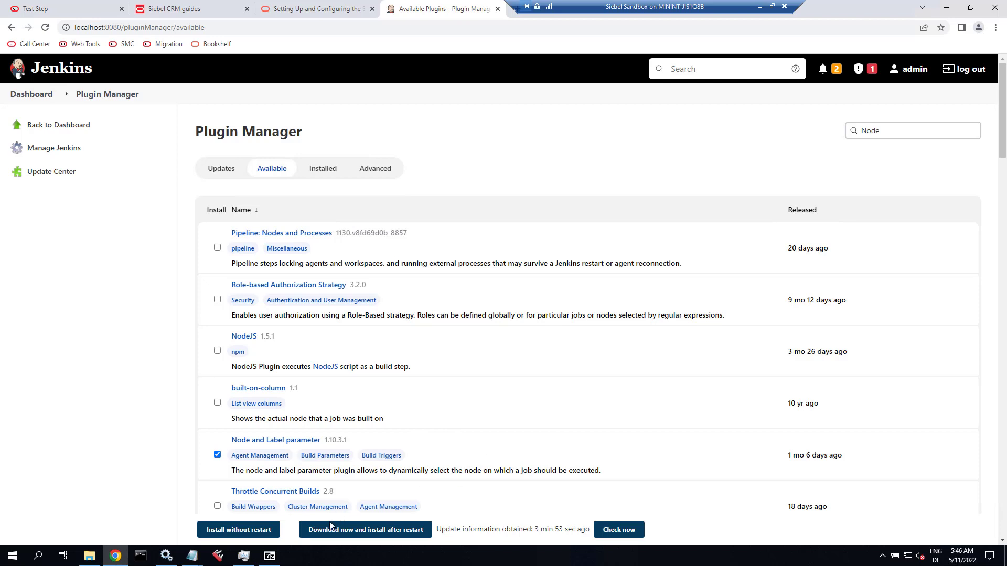
click(243, 531)
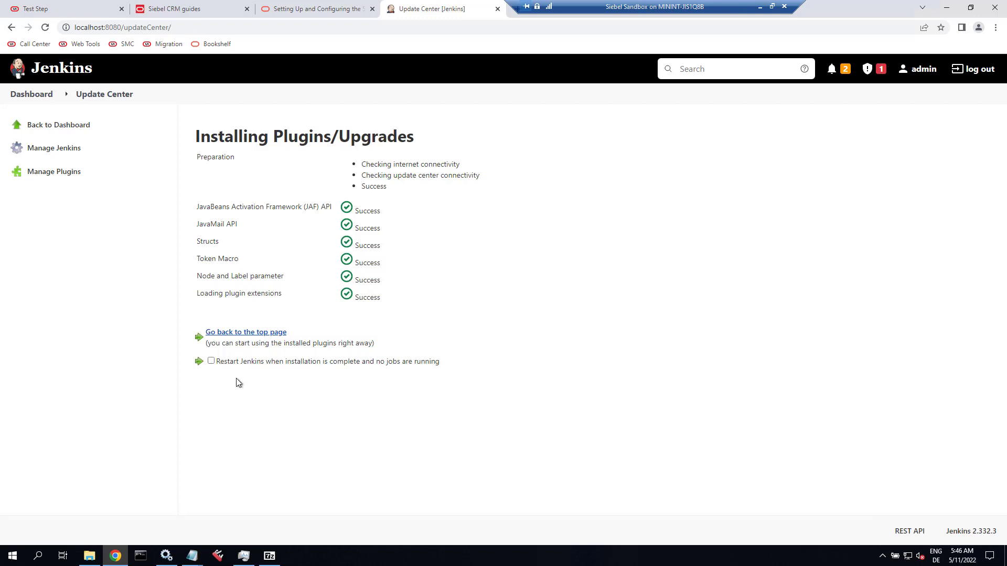
Show the Installed plugins list and highlight the STE plugin prerequisite in the Oracle docs.
click(44, 174)
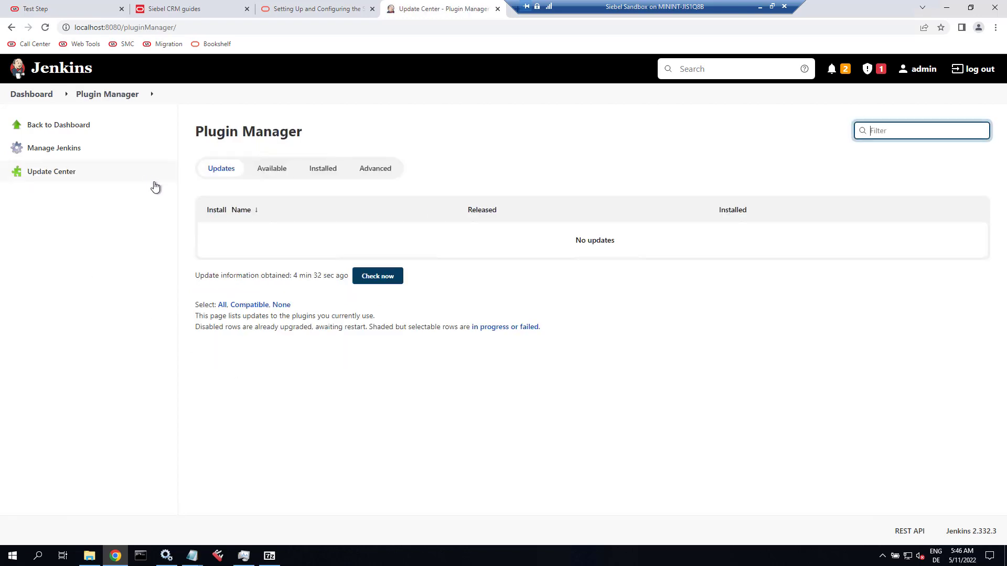
click(319, 170)
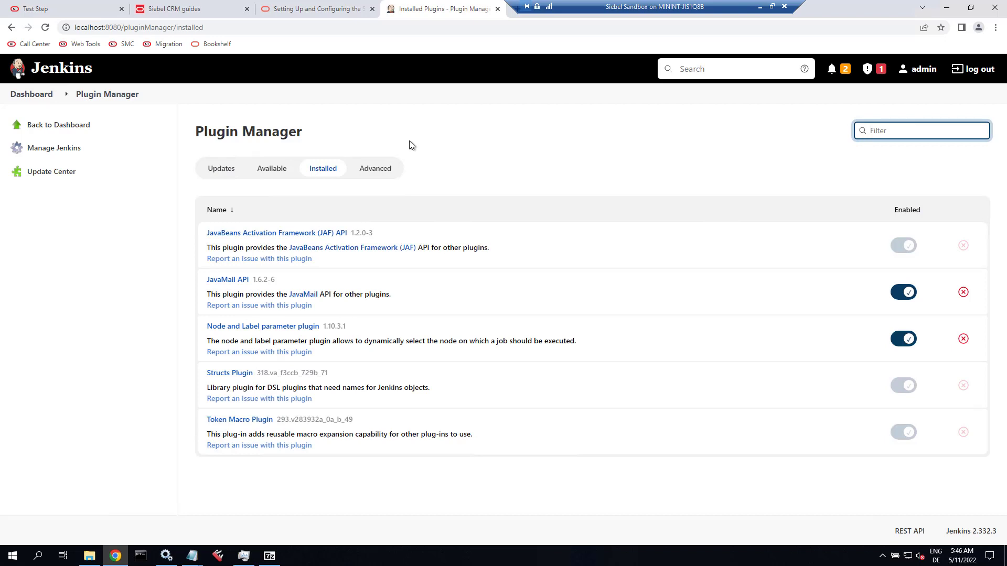
click(324, 10)
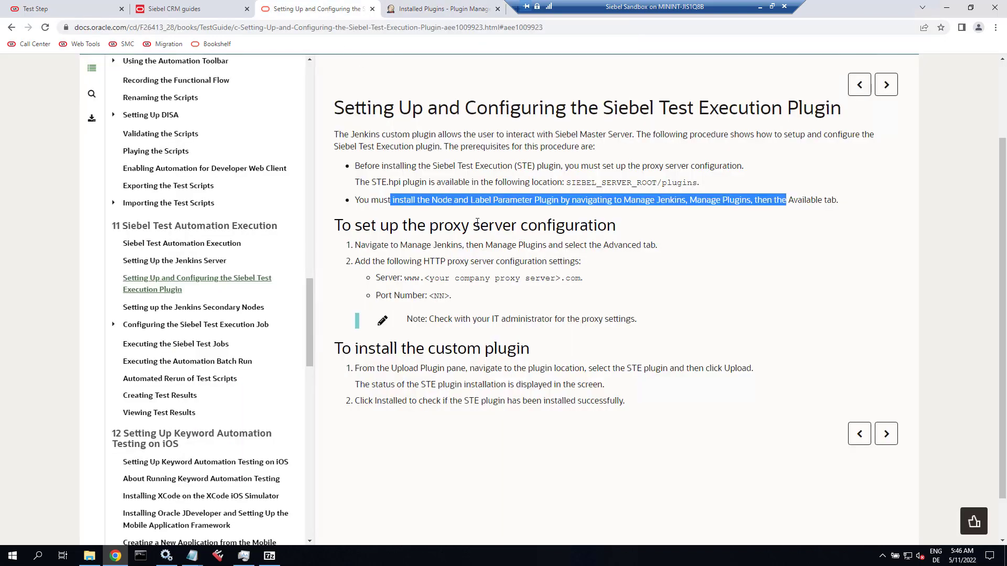
click(532, 197)
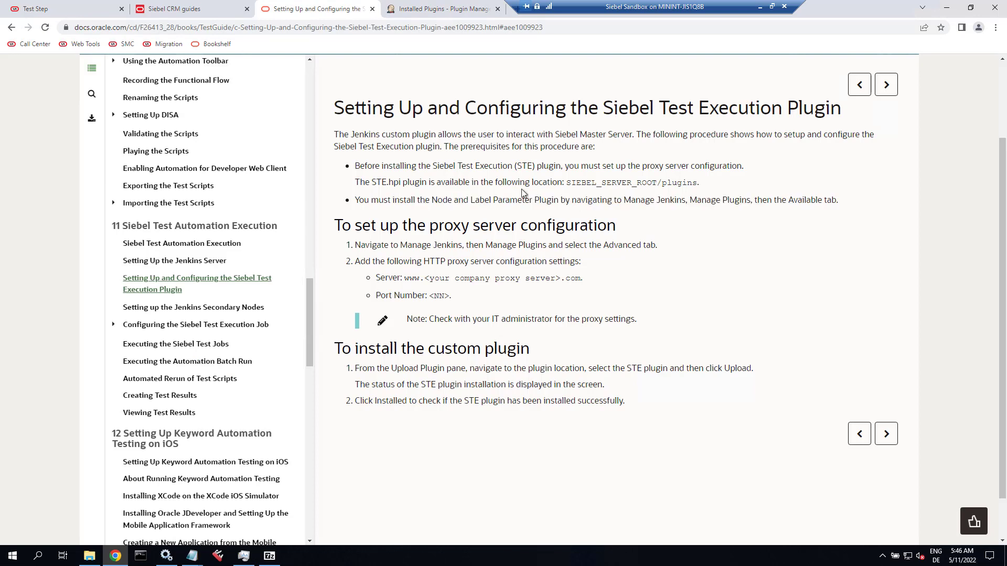
drag(434, 167, 554, 167)
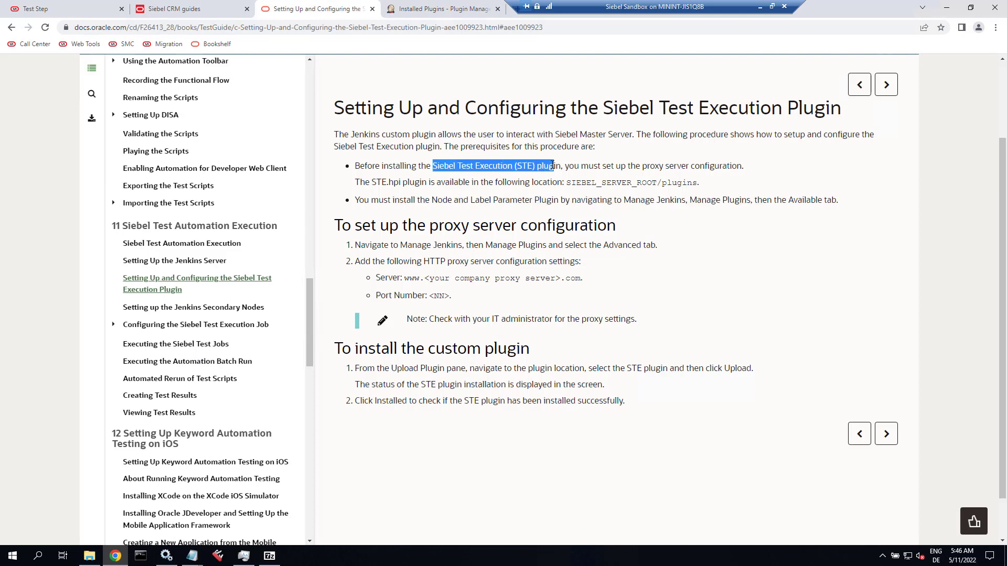
click(431, 9)
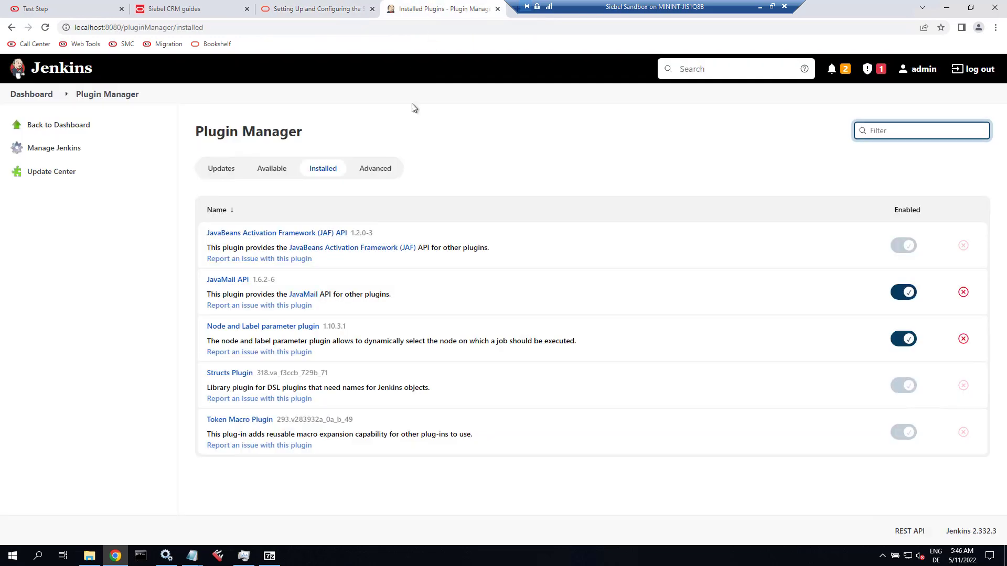
Under Advanced > Deploy Plugin, choose STE.hpi from C:\Siebel\mde\siebsrvr\plugins.
click(370, 168)
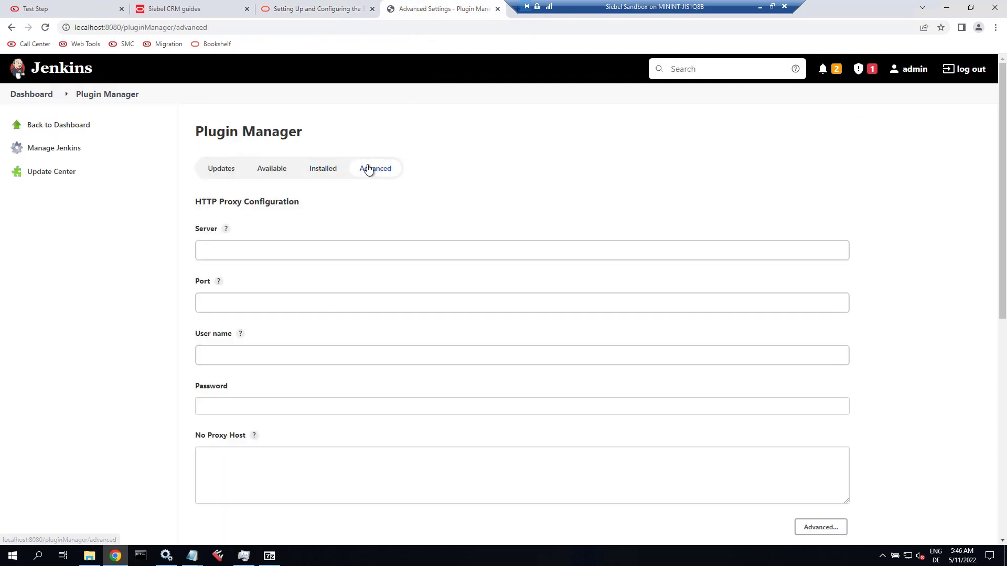
scroll(214, 343, down, 3)
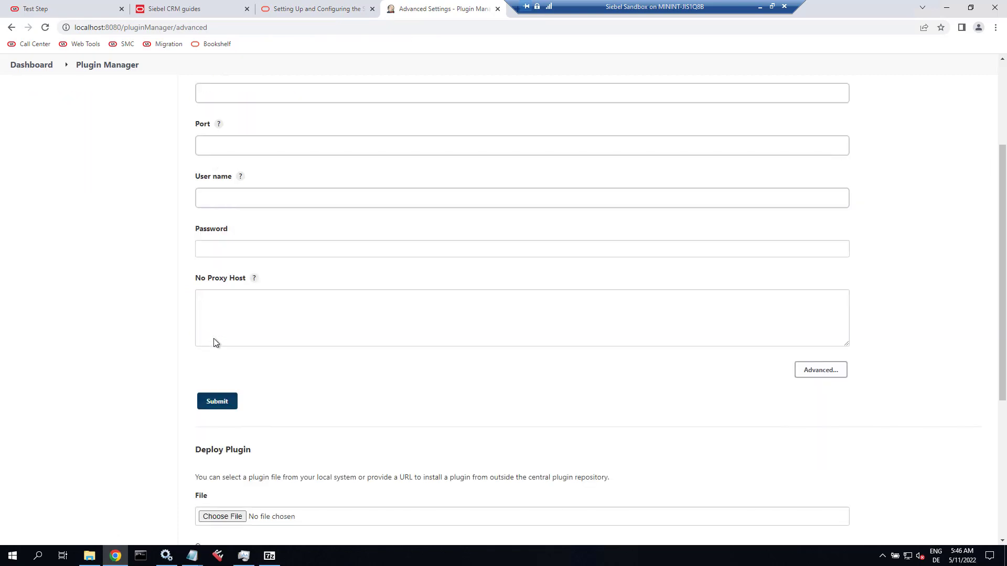
scroll(214, 341, down, 4)
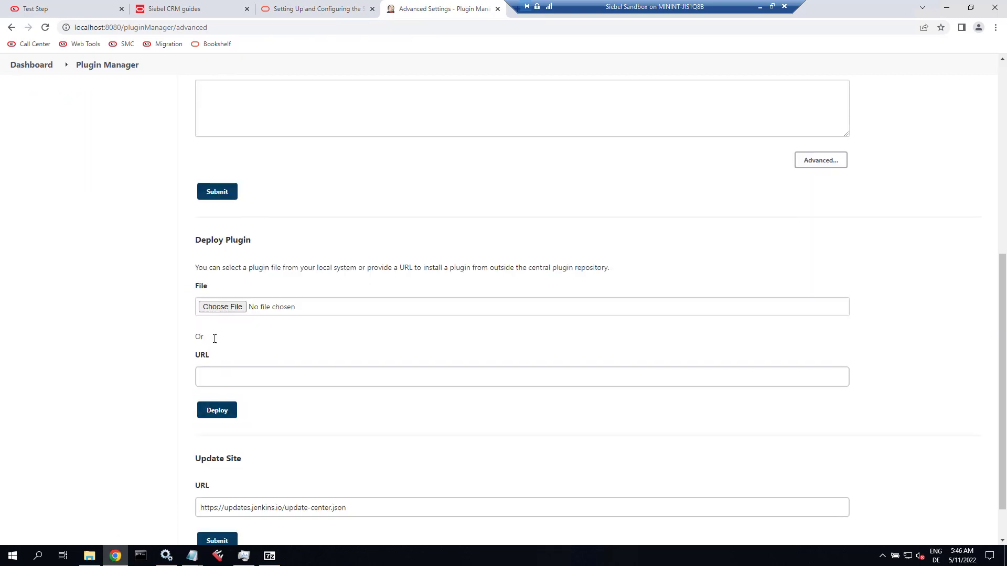
click(213, 306)
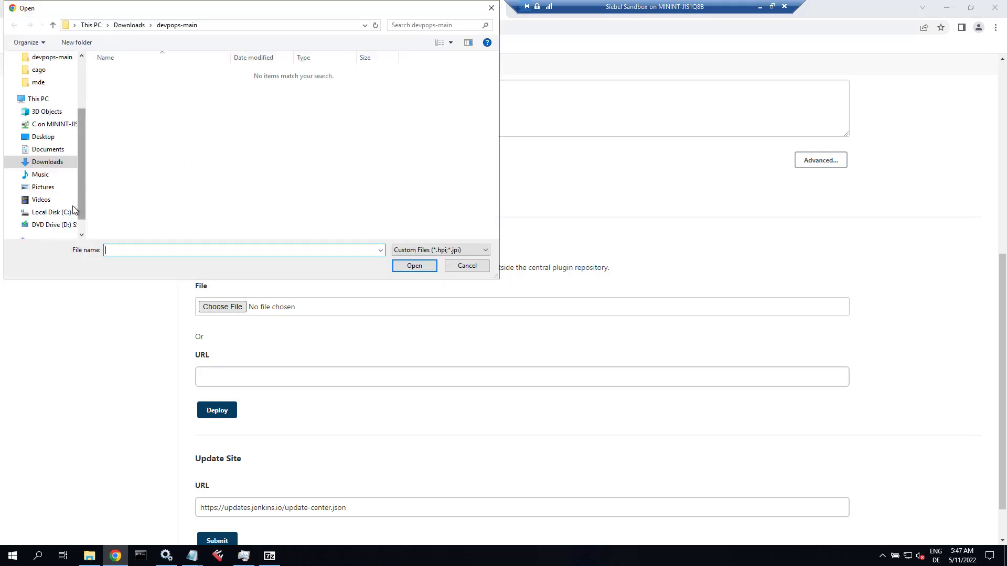
click(68, 212)
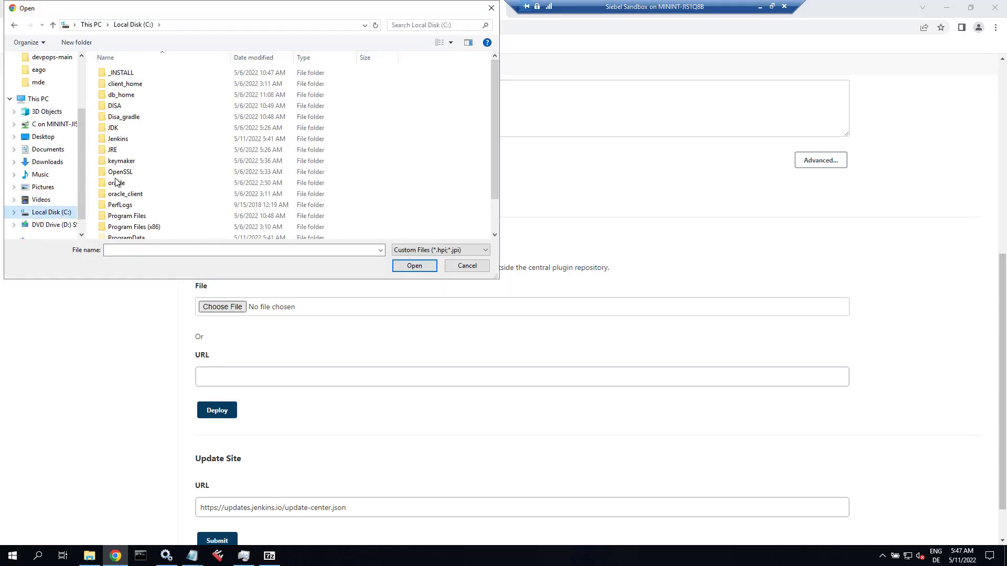
scroll(125, 215, down, 1)
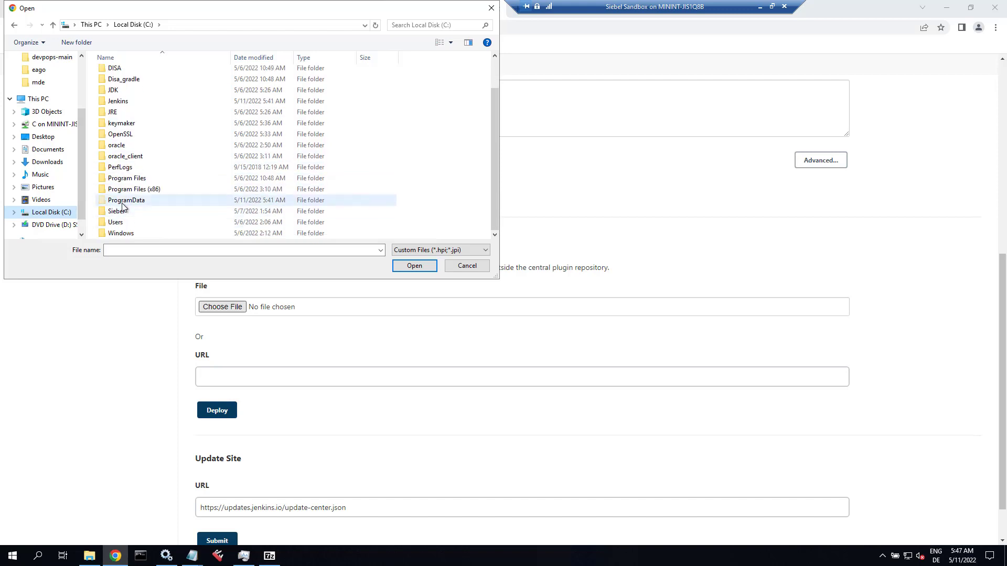
double_click(121, 211)
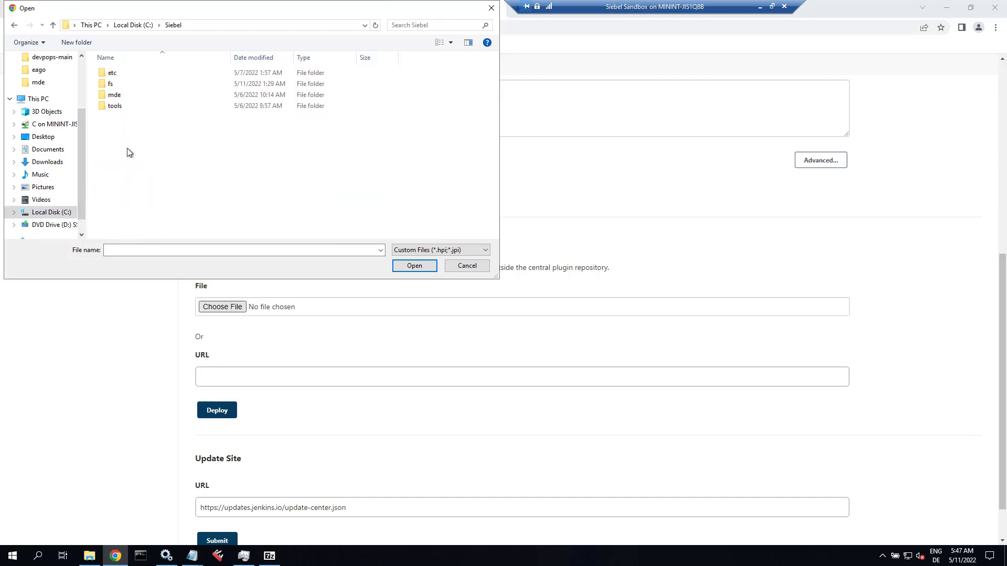
double_click(121, 94)
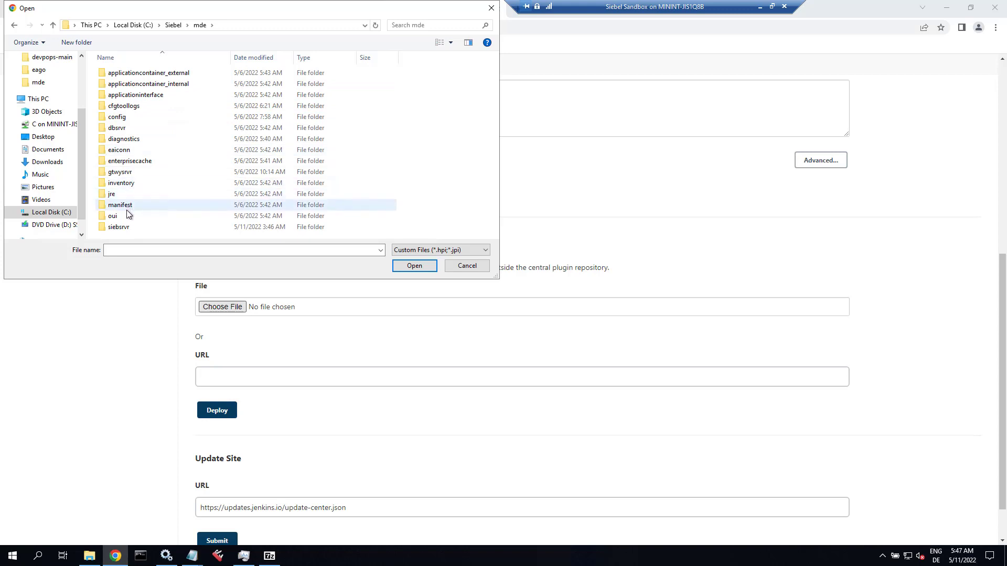
double_click(125, 227)
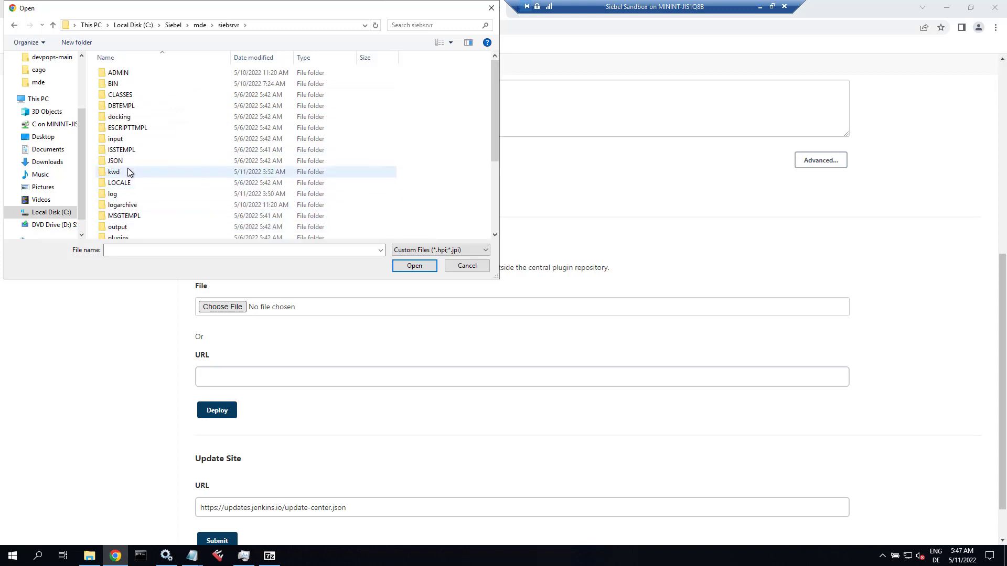
scroll(122, 212, down, 1)
double_click(120, 213)
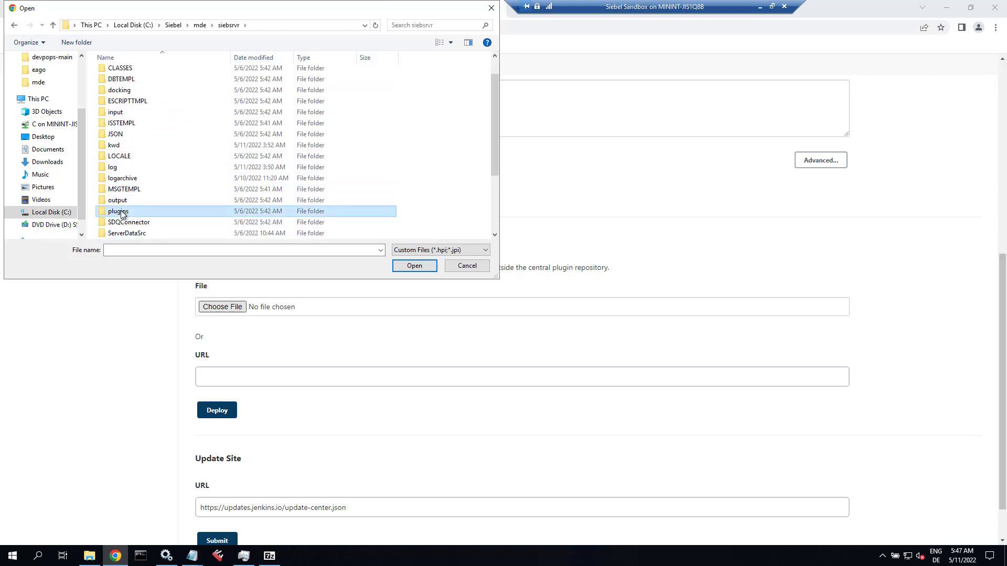
click(152, 73)
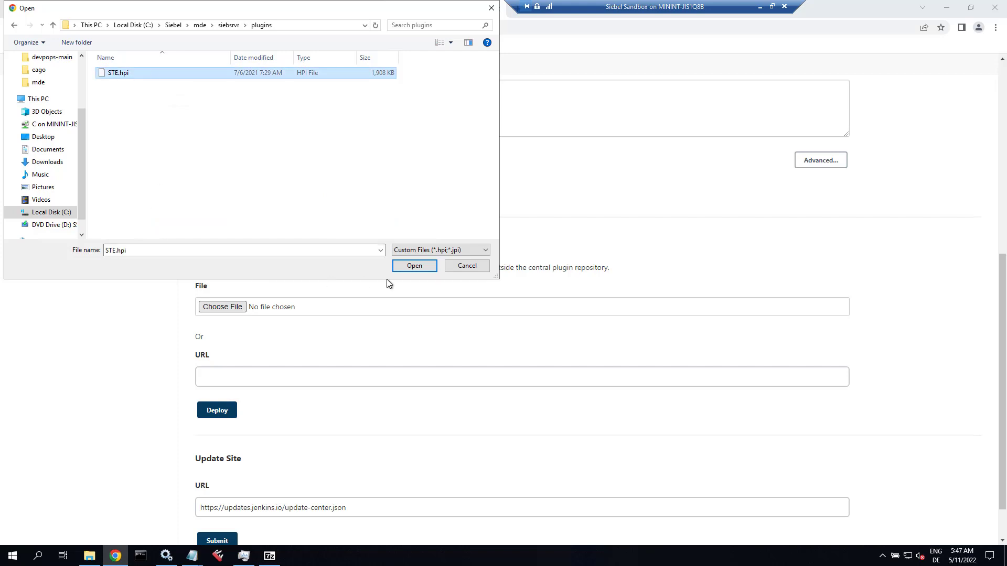
click(414, 266)
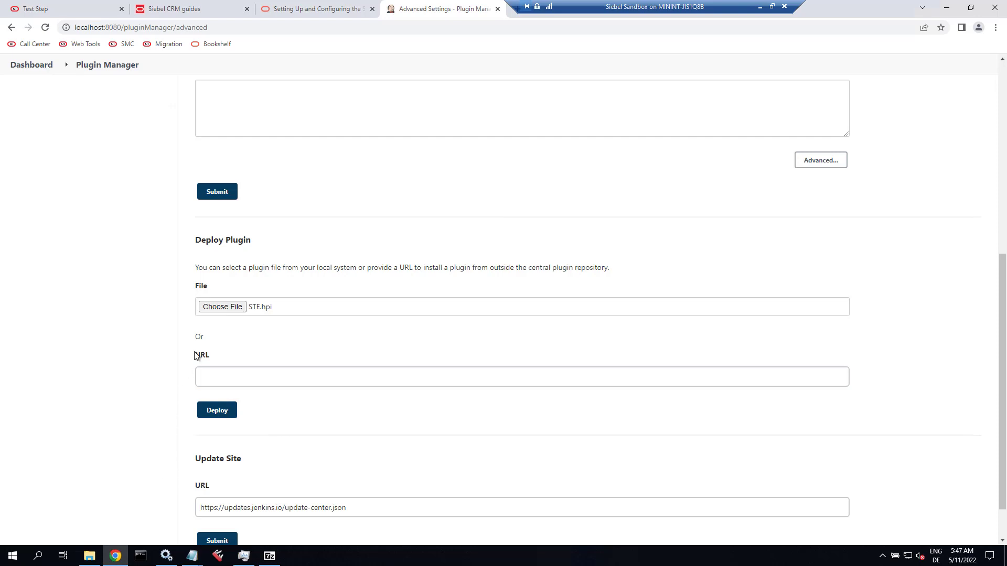
Deploy the STE.hpi plugin and go to the Installed plugins list.
click(209, 416)
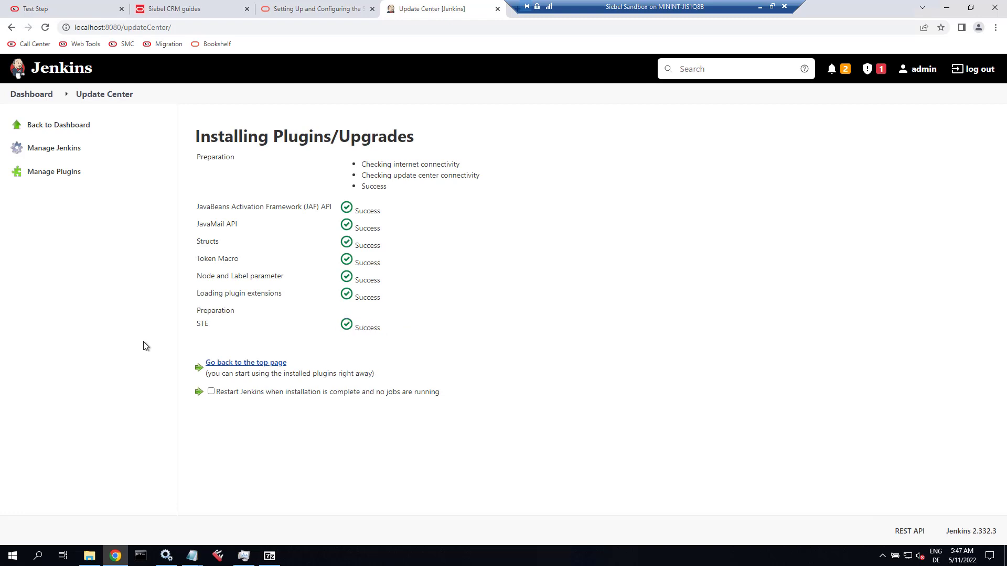
click(63, 175)
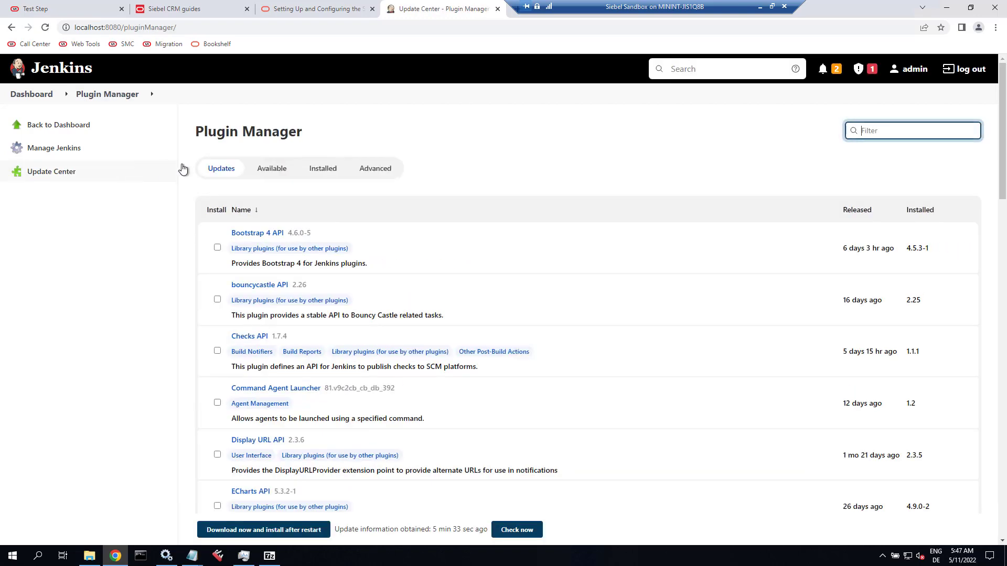
click(332, 170)
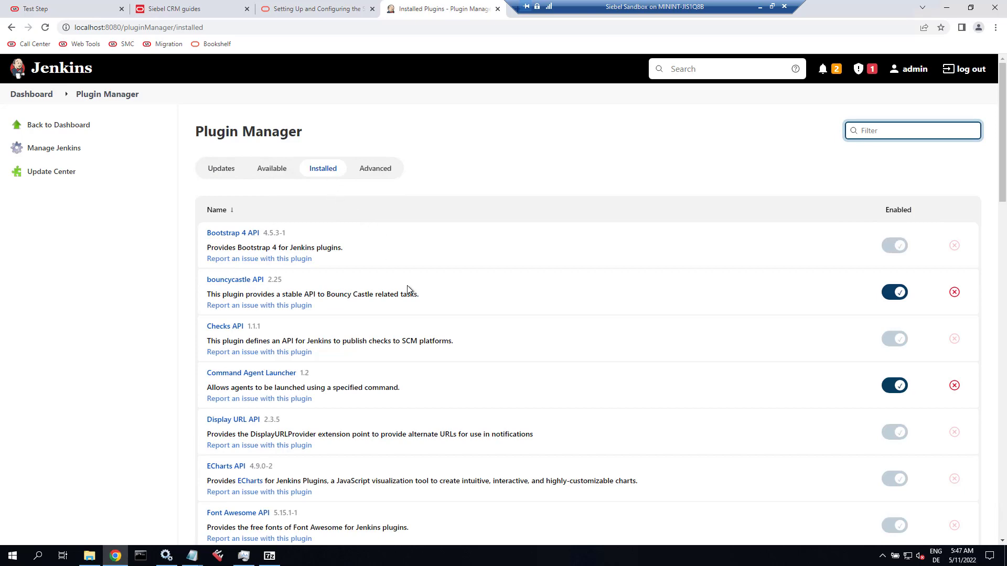
Filter installed plugins by 'sie', open Siebel Test Execution's page, then return to the docs.
scroll(408, 289, down, 3)
scroll(408, 287, down, 1)
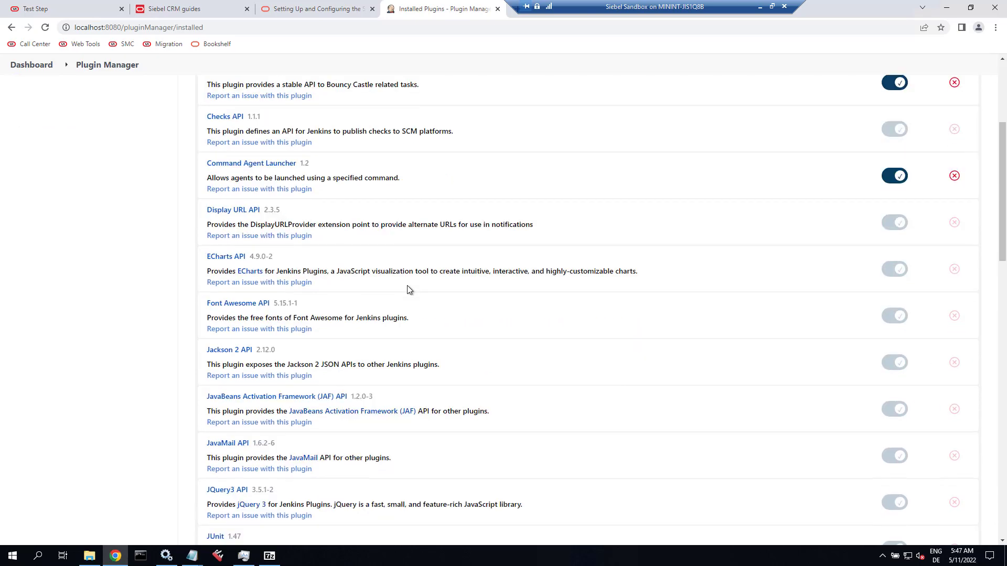
scroll(409, 289, down, 4)
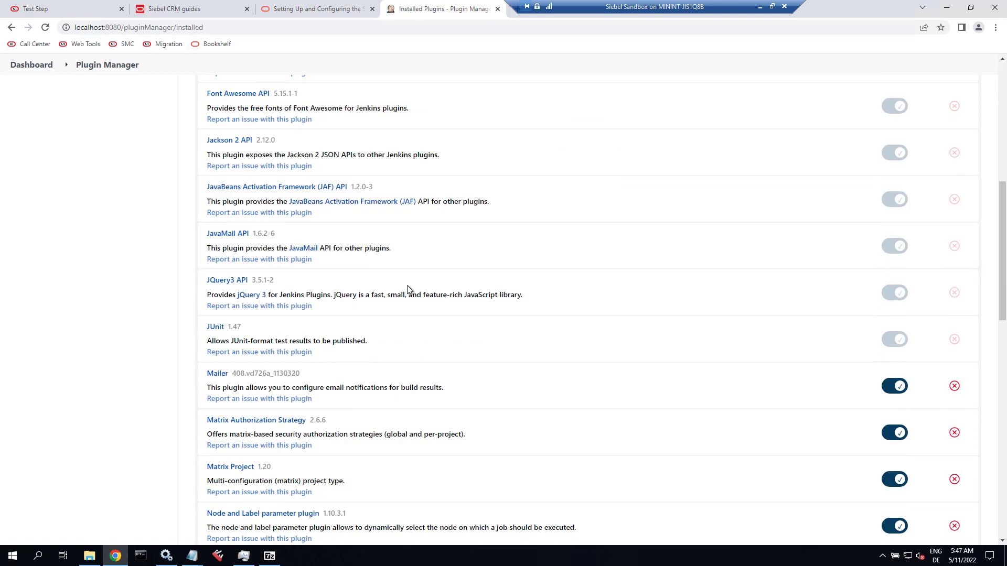
scroll(408, 289, up, 8)
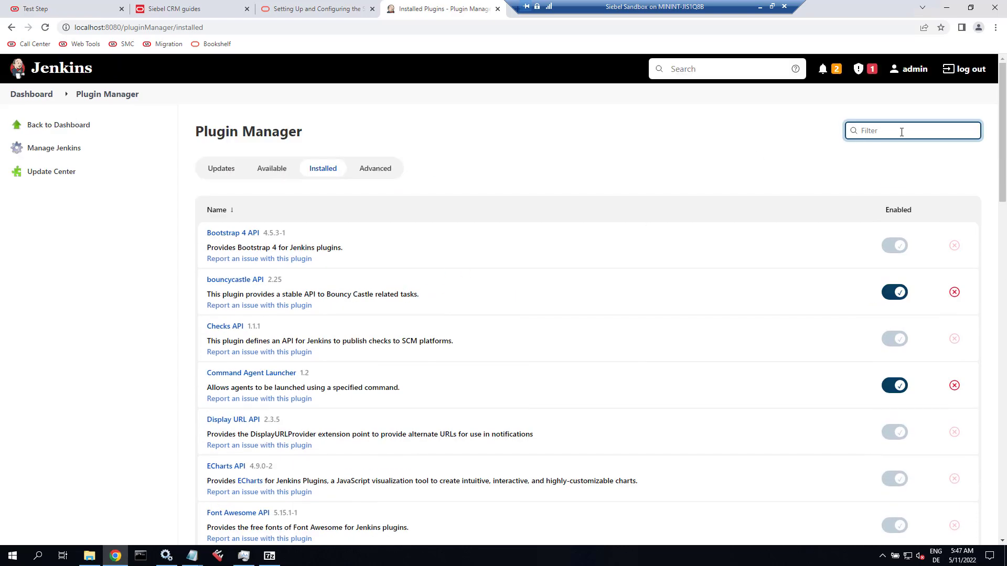
text(sie)
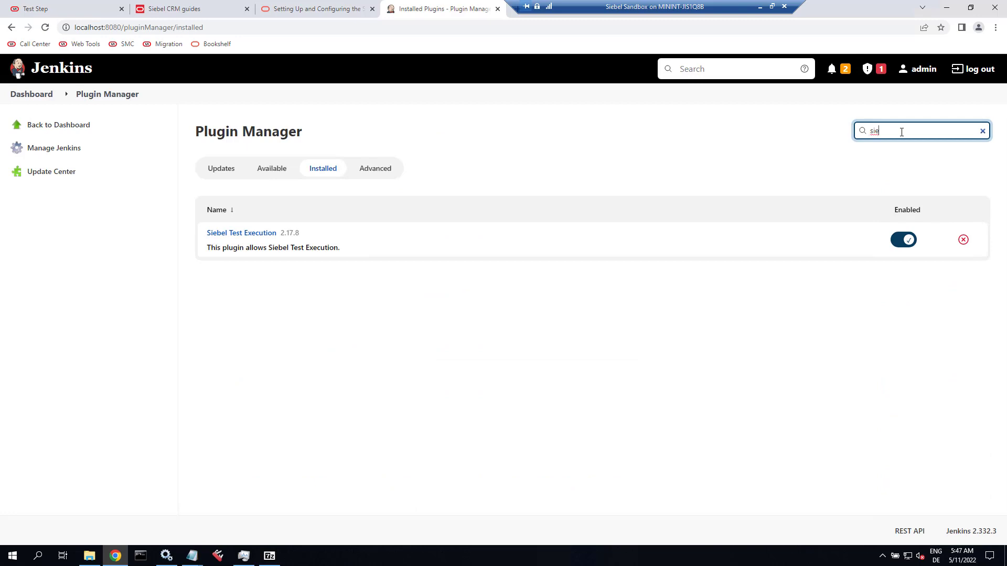
click(247, 235)
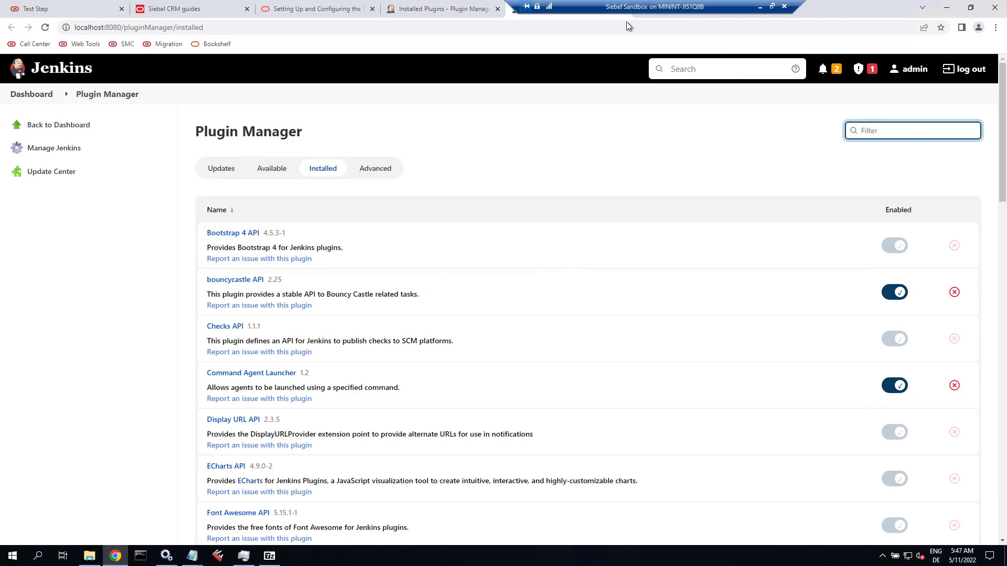
key(ctrl+shift+Tab)
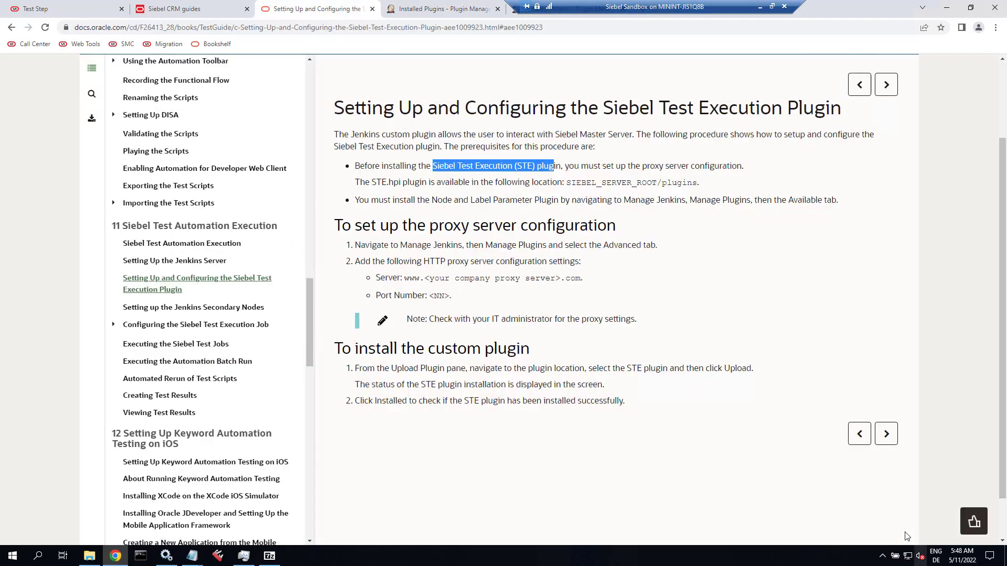
Advance the Oracle guide to 'Setting up the Jenkins Secondary Nodes'.
click(886, 434)
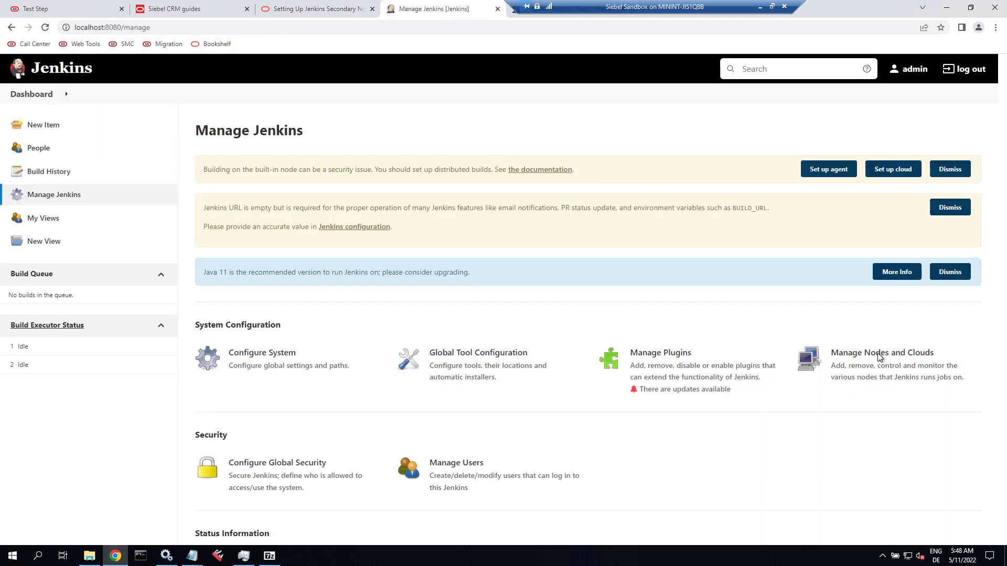
Give the Built-In Node the label 'Master' with usage 'as much as possible'.
click(859, 359)
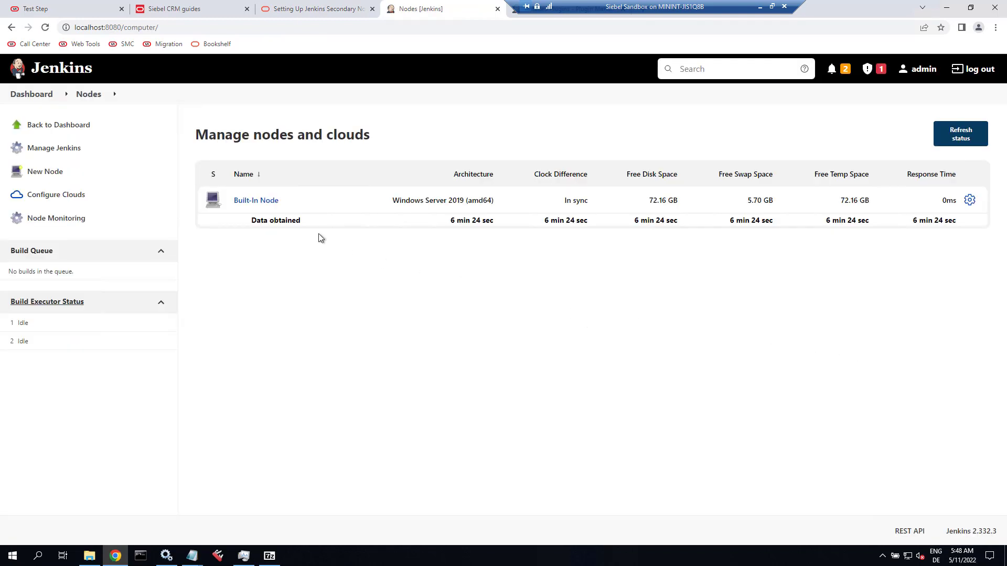
click(283, 202)
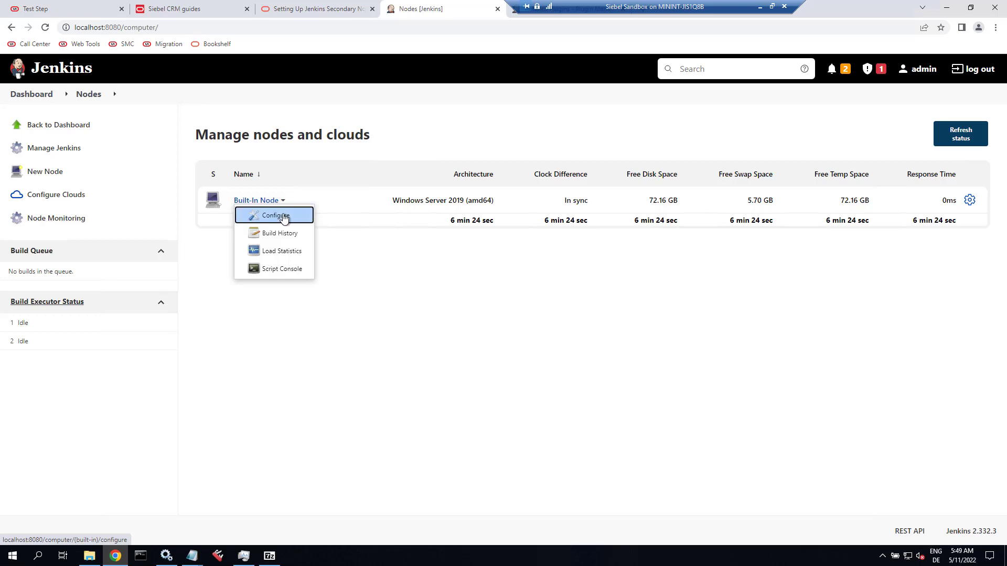
click(283, 217)
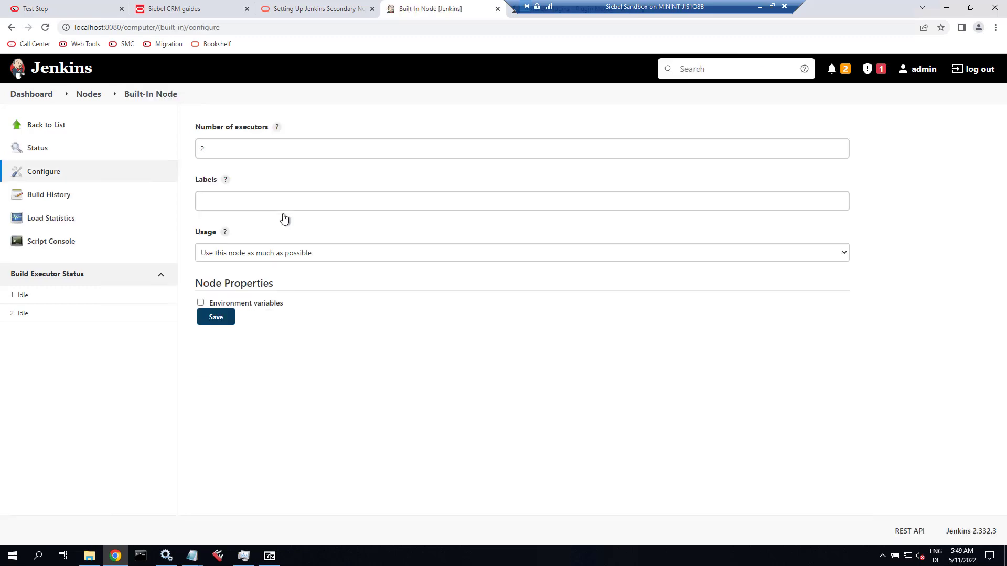
click(294, 204)
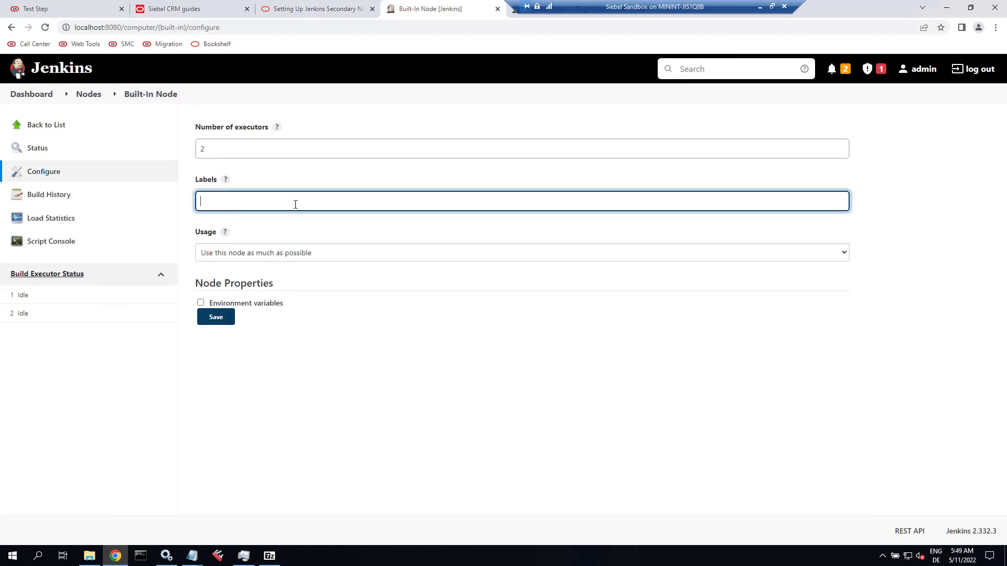
text(Master)
click(298, 254)
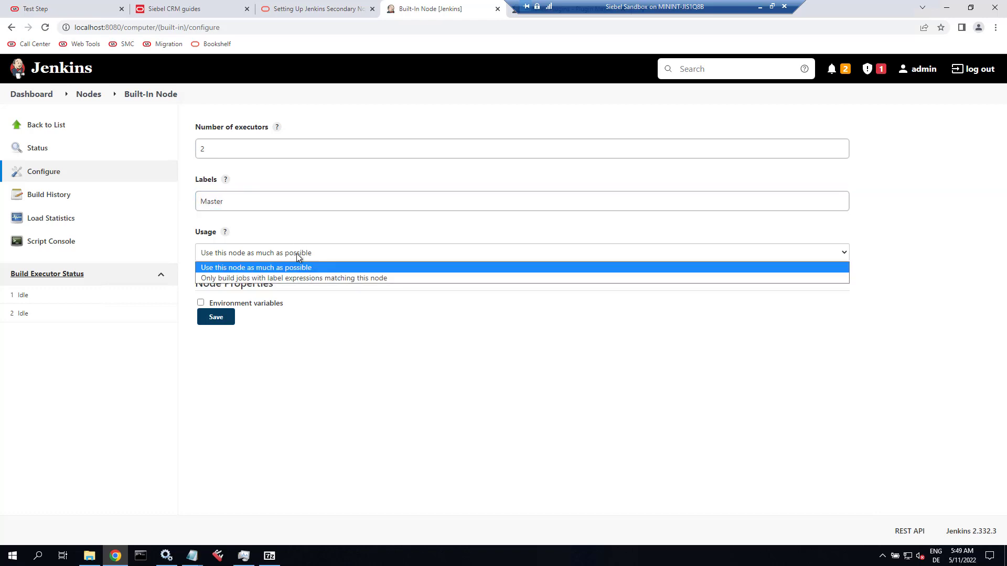
click(294, 266)
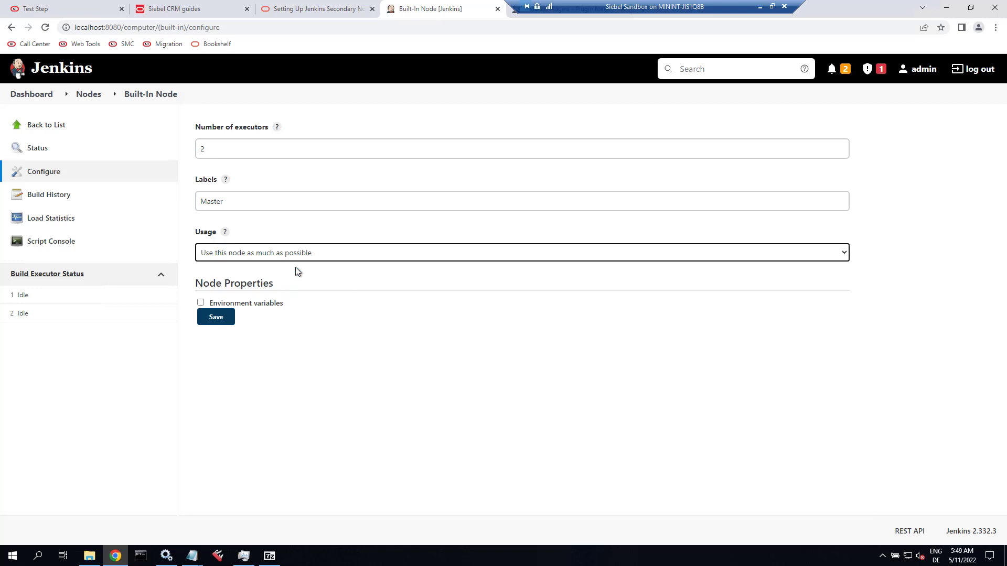
Note the Configure Global Security step in the guide, then save the node configuration.
click(315, 9)
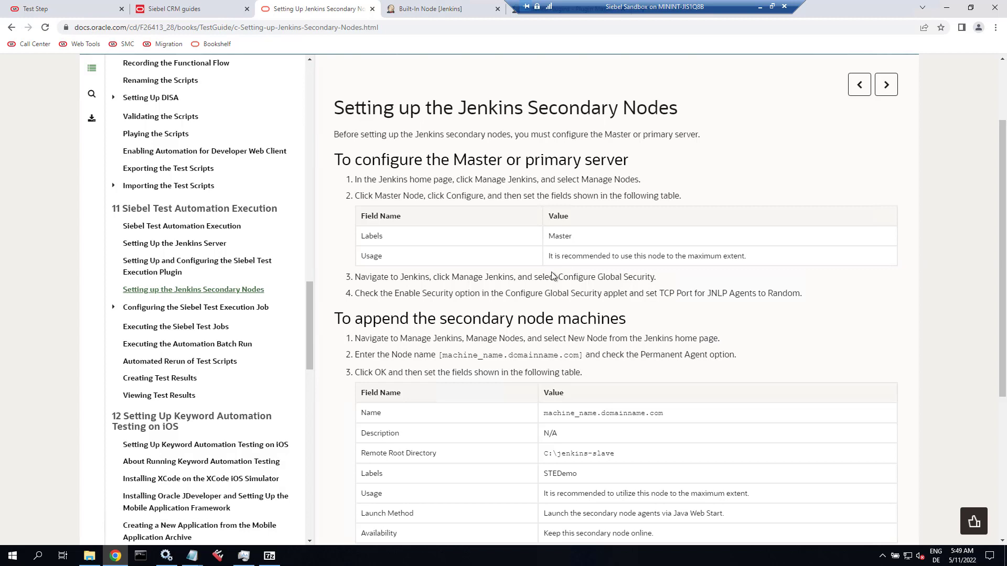
drag(455, 279, 674, 288)
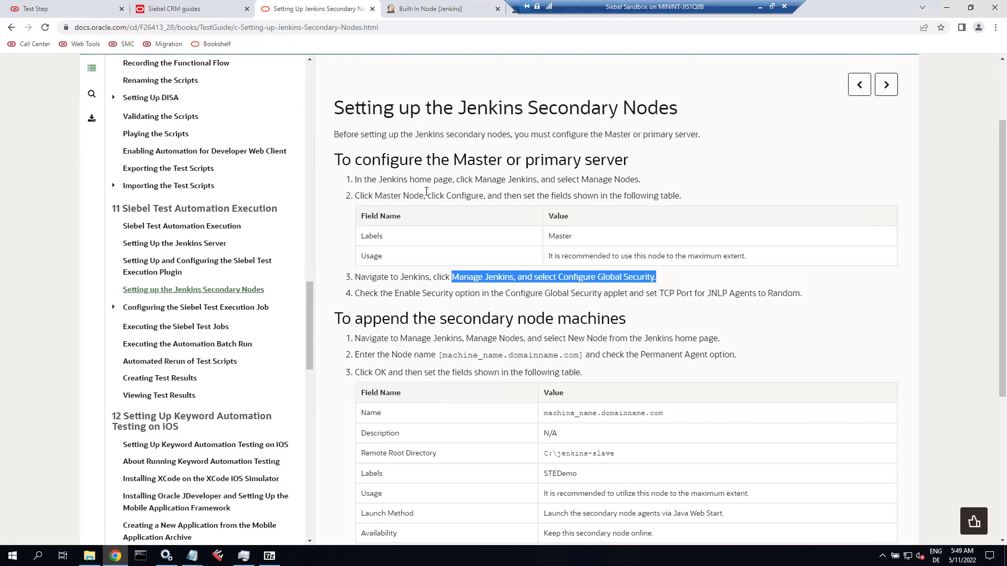
click(439, 9)
click(222, 322)
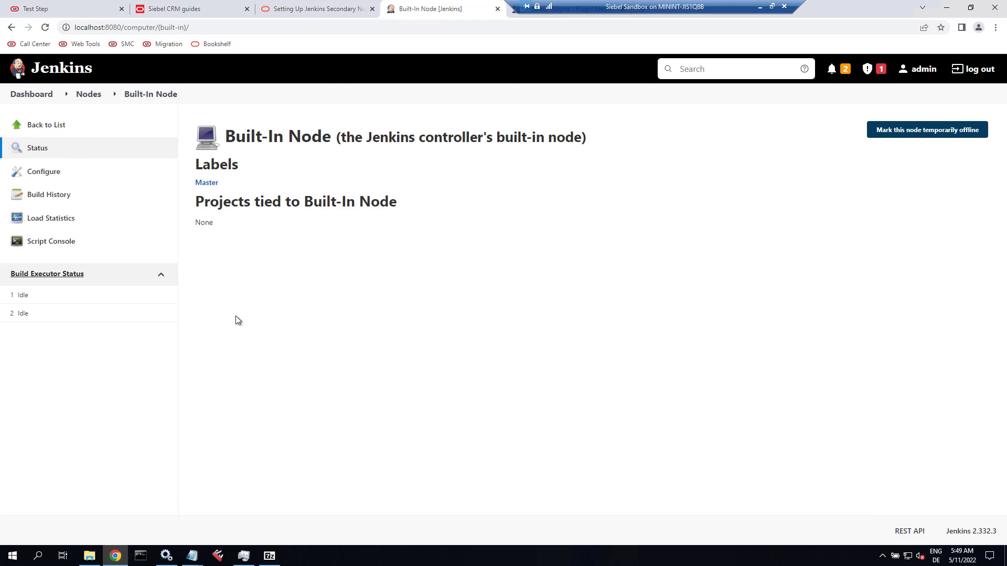
Set the inbound agents TCP port to Random in Configure Global Security.
click(45, 98)
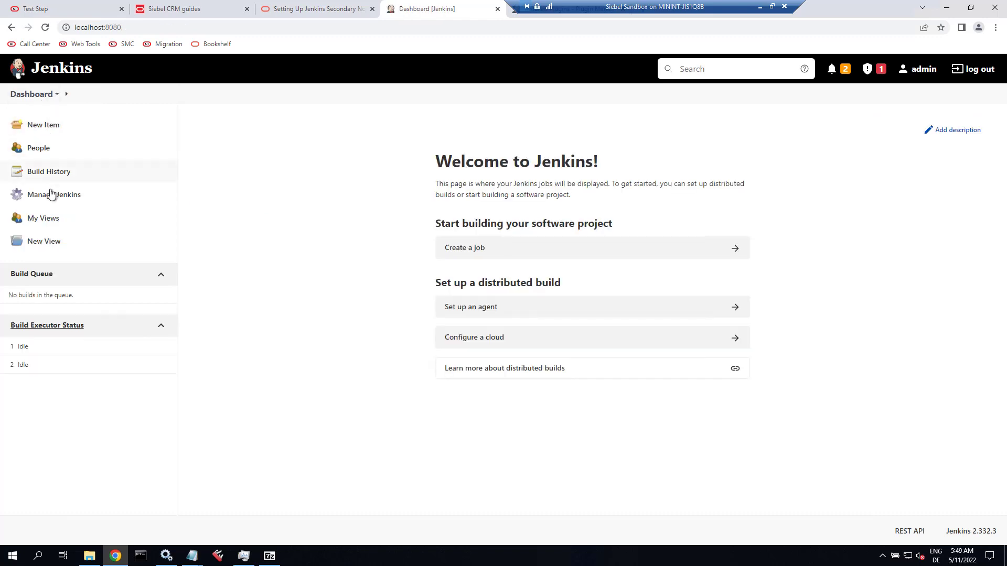
click(51, 197)
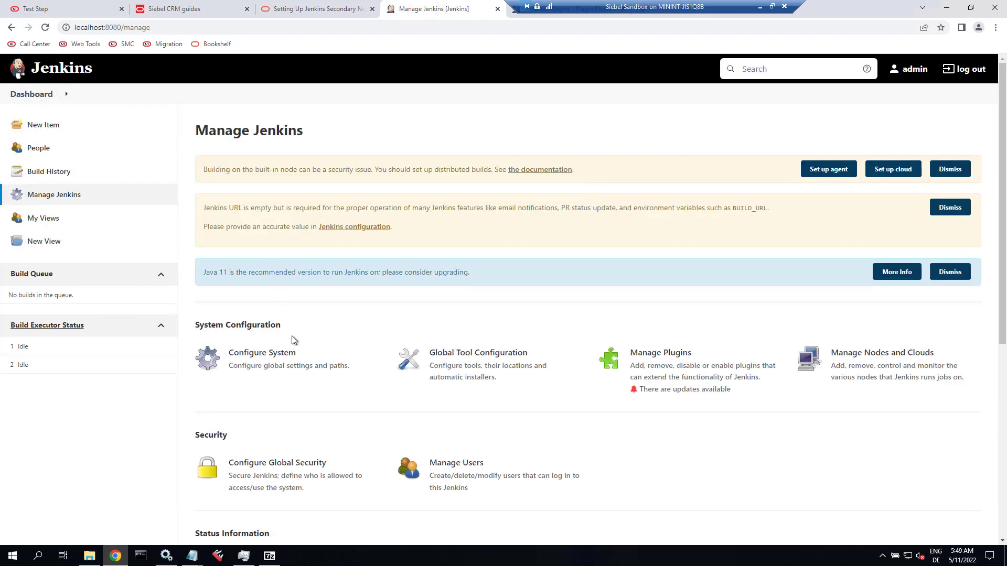
click(292, 470)
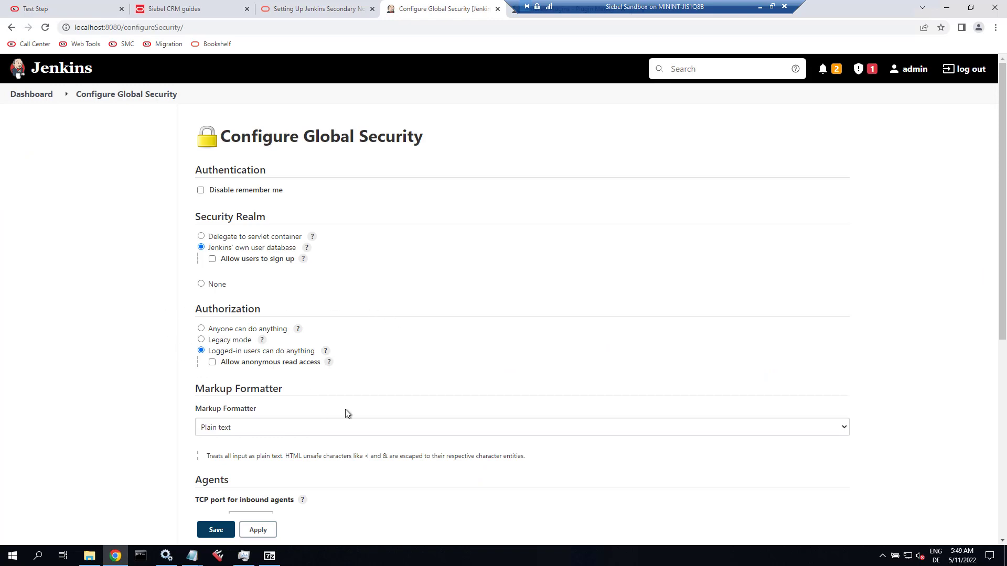
scroll(345, 411, down, 3)
scroll(346, 413, down, 1)
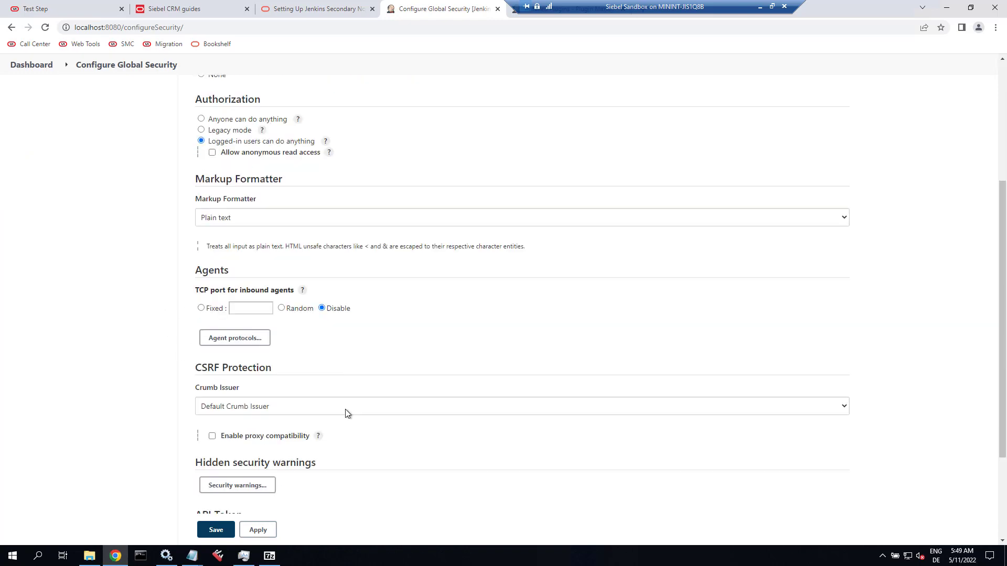
click(282, 308)
Review the next secondary node steps in the Oracle guide.
click(294, 9)
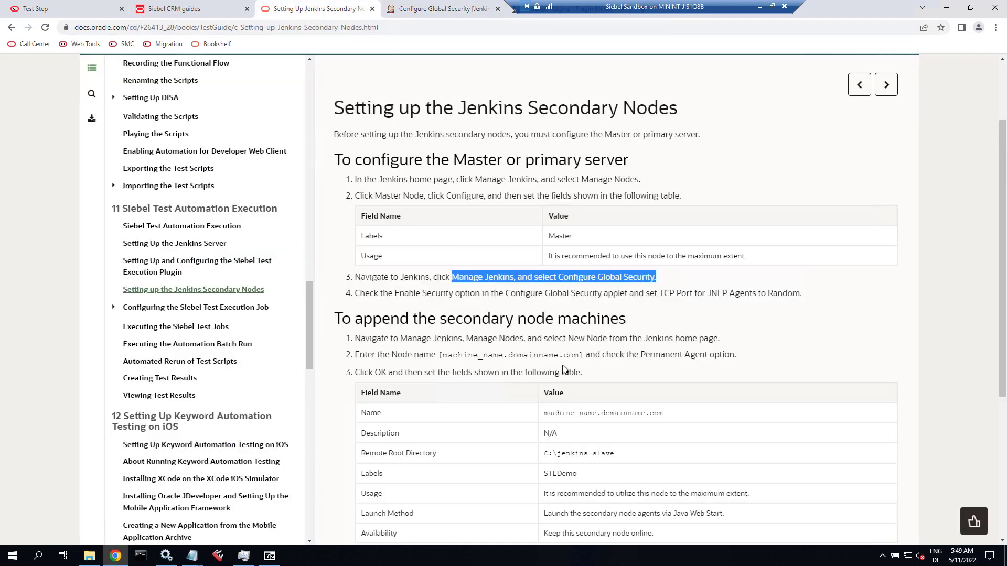
click(441, 9)
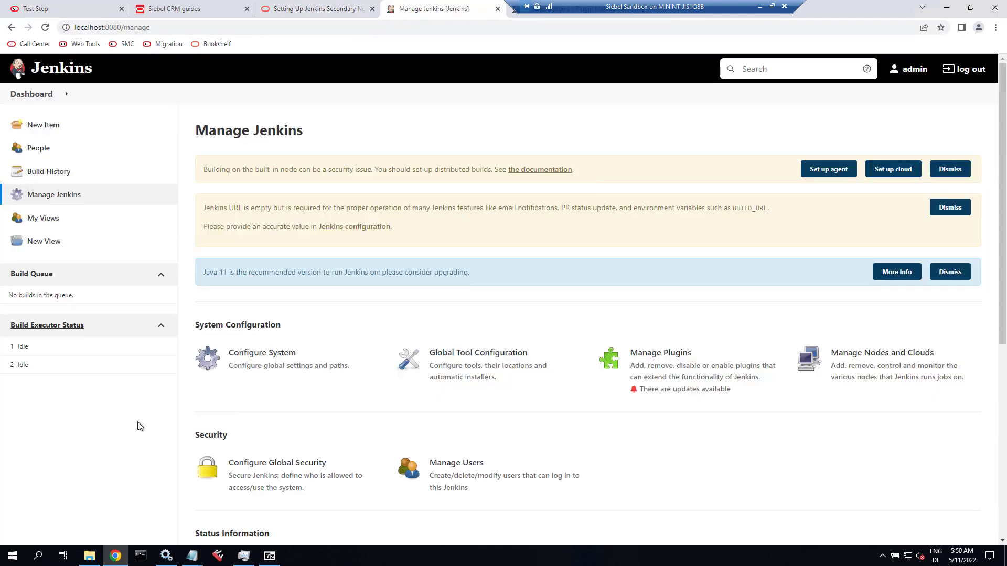
click(315, 9)
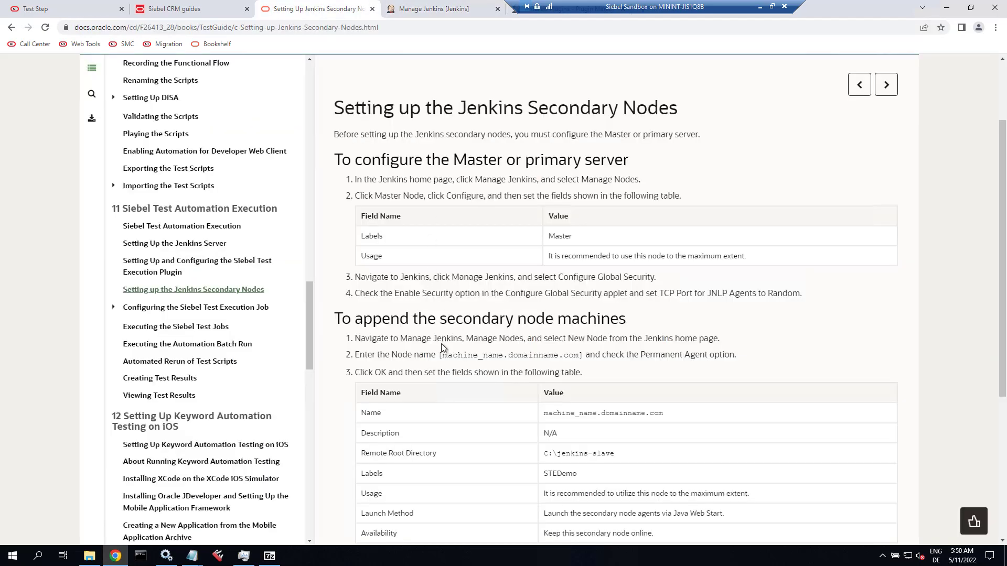
Create a Permanent Agent node named 'goofy.company.com' from Manage Nodes and Clouds.
scroll(441, 340, down, 4)
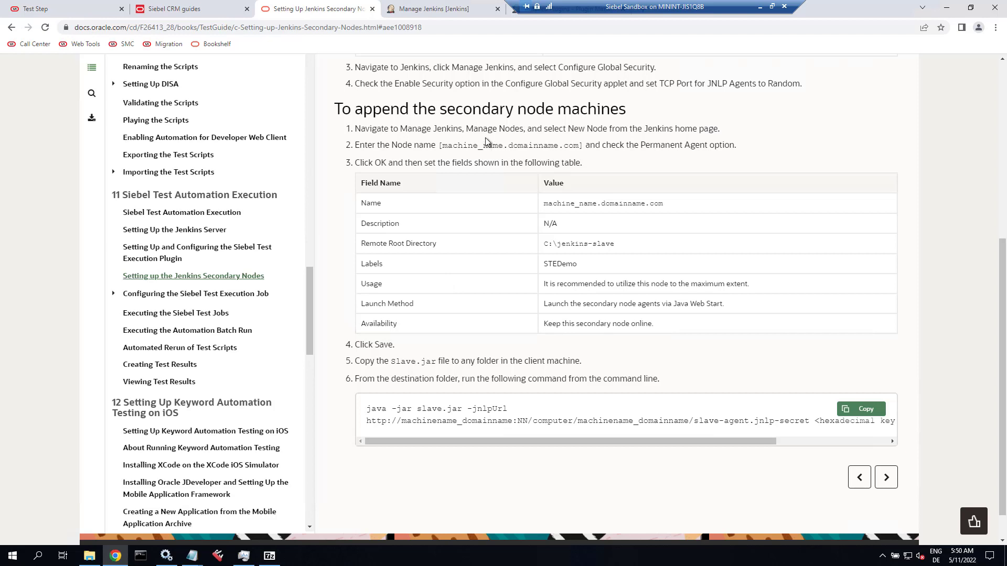
click(420, 3)
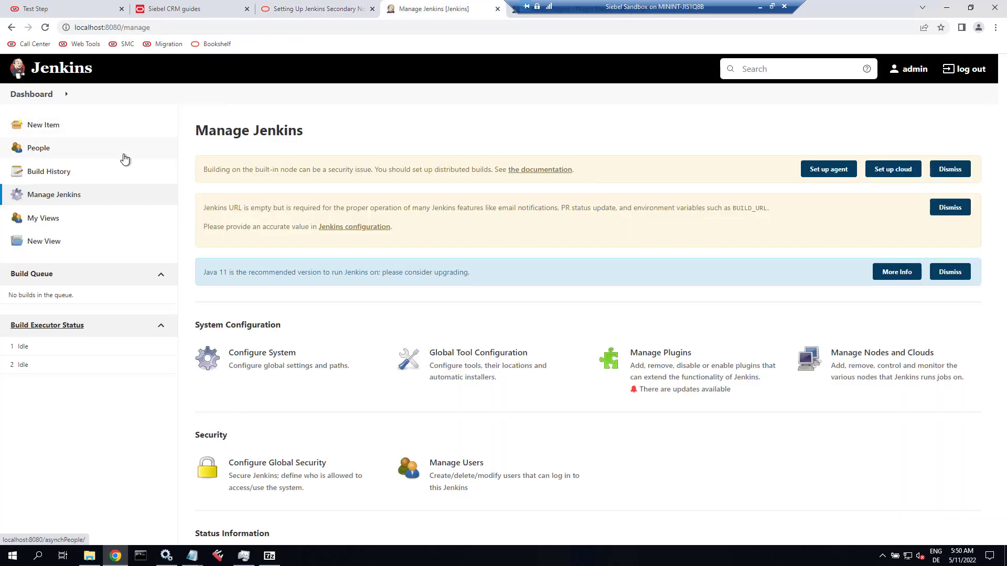
click(855, 357)
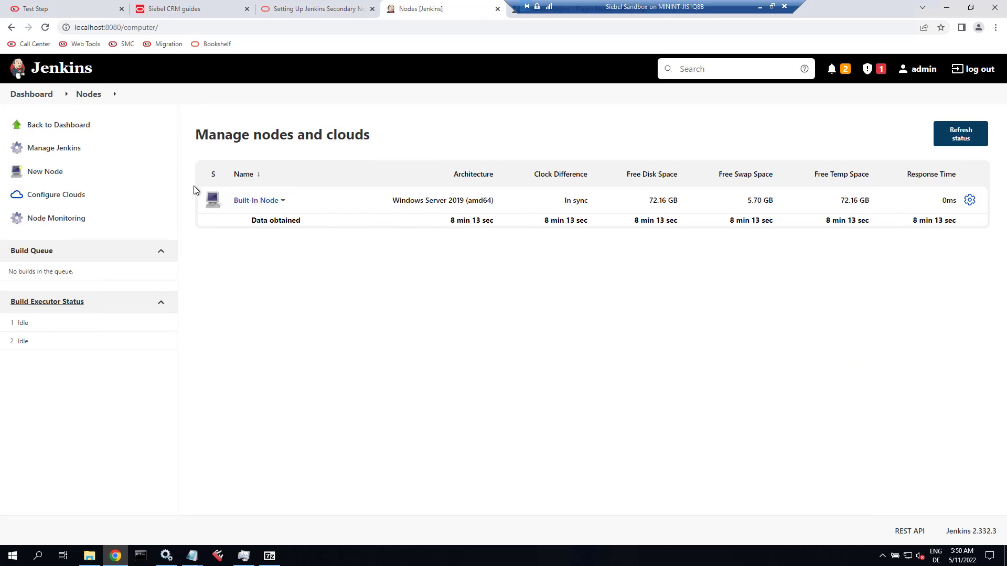
click(47, 174)
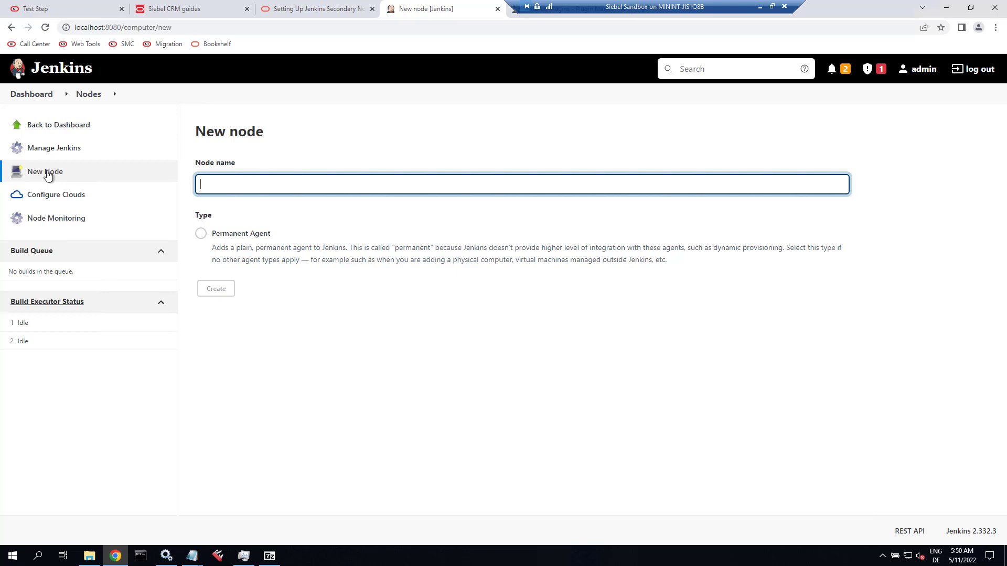
text(goofy.company.com)
click(201, 234)
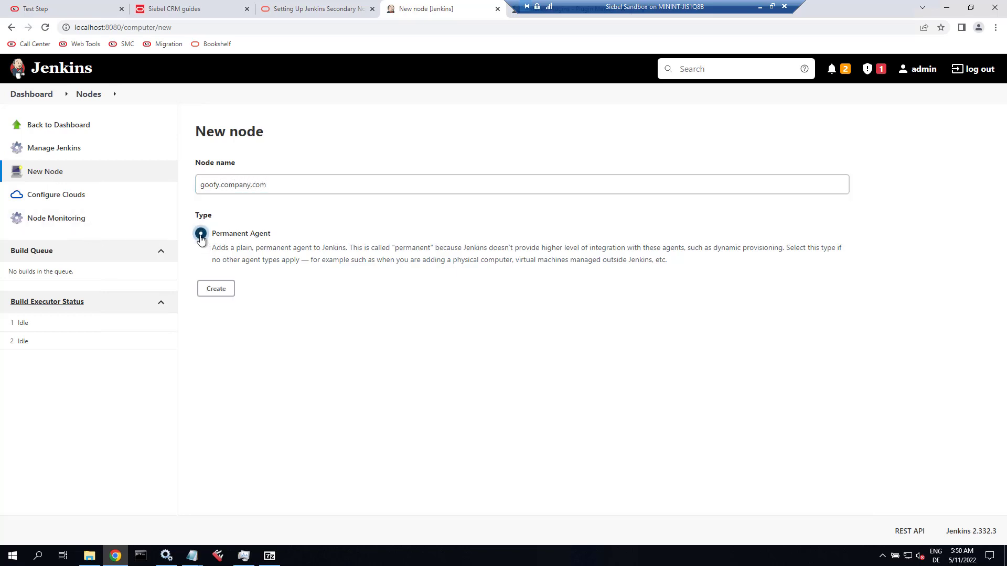
click(214, 289)
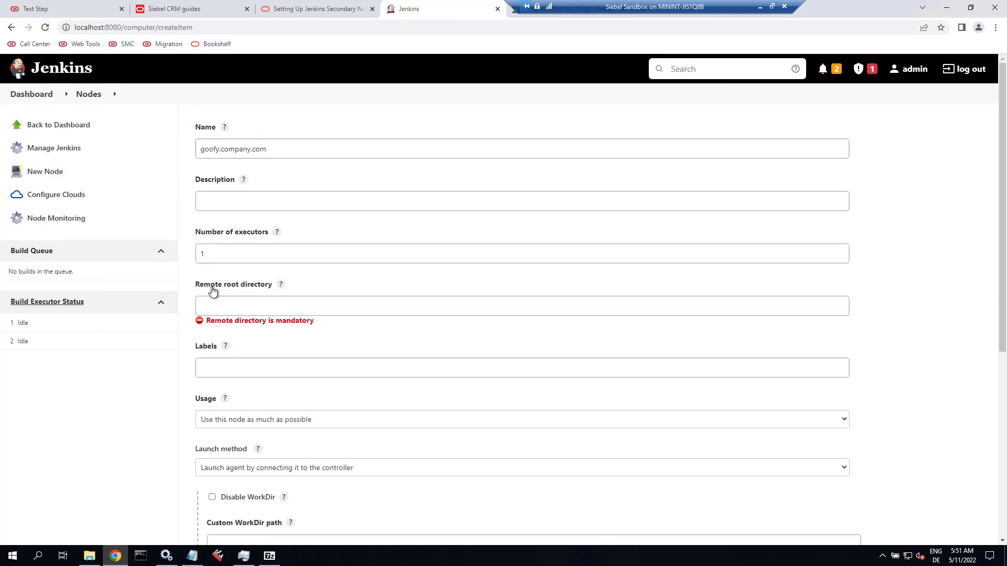
Enter C:\Jenkins\node as the goofy.company.com node's remote root directory.
click(223, 304)
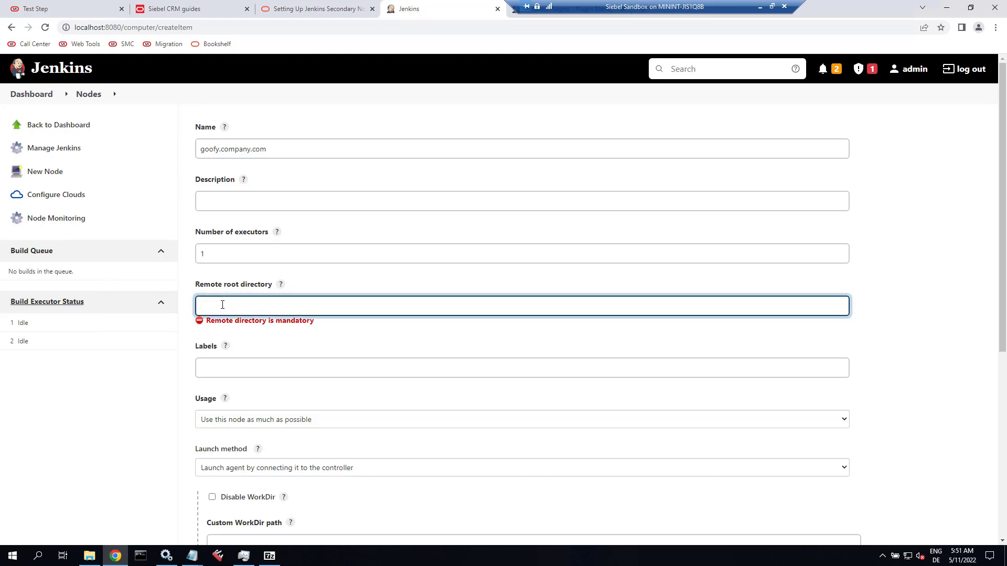
text(C:\Jenkins\node)
Create a folder named 'node' in C:\Jenkins next to the server folder.
click(90, 555)
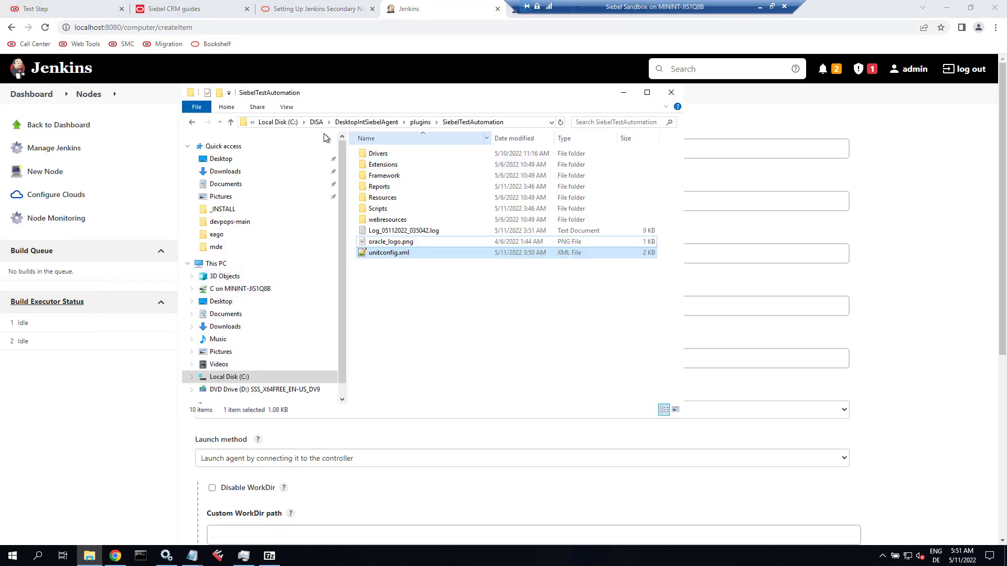
click(288, 123)
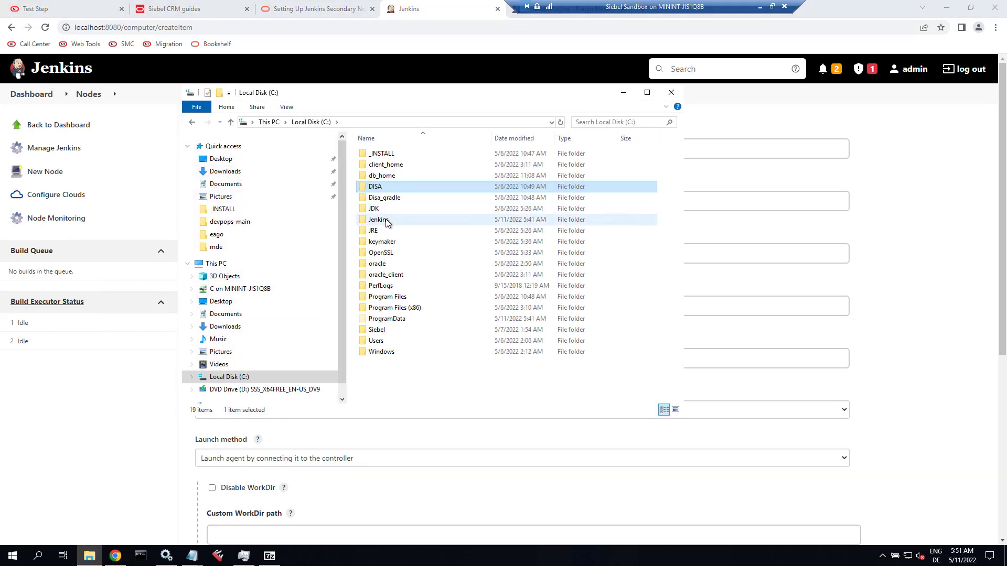
double_click(386, 220)
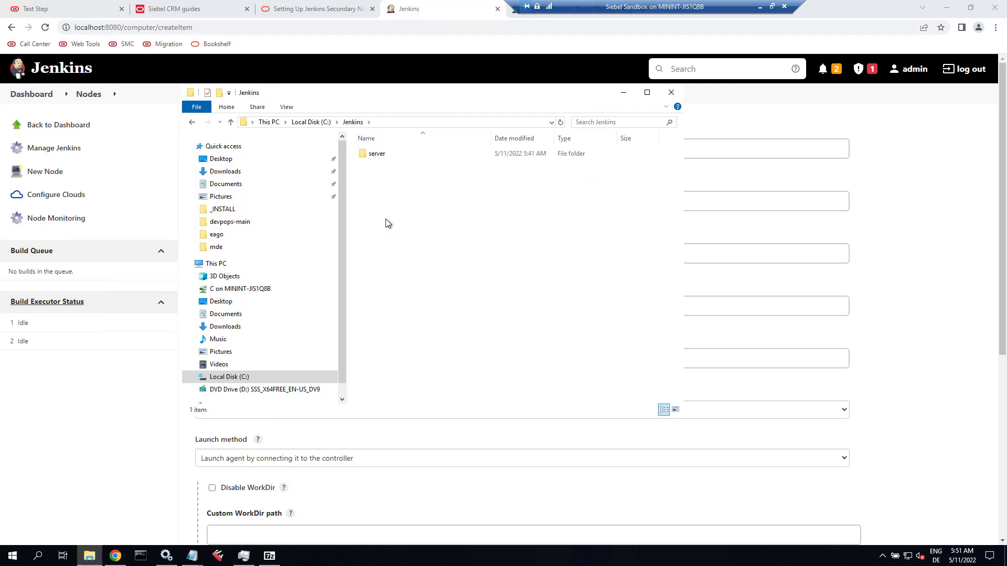
right_click(386, 188)
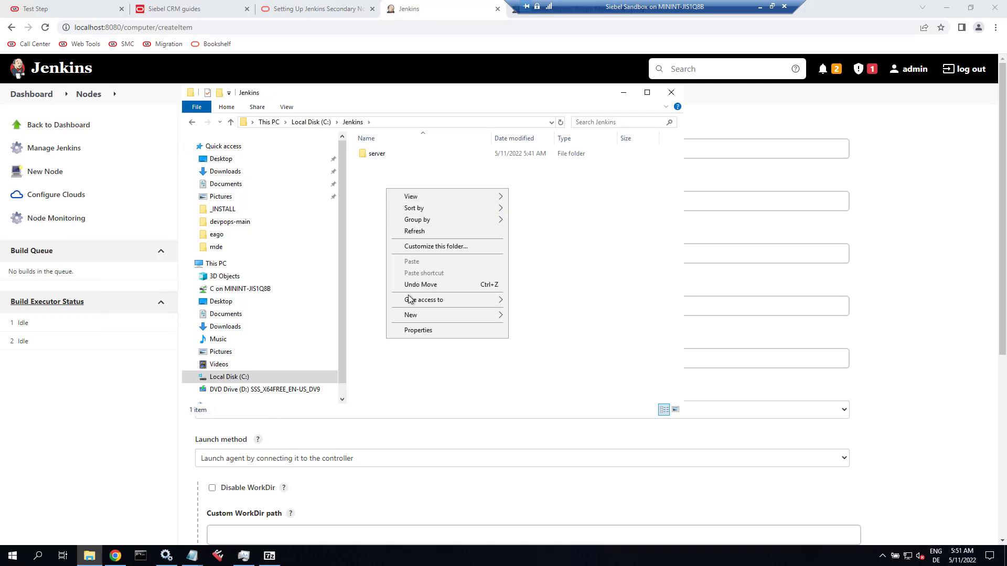
mouse_move(415, 316)
click(531, 317)
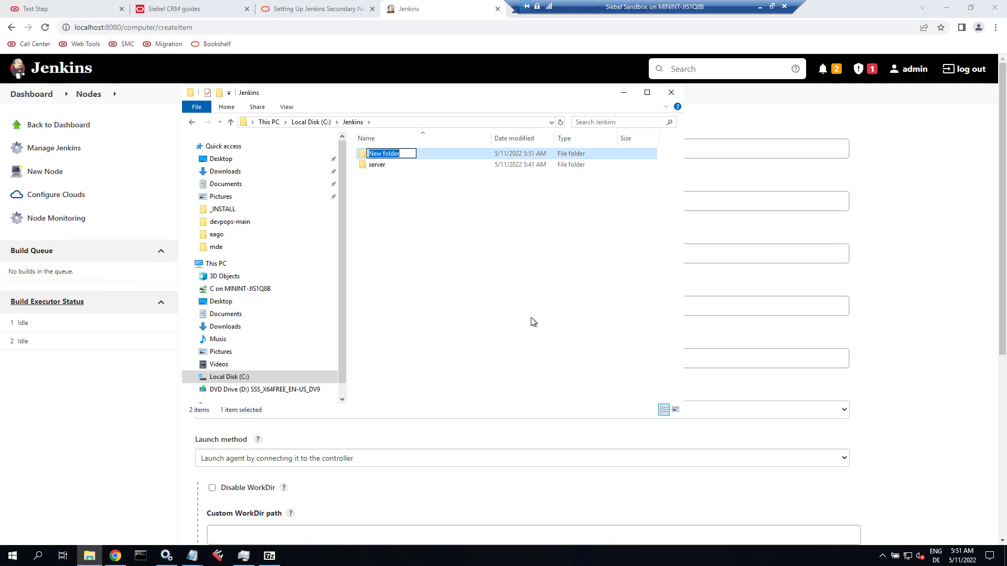
text(node)
key(Return)
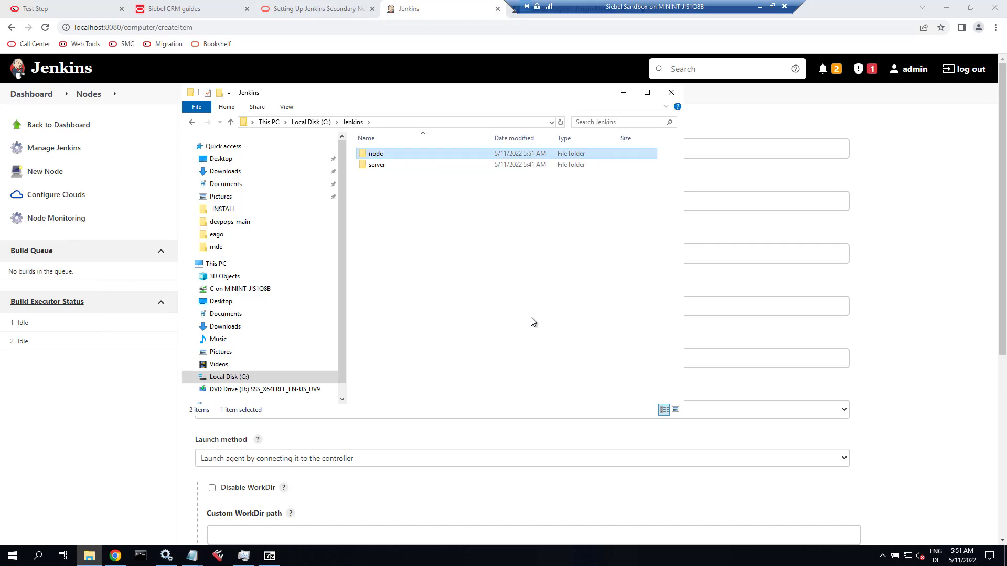
click(933, 237)
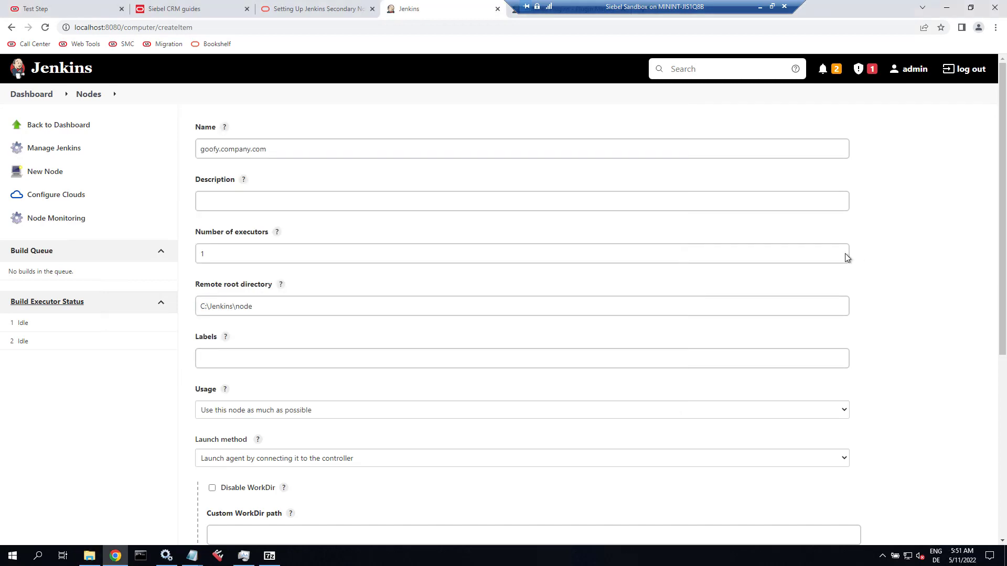
Copy the label STEDemo from the nodes setup guide into the agent's Labels field.
click(309, 361)
click(306, 12)
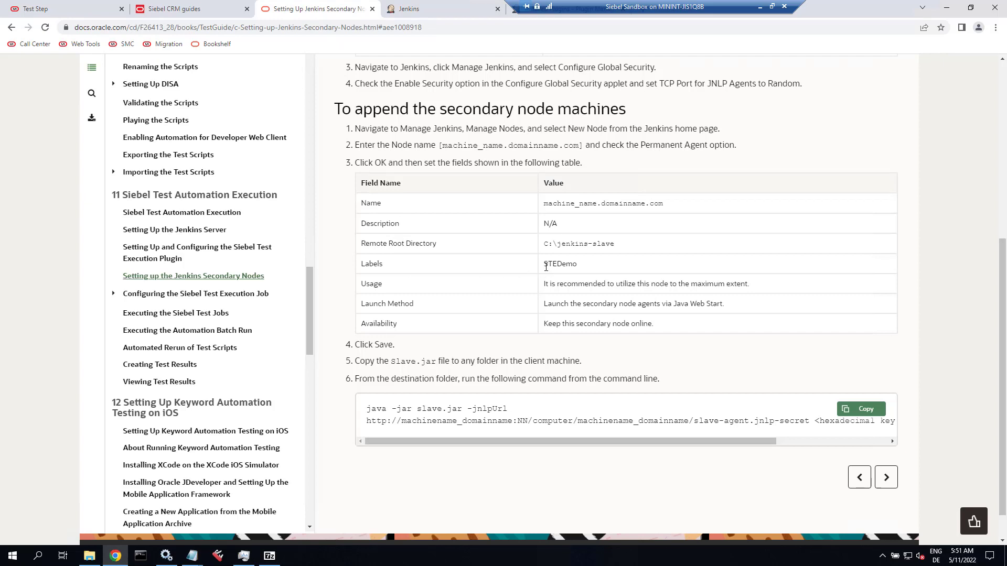
drag(543, 265, 578, 266)
key(ctrl+c)
click(198, 9)
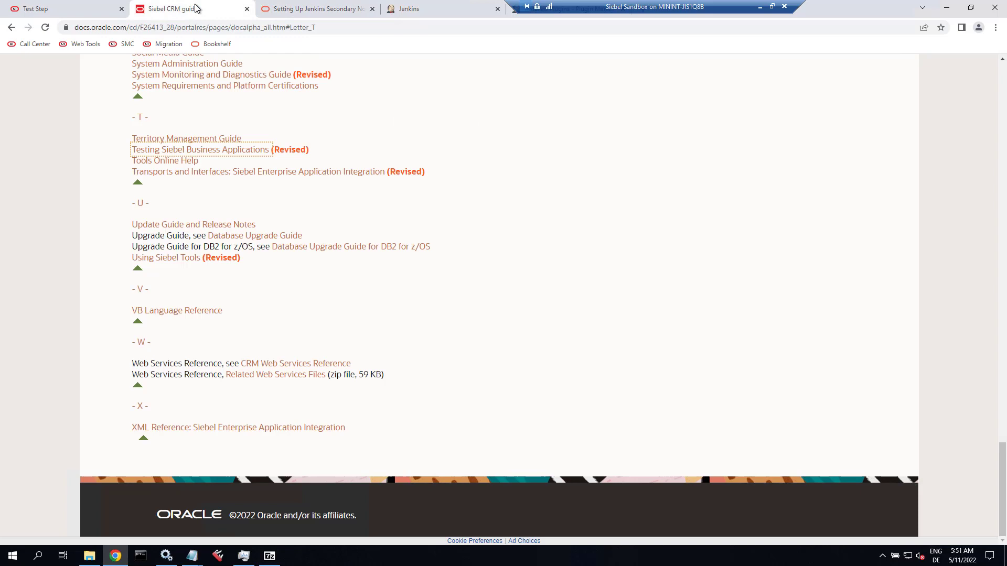
click(417, 7)
click(276, 356)
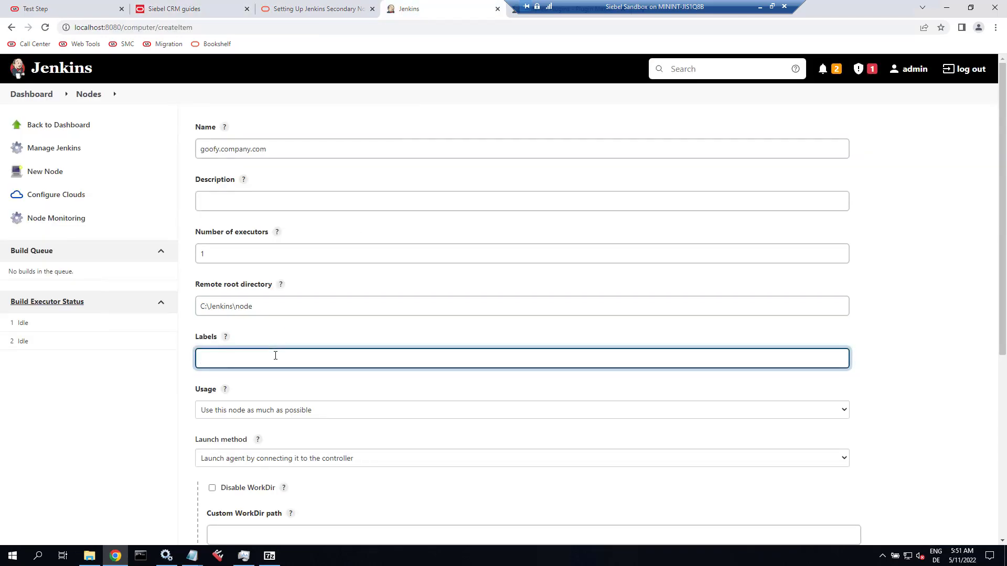
key(ctrl+v)
click(295, 8)
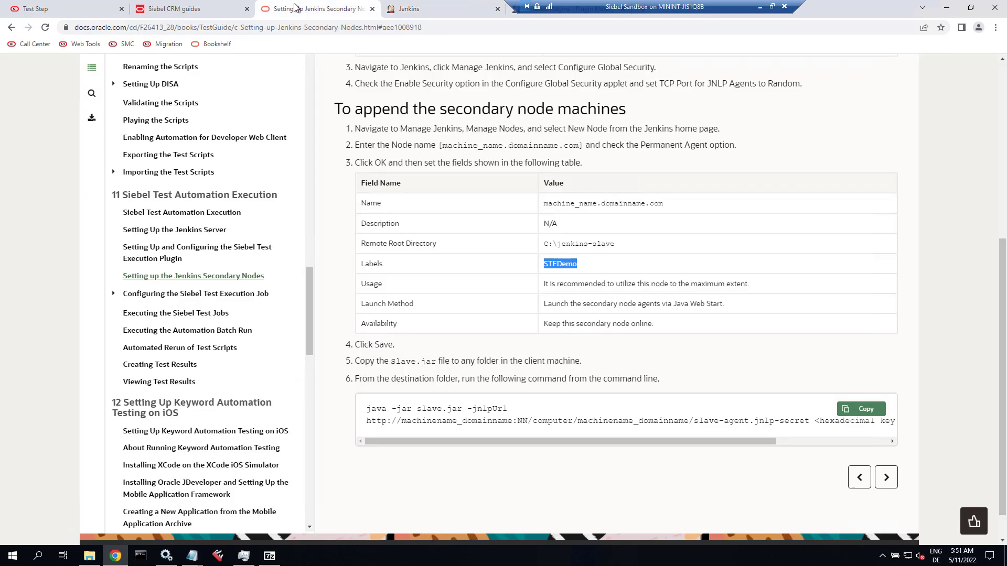
click(425, 6)
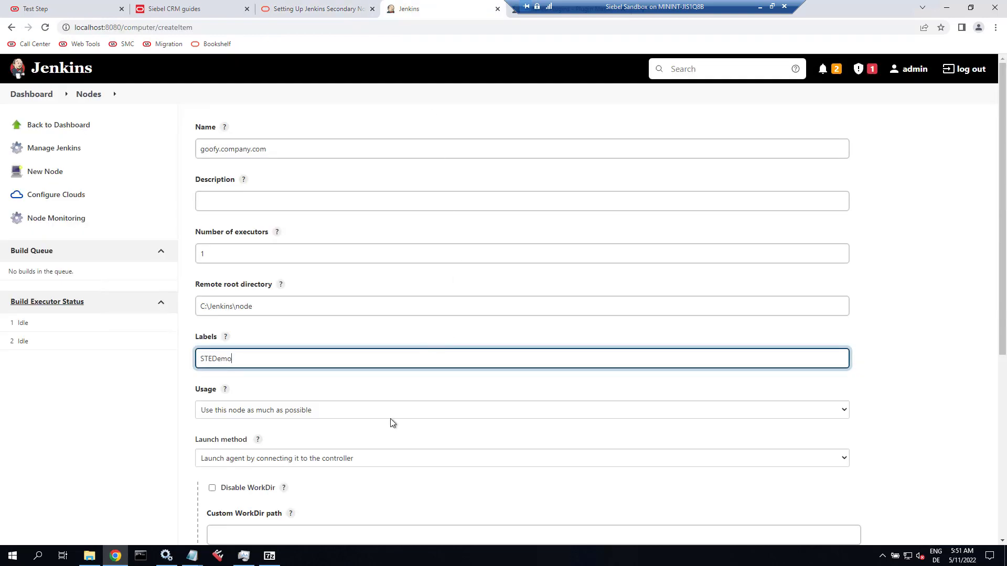
Keep the existing launch method and always-online availability, expand Advanced, and save the goofy.company.com agent.
click(370, 465)
click(370, 465)
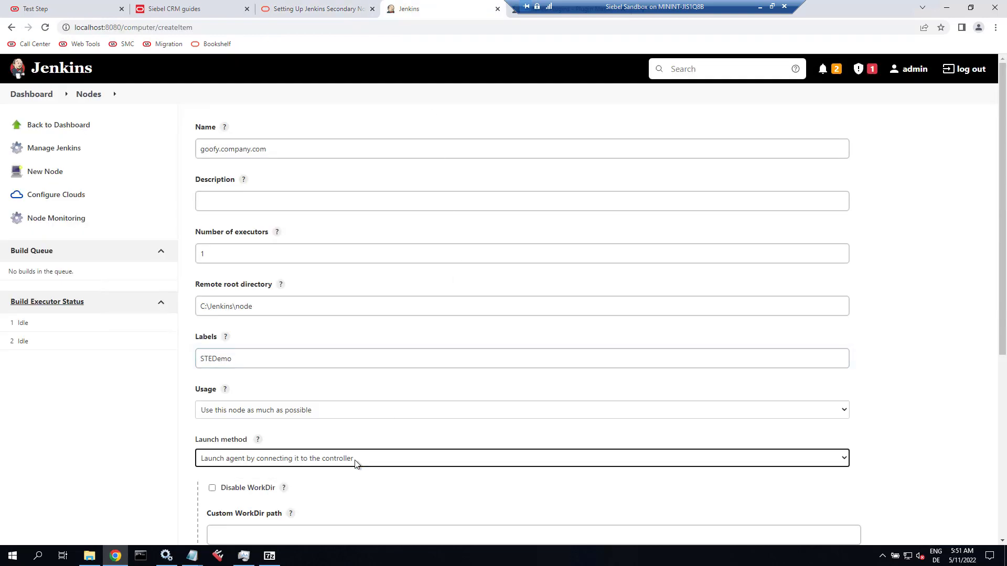
scroll(168, 440, down, 2)
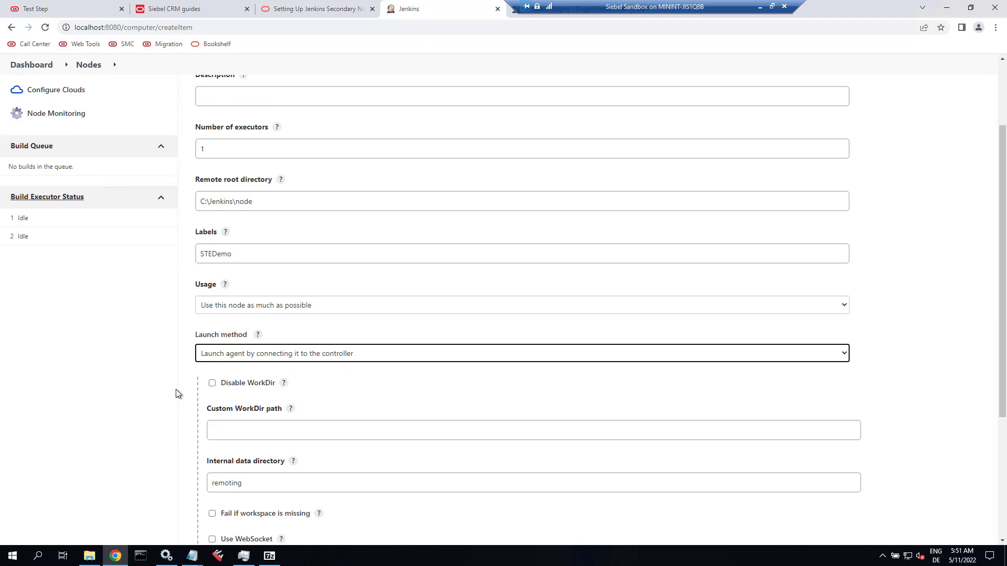
scroll(176, 393, down, 2)
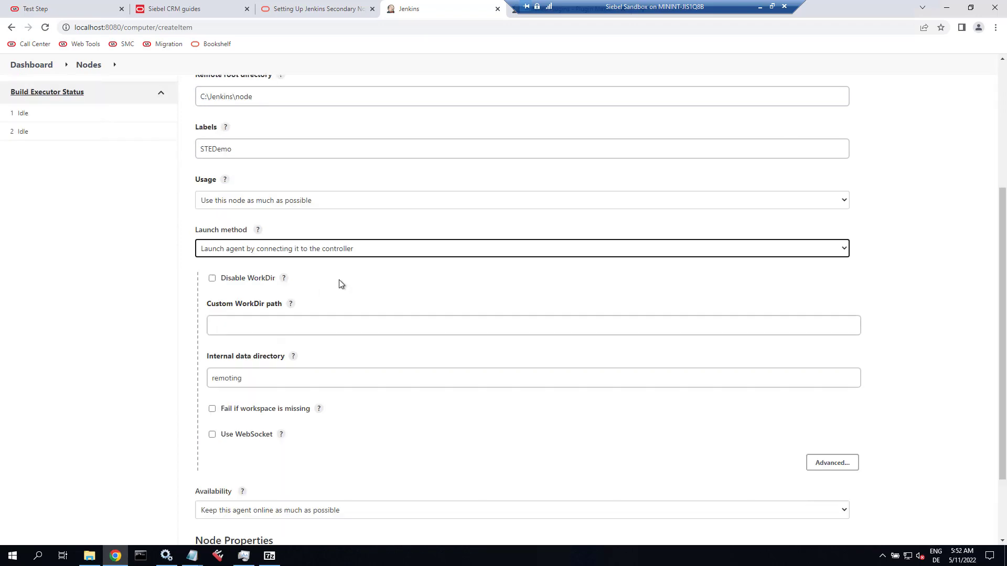
click(413, 250)
click(413, 264)
scroll(100, 299, down, 2)
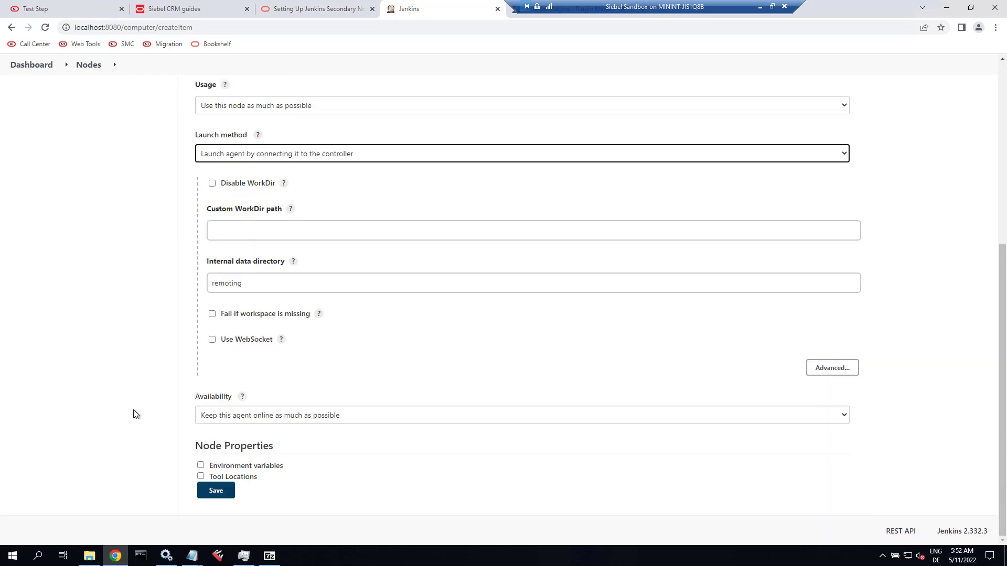
click(286, 417)
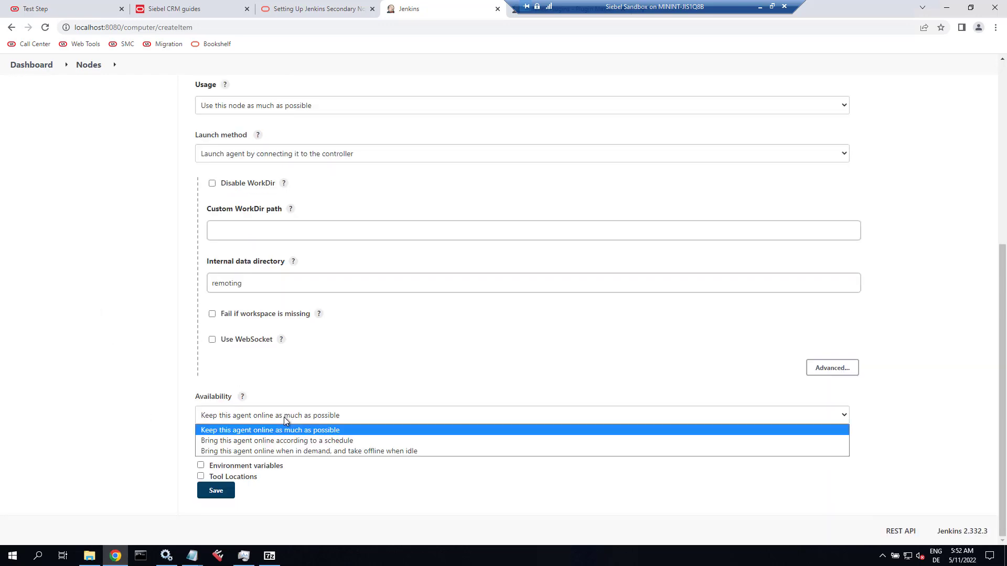
click(284, 417)
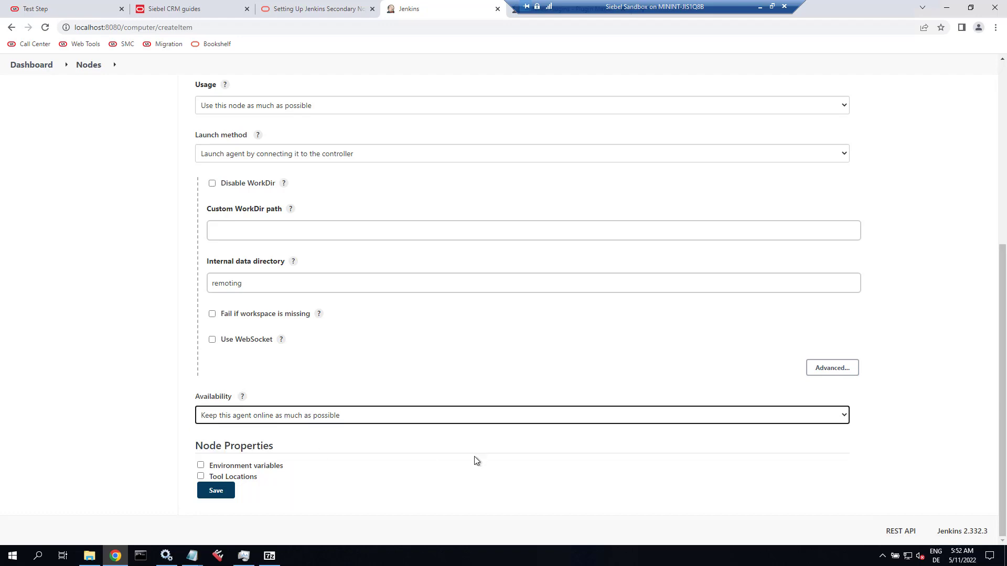
click(827, 374)
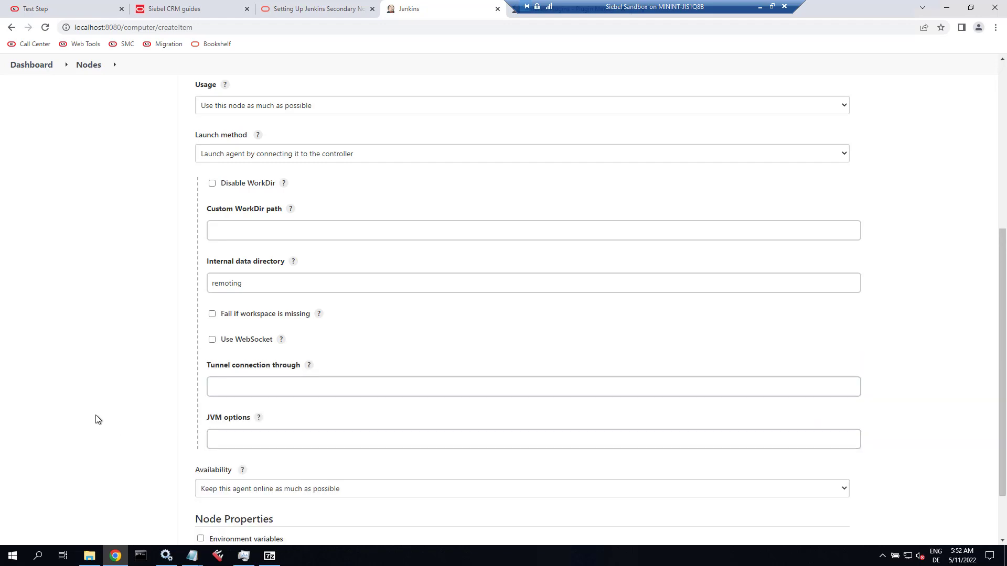
scroll(96, 418, down, 2)
click(214, 489)
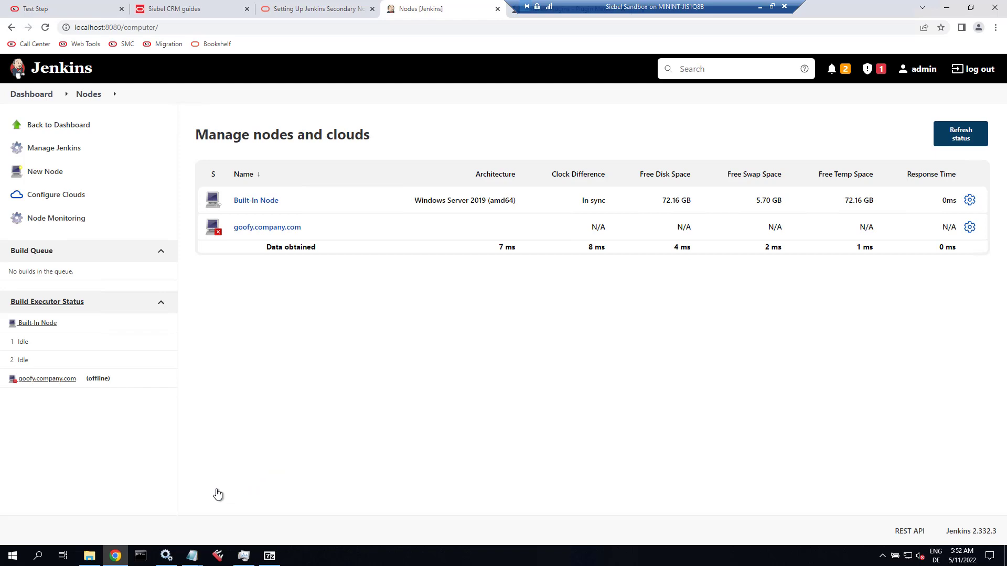
Launch the goofy.company.com agent from its status page and keep the downloaded jenkins-agent.jnlp.
click(307, 229)
click(250, 229)
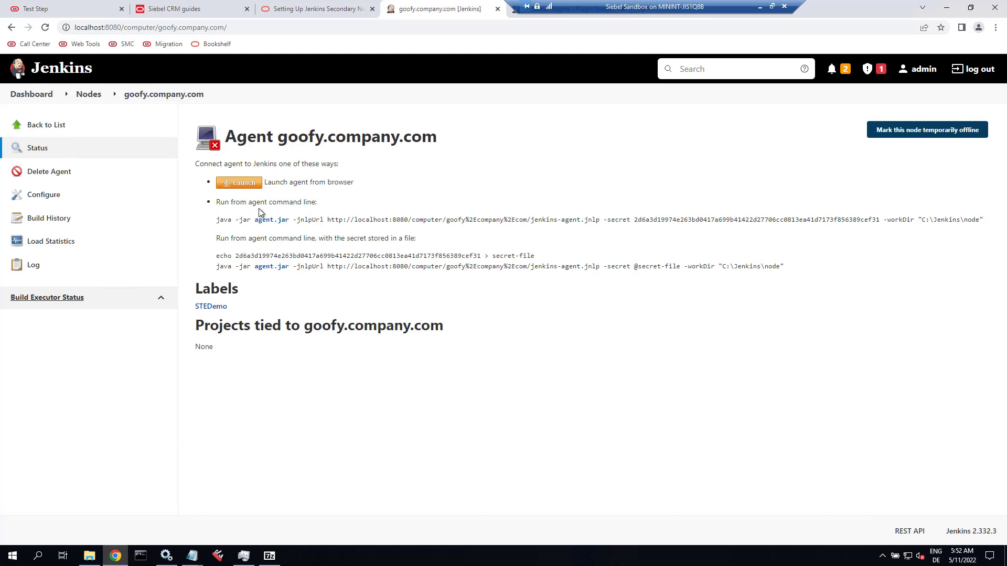
click(248, 186)
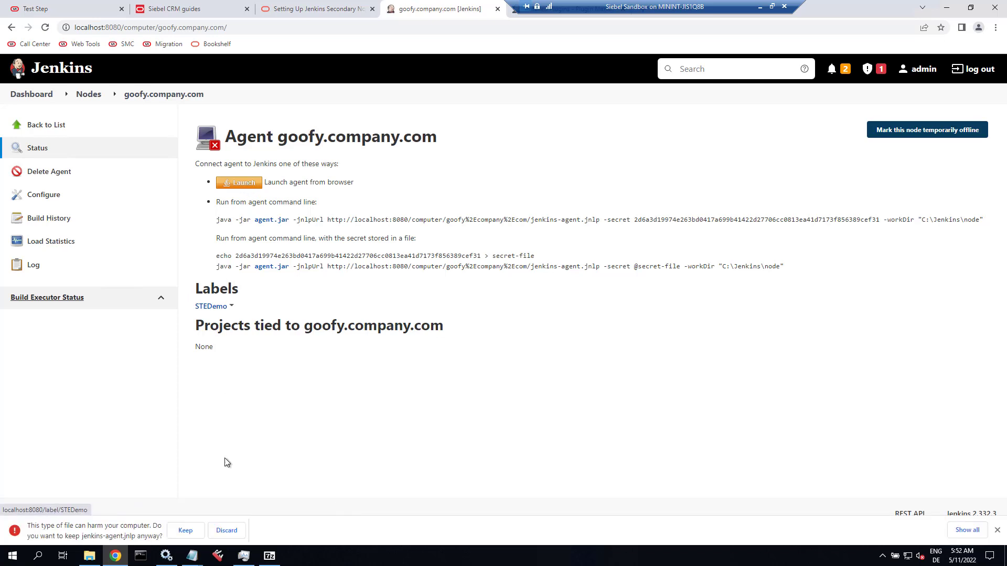
click(186, 531)
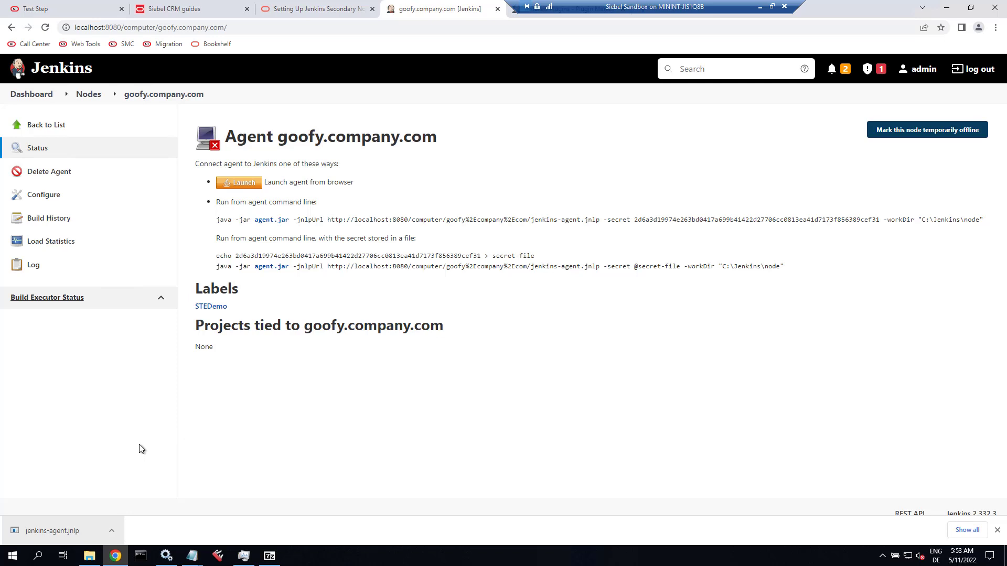
Open jenkins-agent.jnlp, suppress future prompts for this publisher, and run the Jenkins Remoting Agent.
click(34, 534)
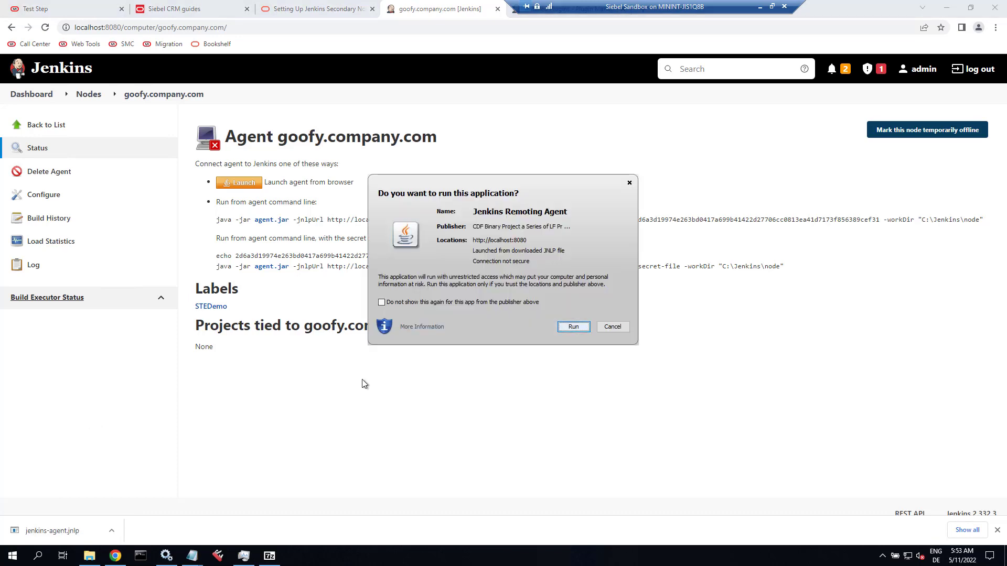
click(483, 302)
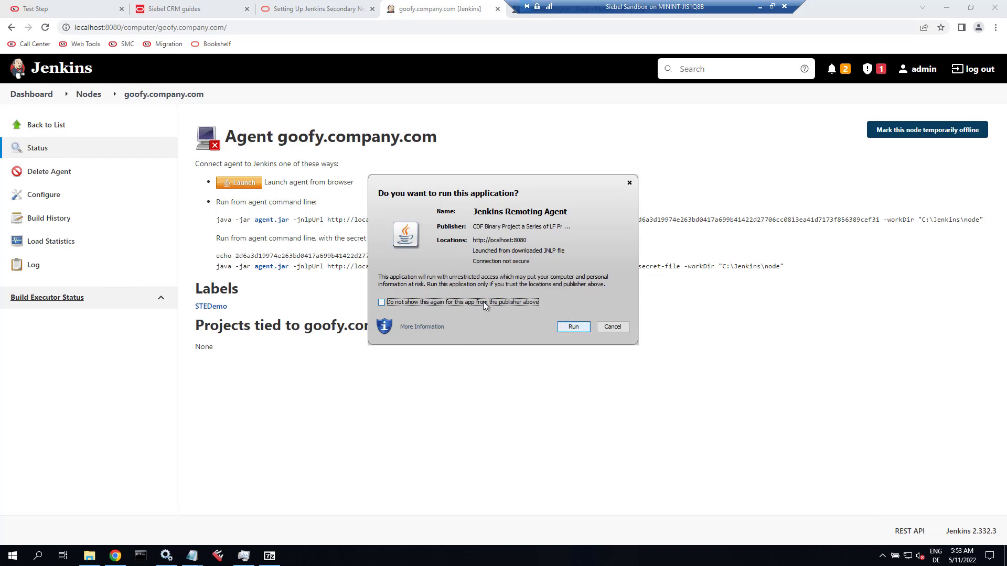
click(483, 301)
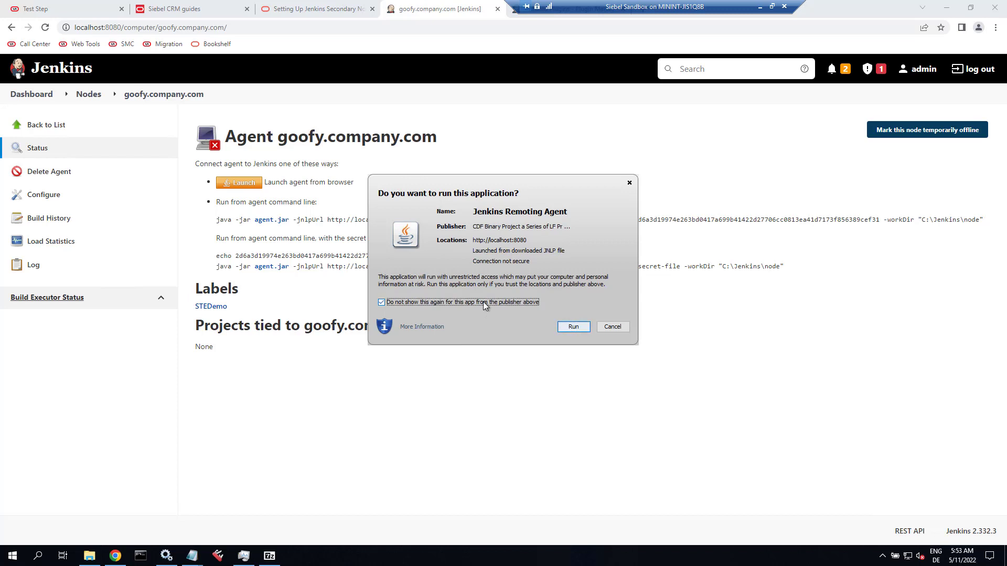
click(573, 327)
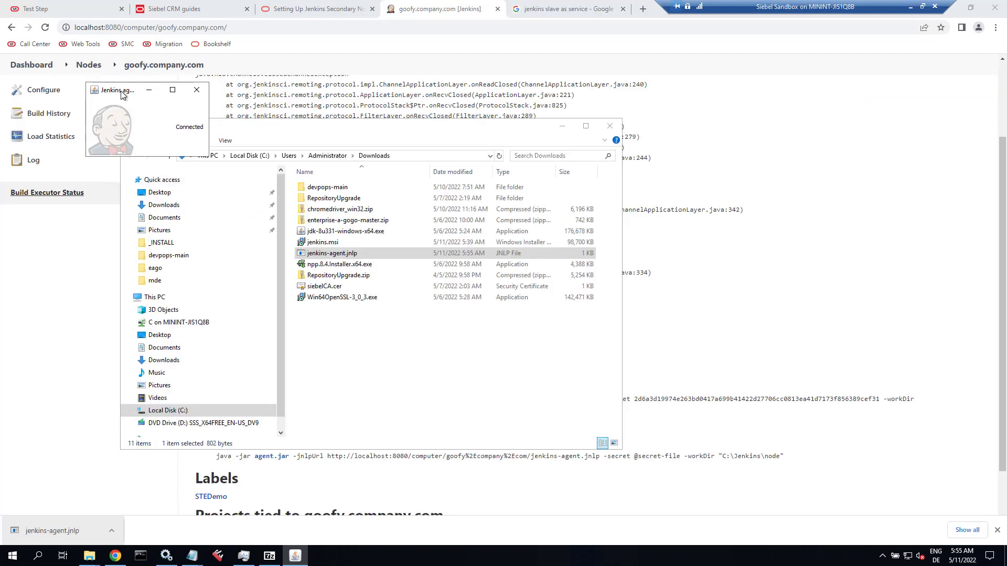
Install the Jenkins agent as a Windows service from the agent window's menu.
right_click(121, 94)
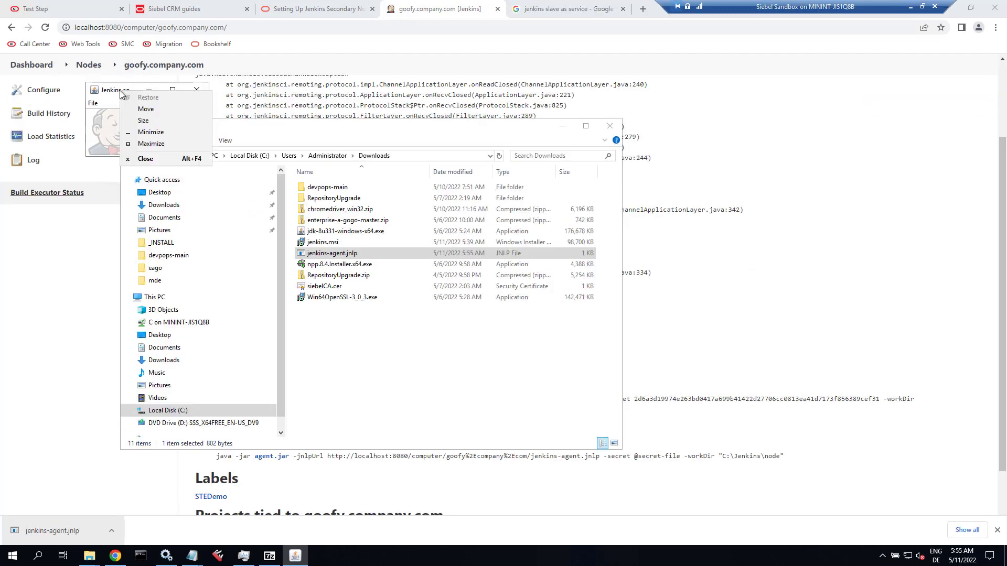
click(96, 105)
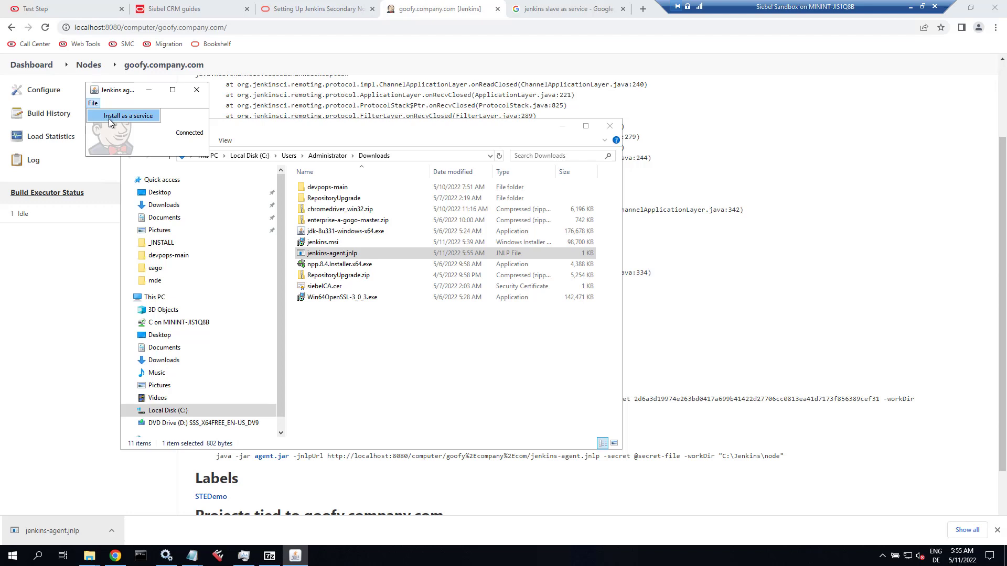
click(108, 119)
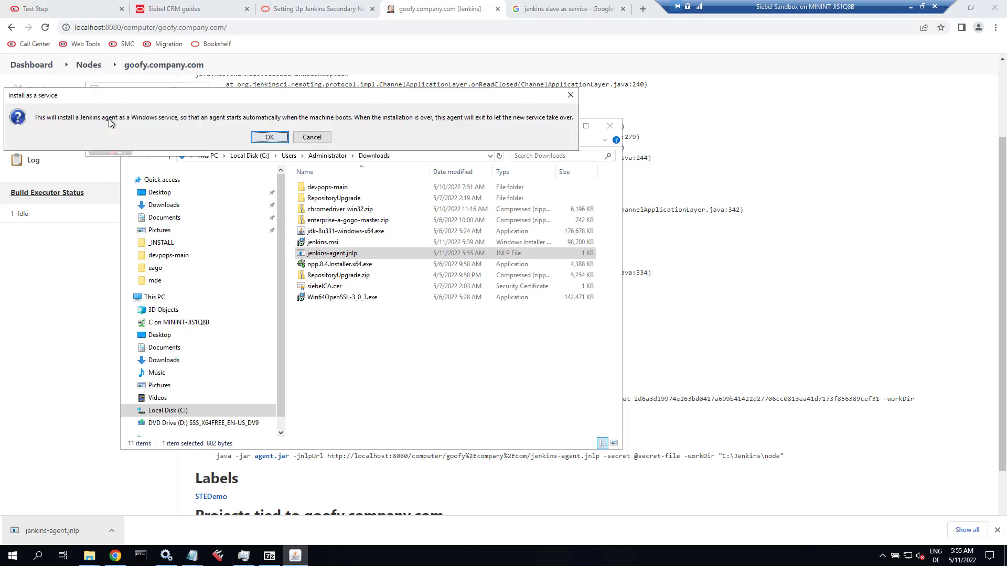
click(269, 138)
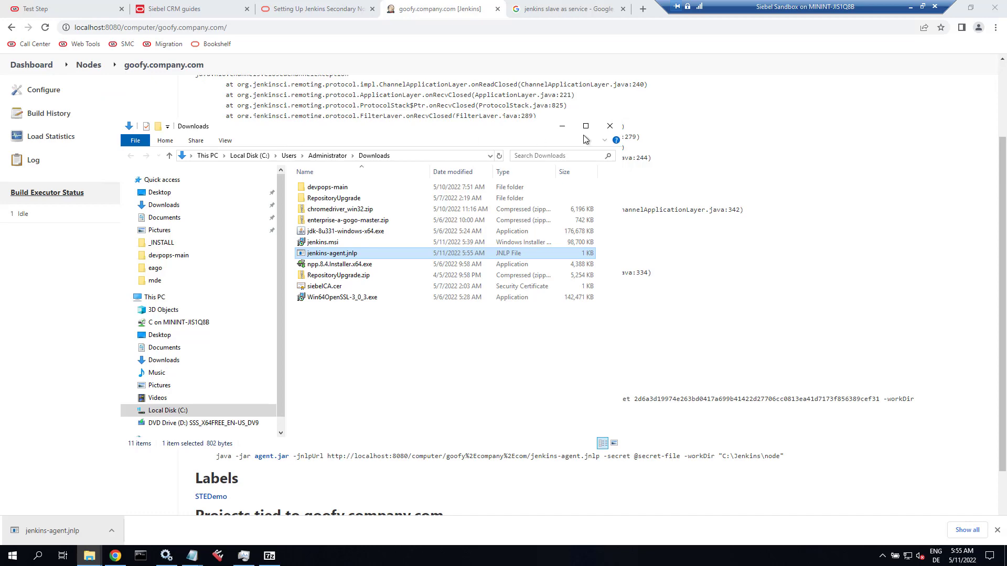
Close the Downloads folder and download bar, returning to the nodes list with goofy.company.com online.
click(608, 127)
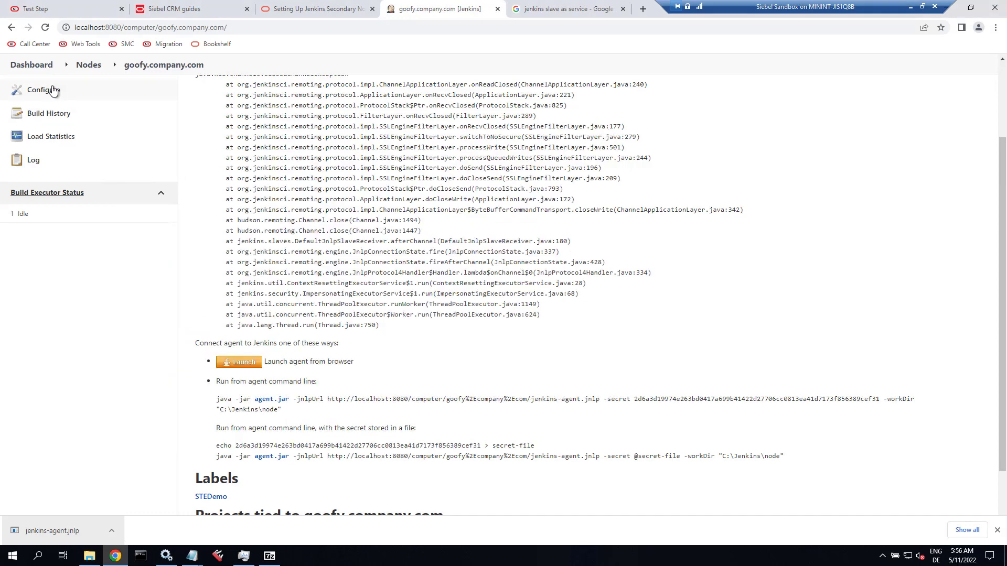
click(87, 65)
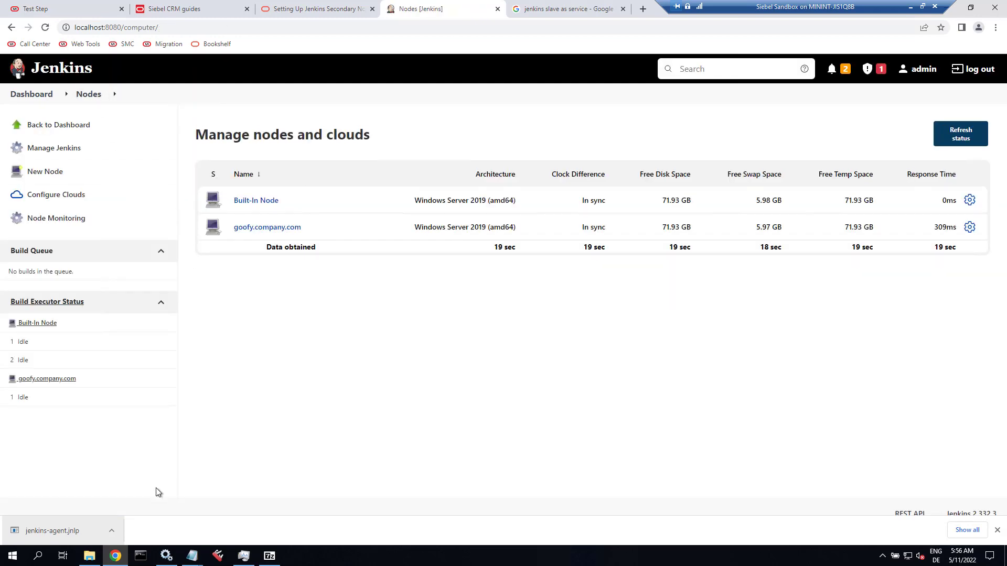
click(997, 532)
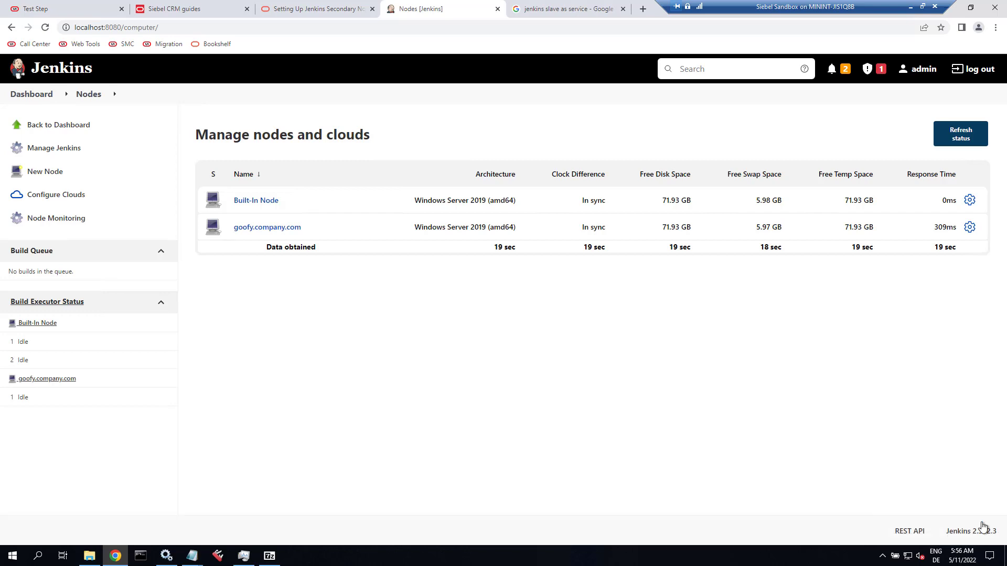
In Services, change the Jenkins agent service's startup type to Manual and apply it.
click(165, 557)
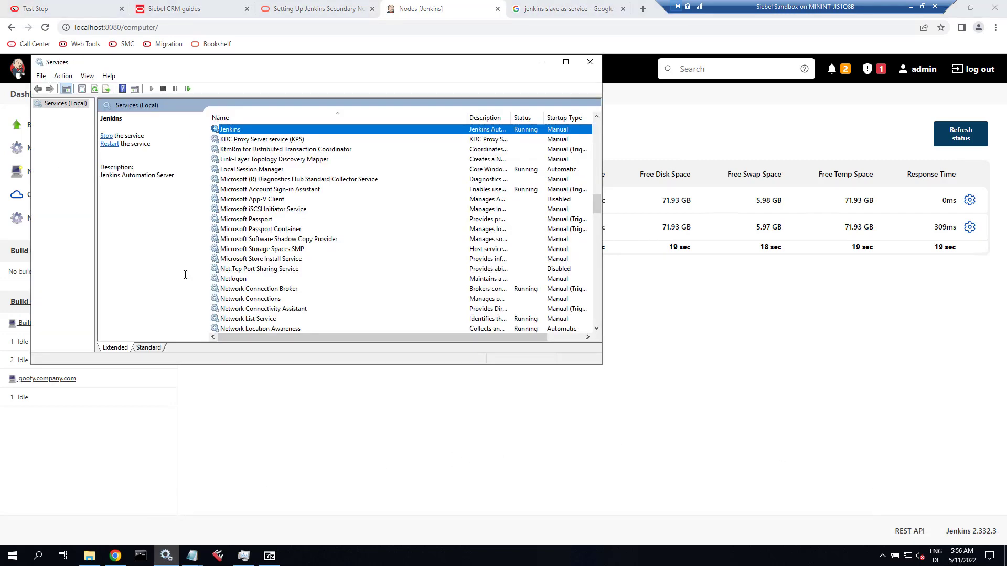
click(96, 89)
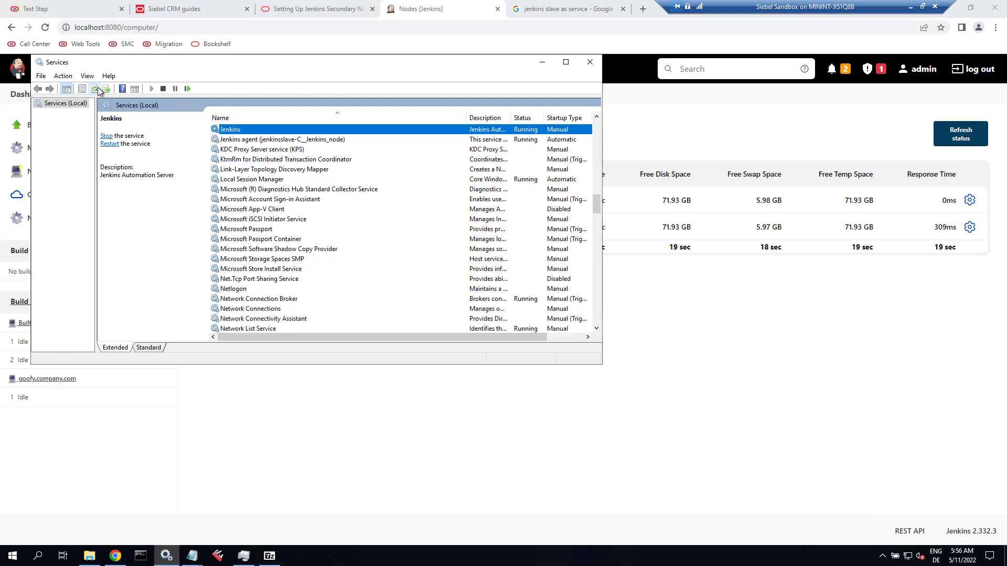
double_click(322, 145)
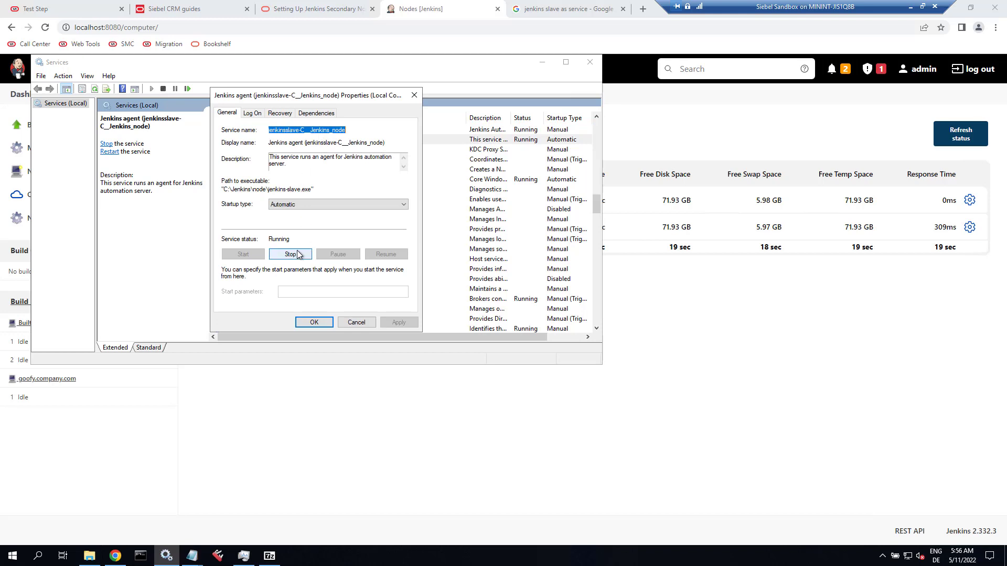
click(301, 206)
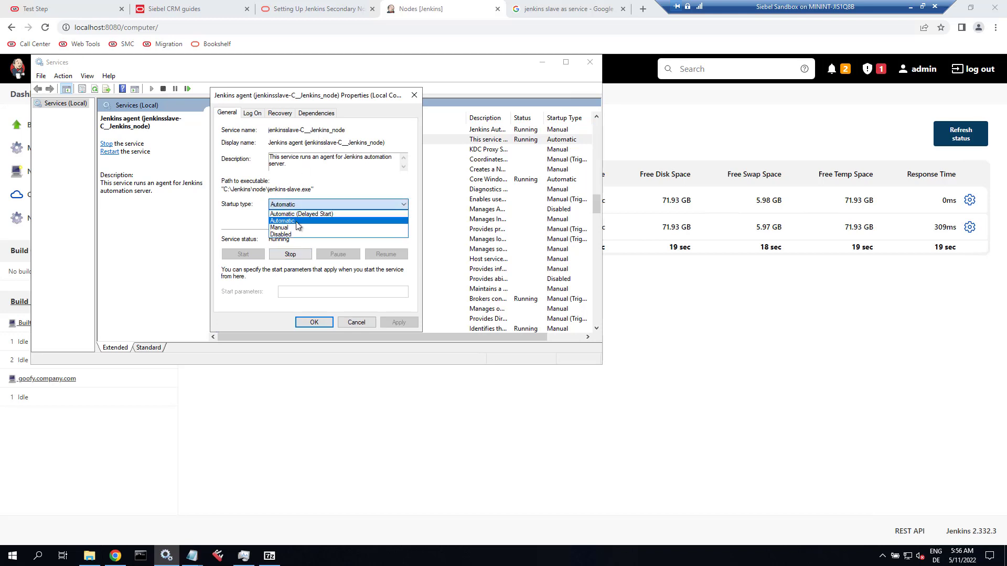
click(295, 225)
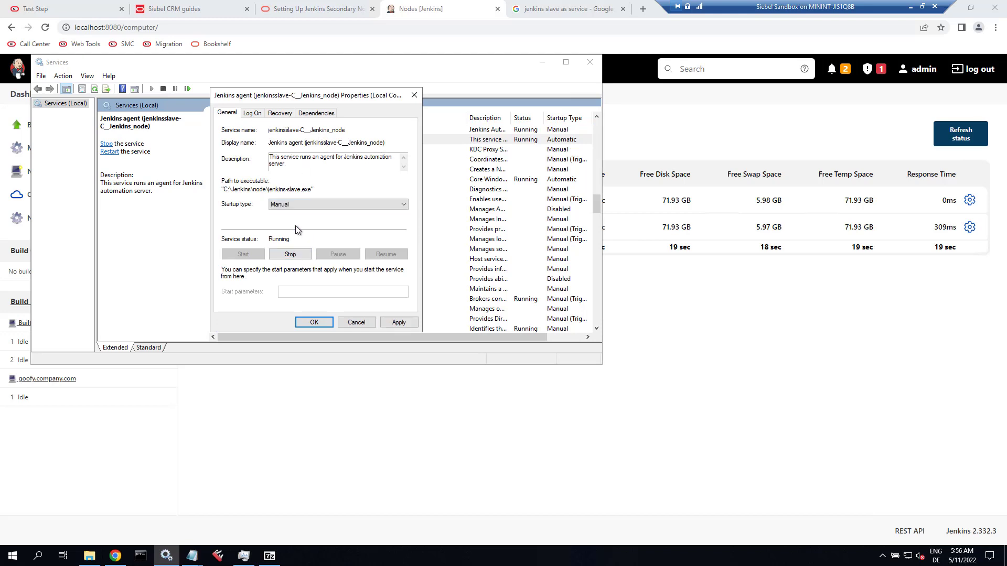
click(398, 322)
click(327, 322)
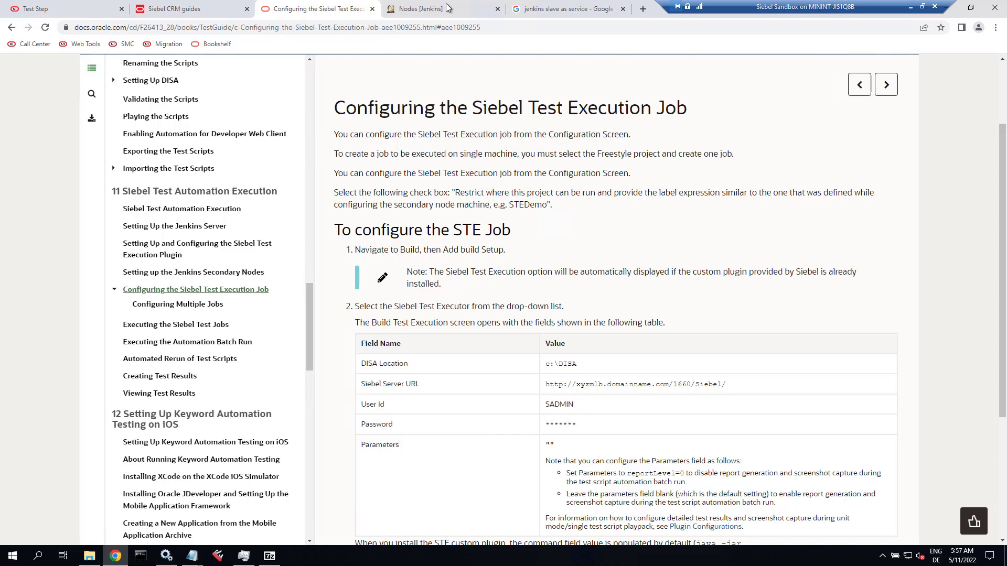
From the dashboard, create a Freestyle project named 'Siebel Test Execution'.
click(446, 7)
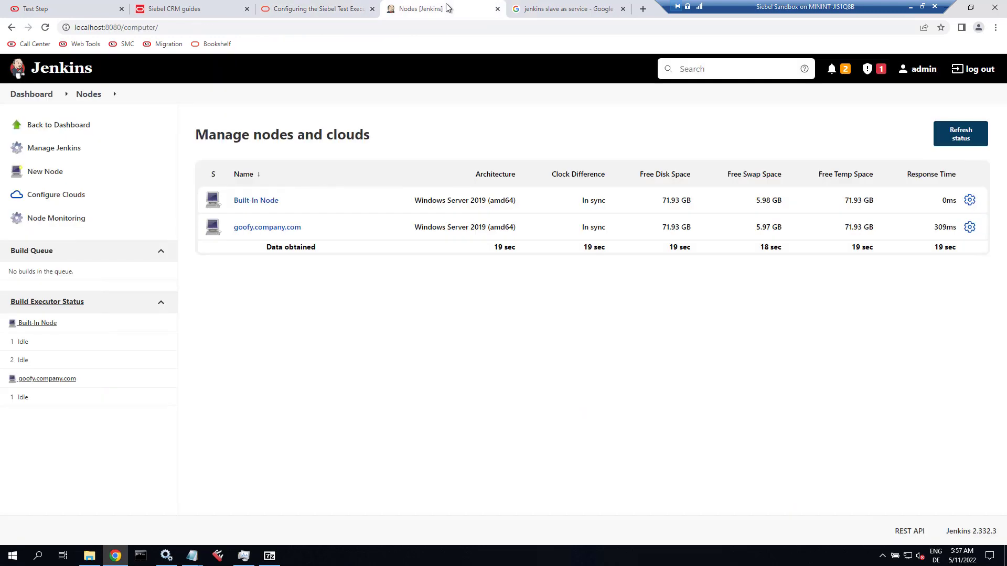
click(39, 127)
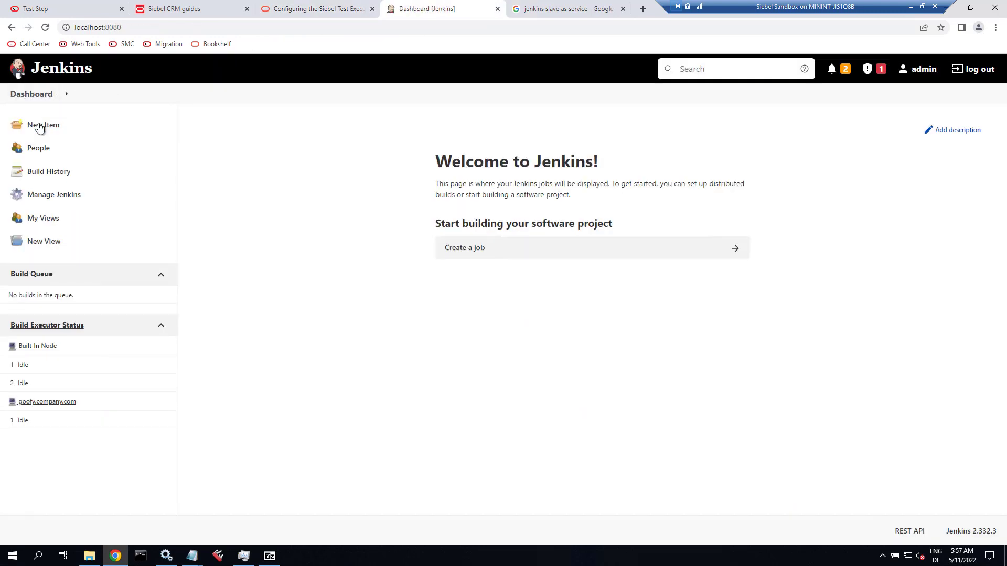
click(48, 128)
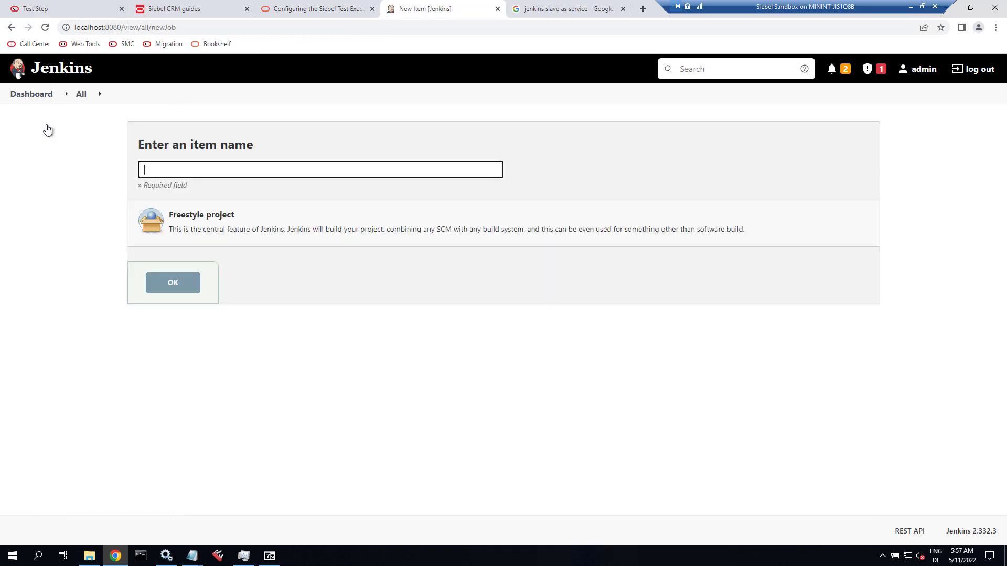
click(192, 171)
text(Siebel Test Execution)
click(192, 216)
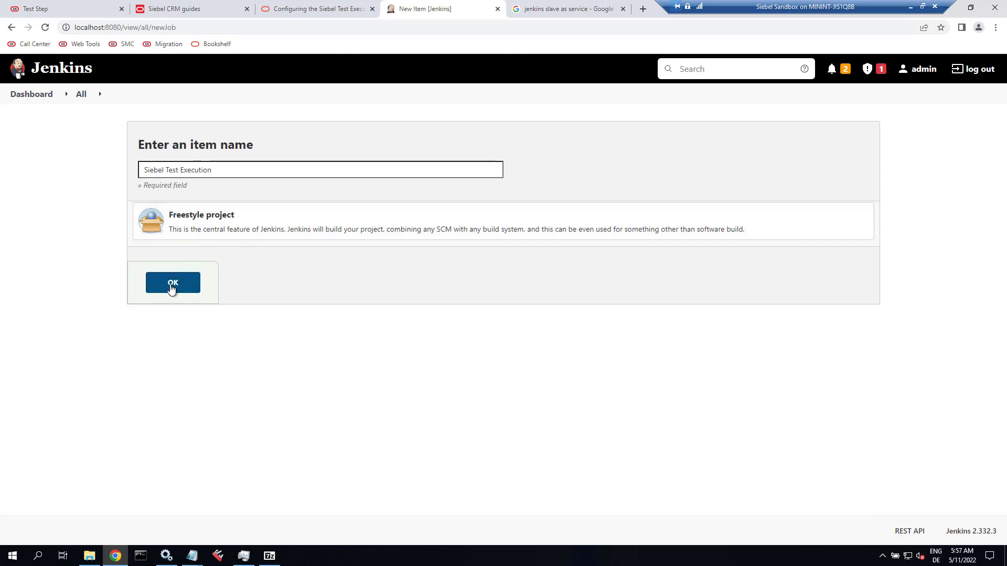
click(171, 288)
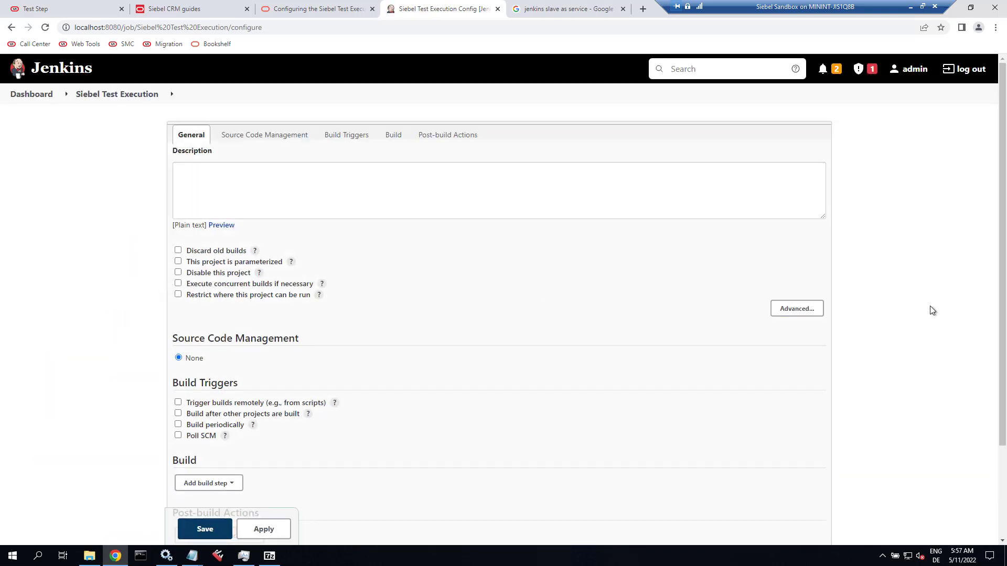
Add a Siebel Test Execution build step and set its DISA Location to C:\DISA.
scroll(910, 309, down, 3)
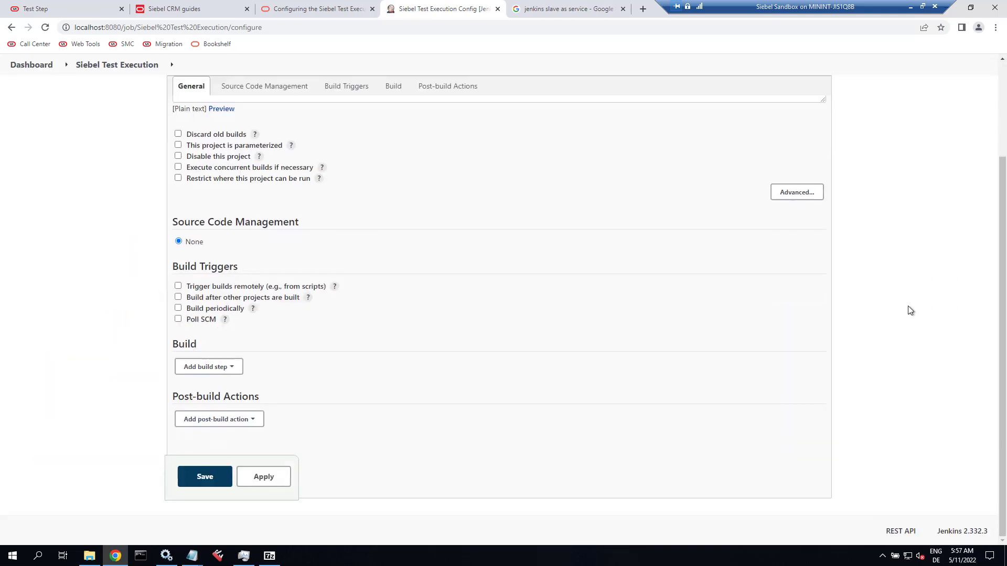
click(227, 368)
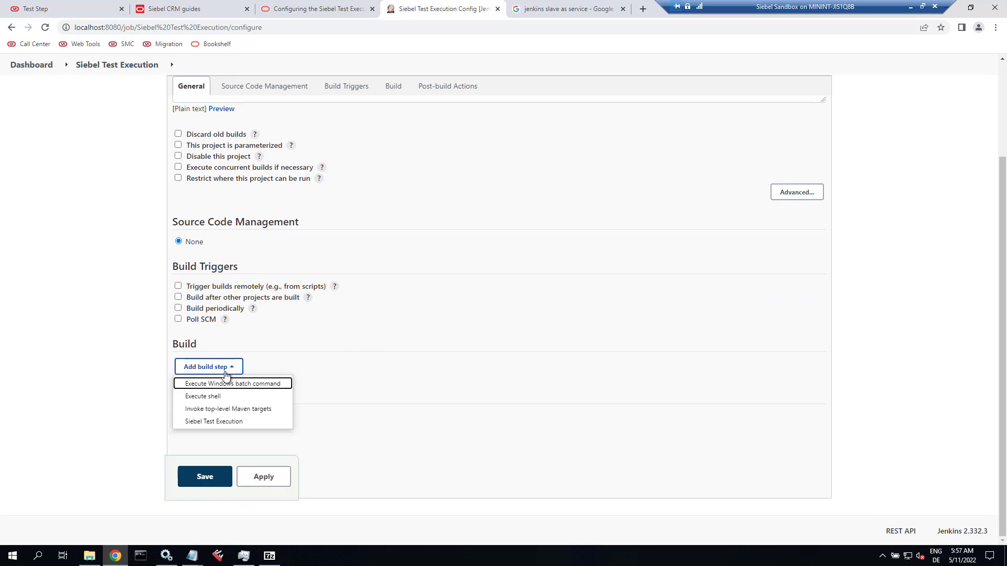
click(227, 421)
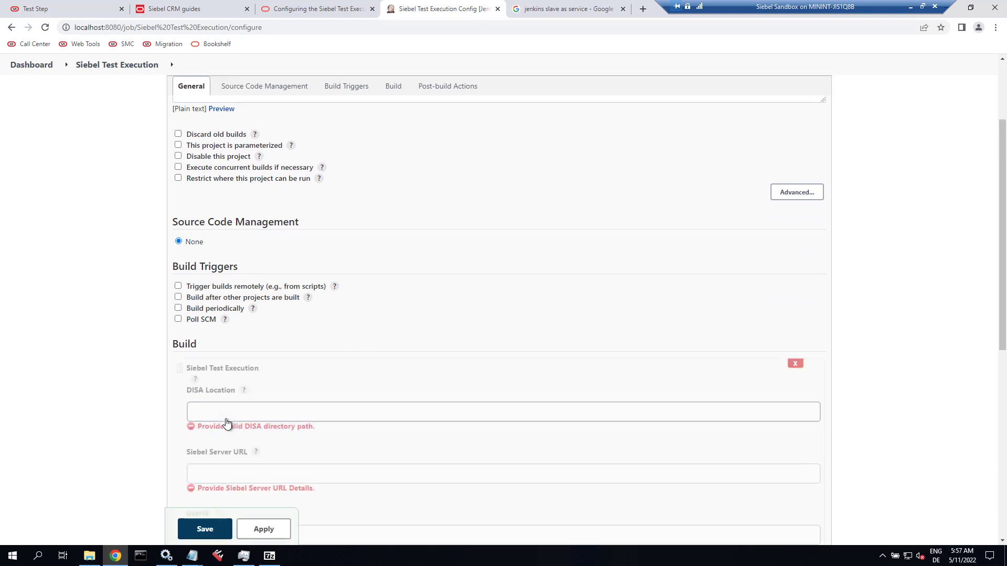
click(229, 415)
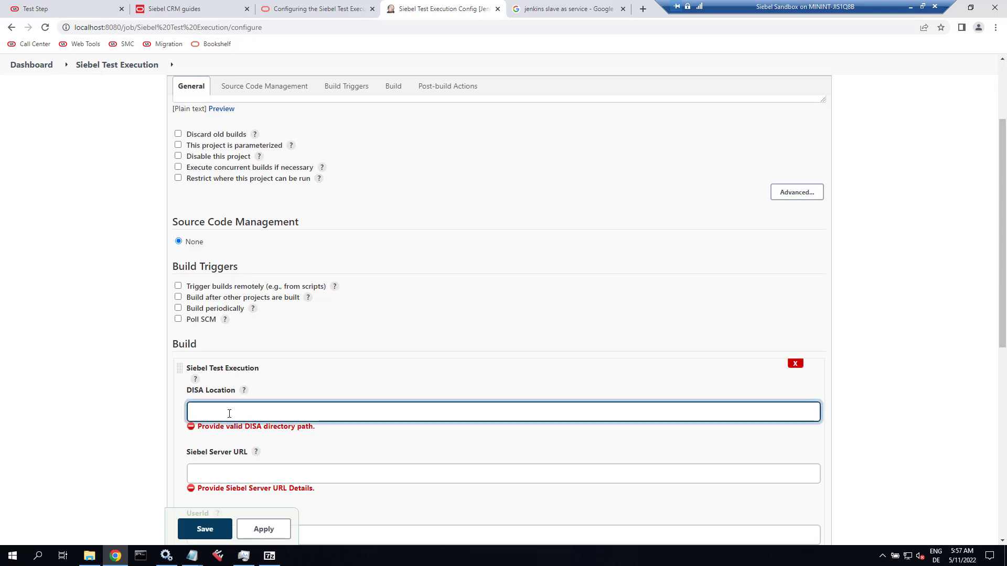
click(89, 556)
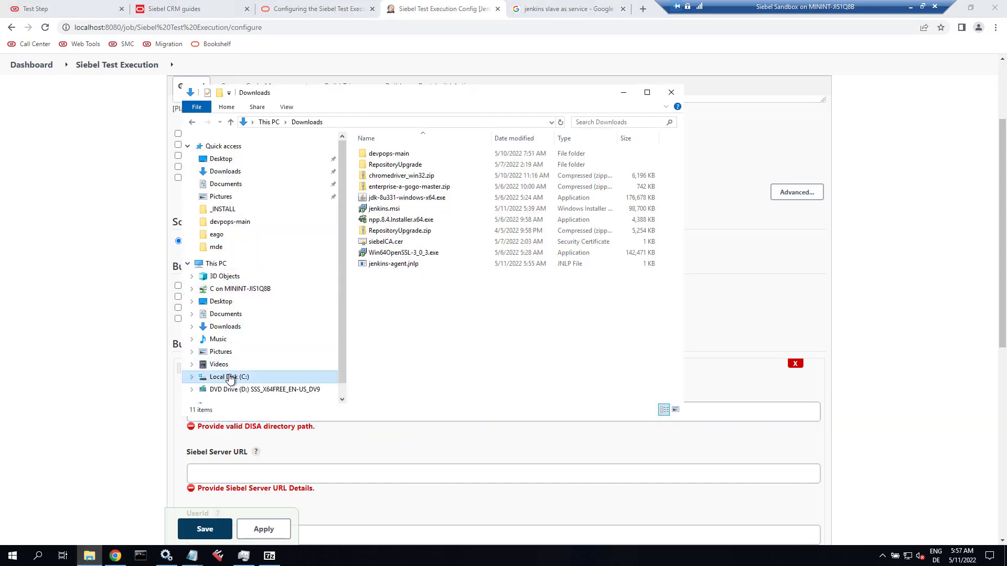
click(228, 377)
double_click(378, 186)
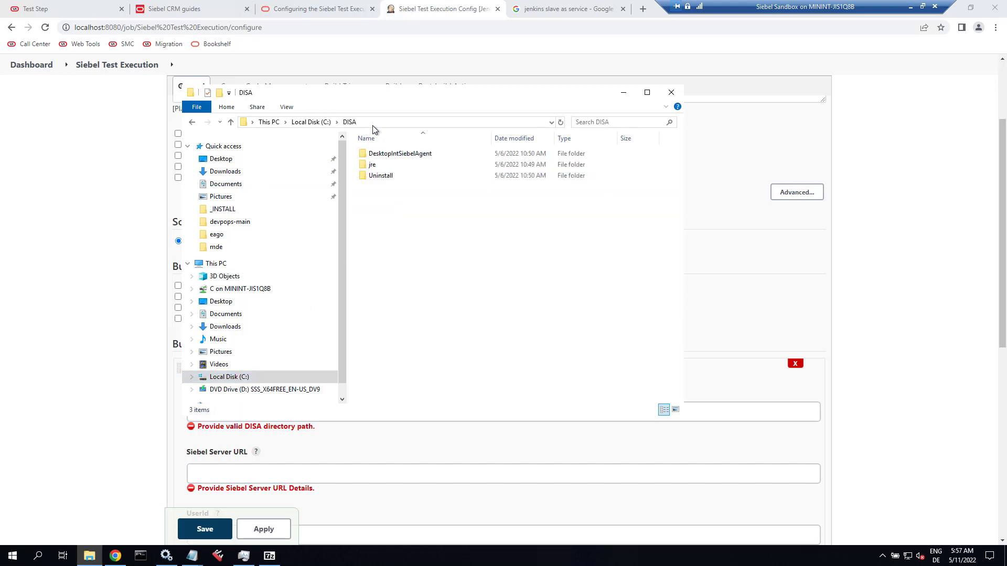
click(381, 125)
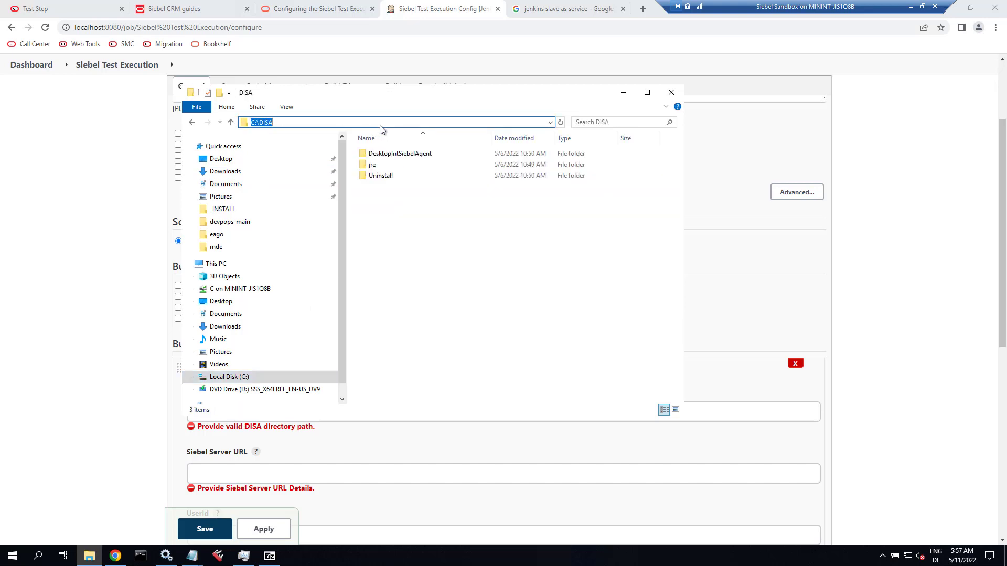
click(148, 448)
click(227, 415)
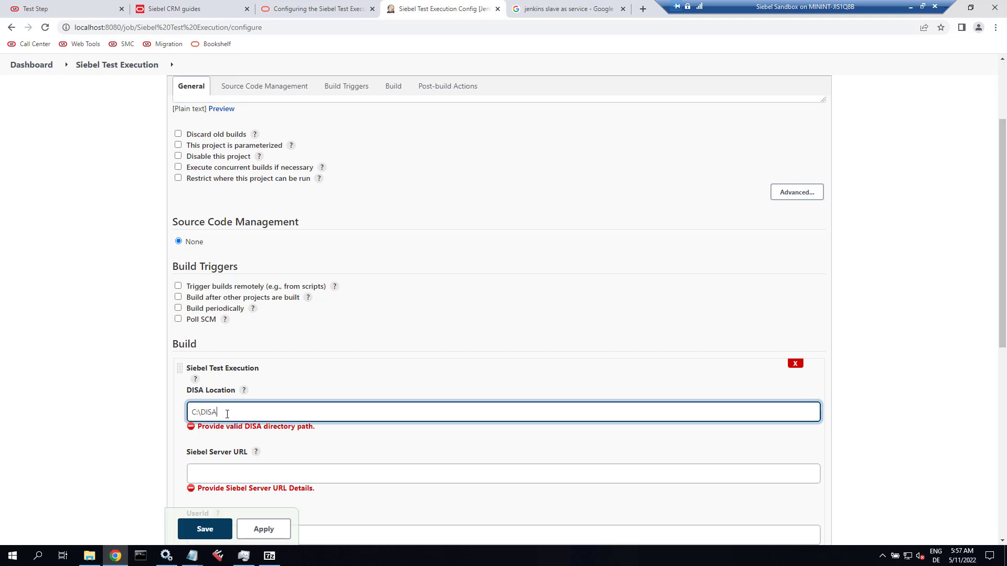
Move to the Siebel Server URL field, then switch to the Siebel test script page.
scroll(223, 433, down, 2)
click(234, 367)
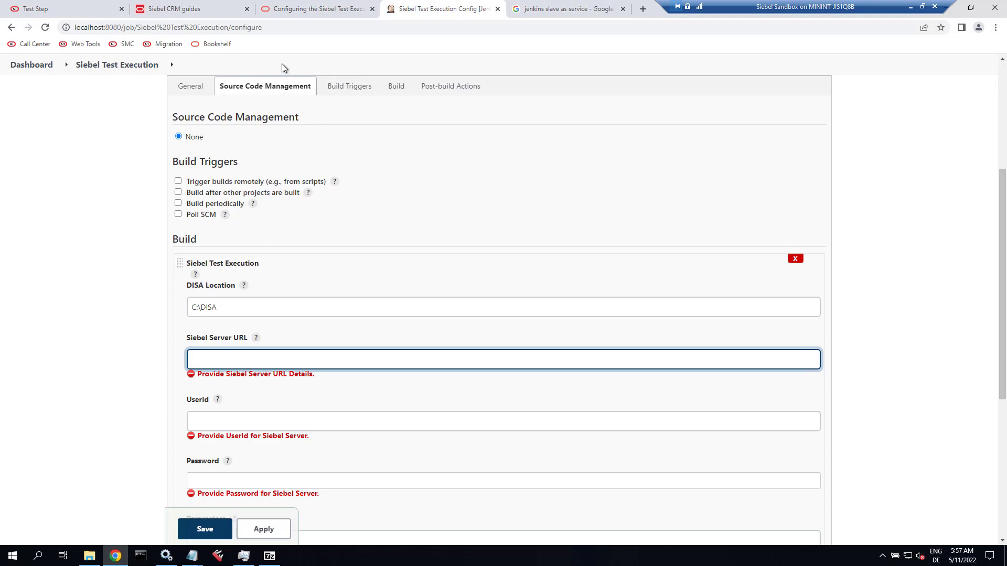
click(40, 10)
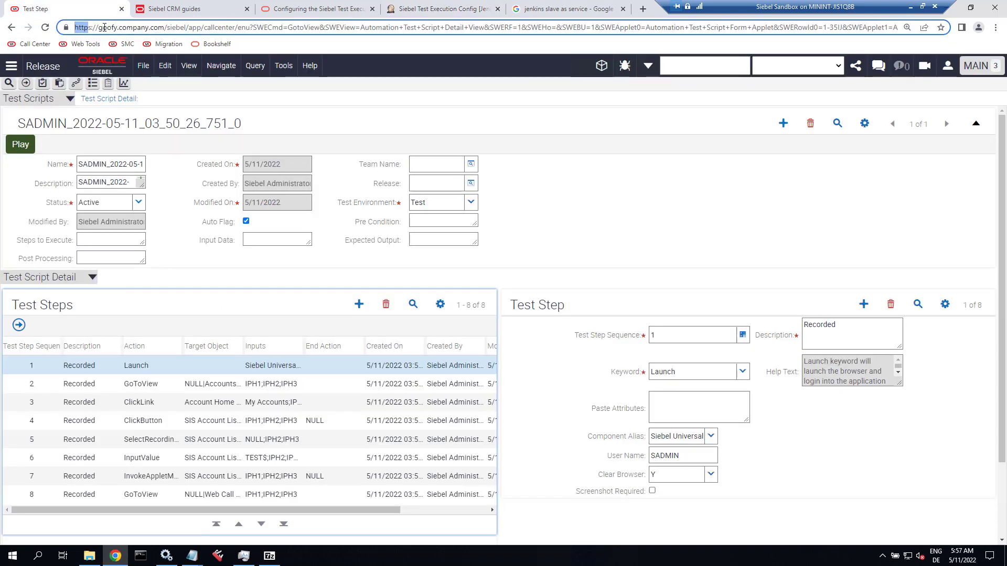
drag(104, 28, 187, 28)
key(ctrl+c)
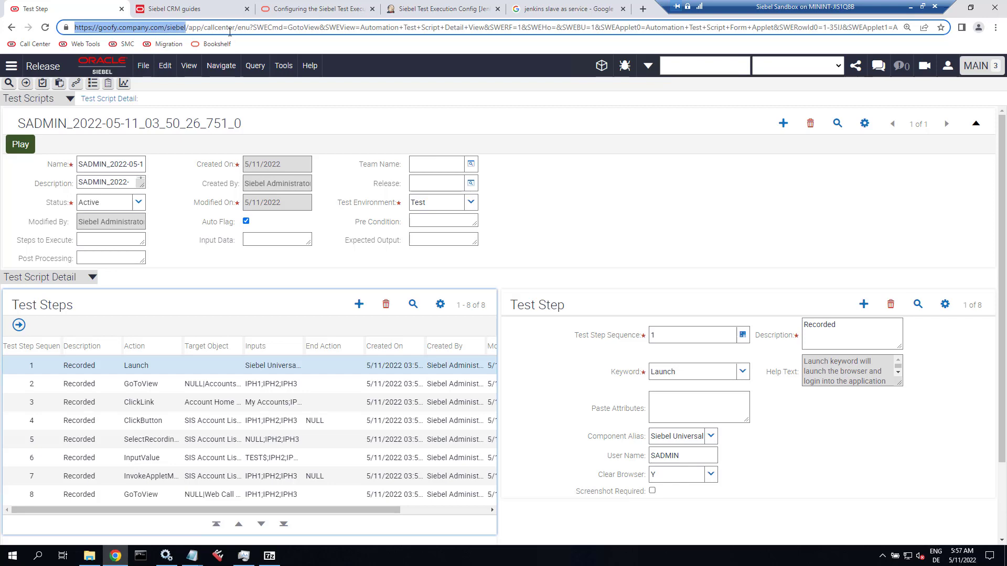
click(558, 3)
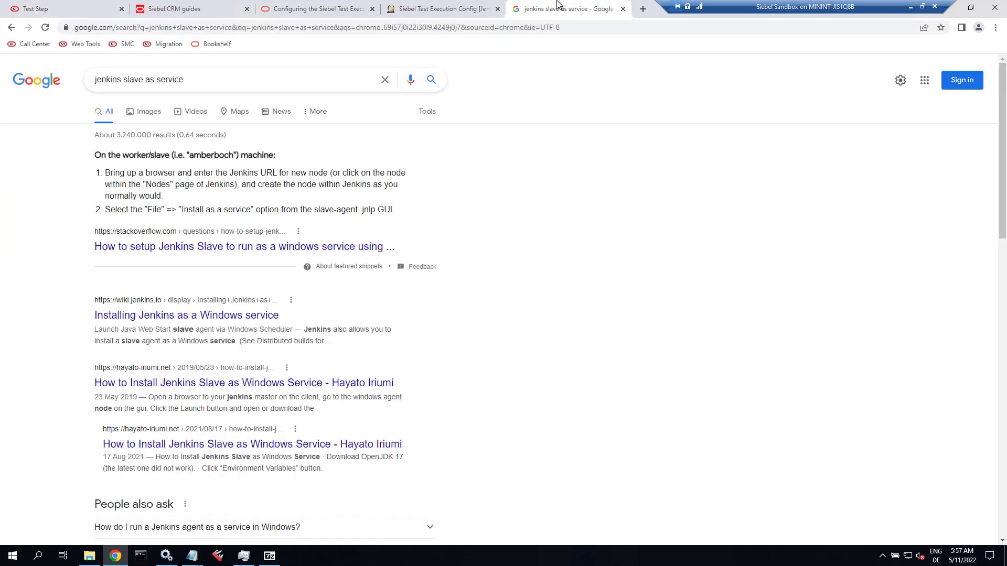
click(448, 4)
key(ctrl+v)
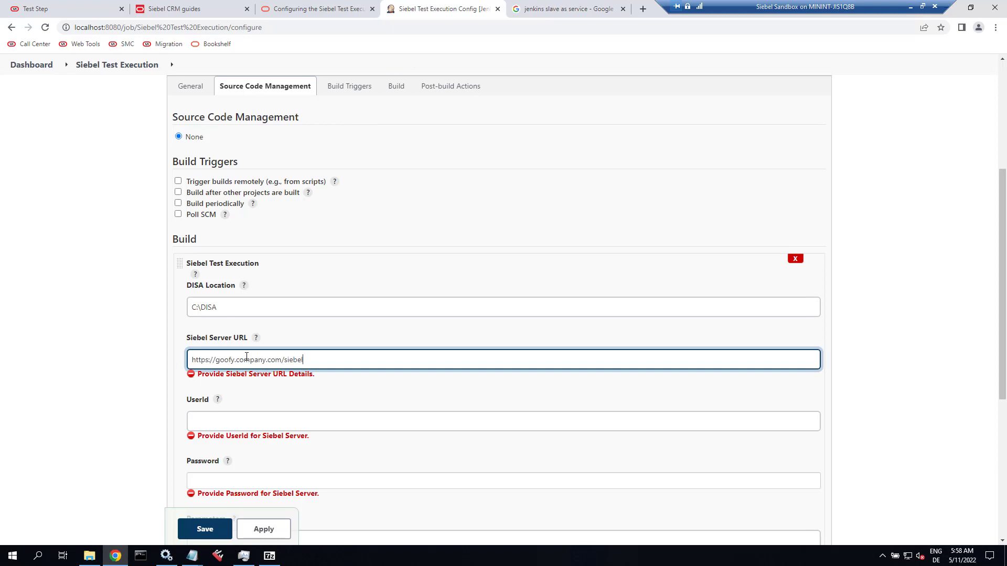
Enter the Siebel user ID and password, then save the job configuration.
click(352, 424)
text(SADMIN)
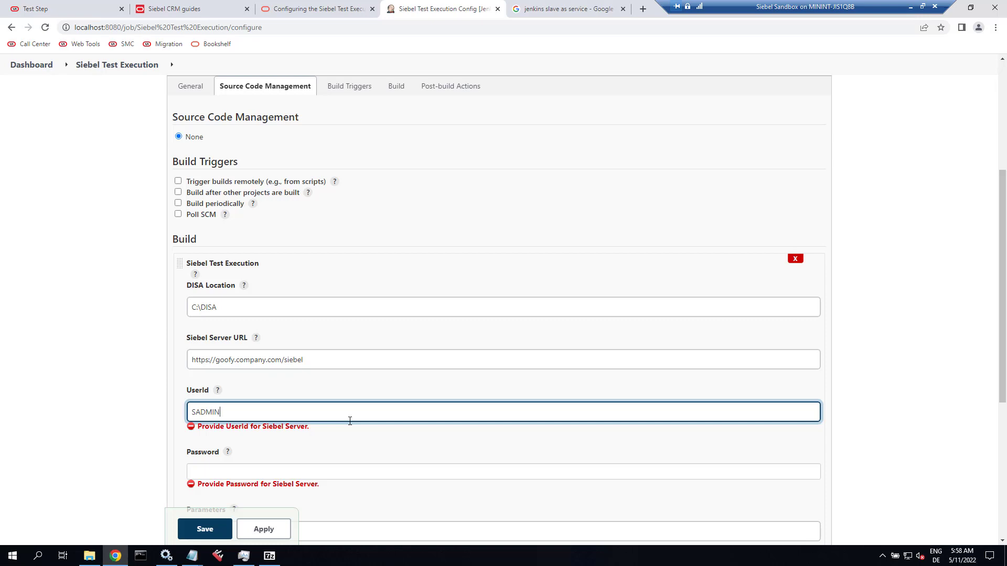
key(Tab)
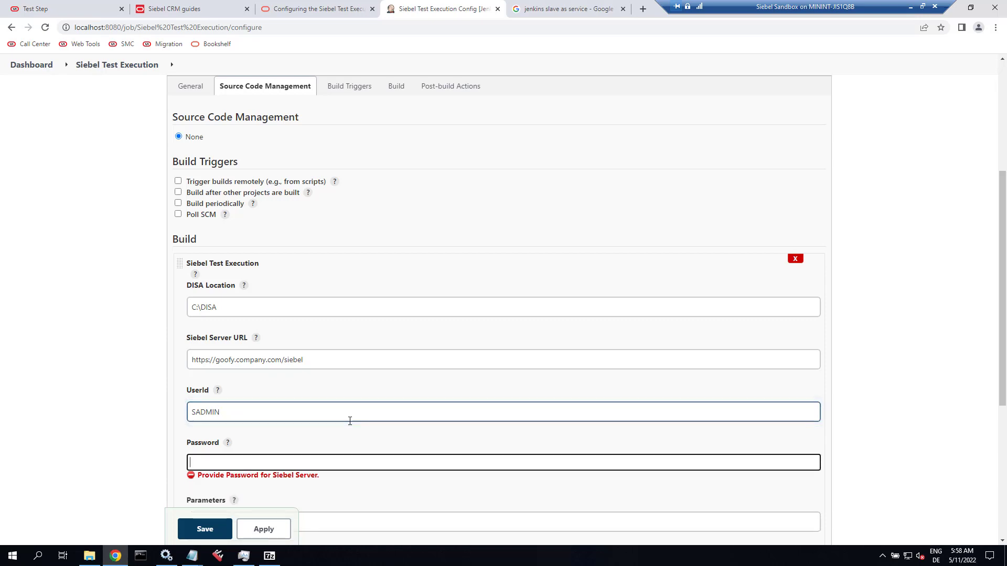
text(S)
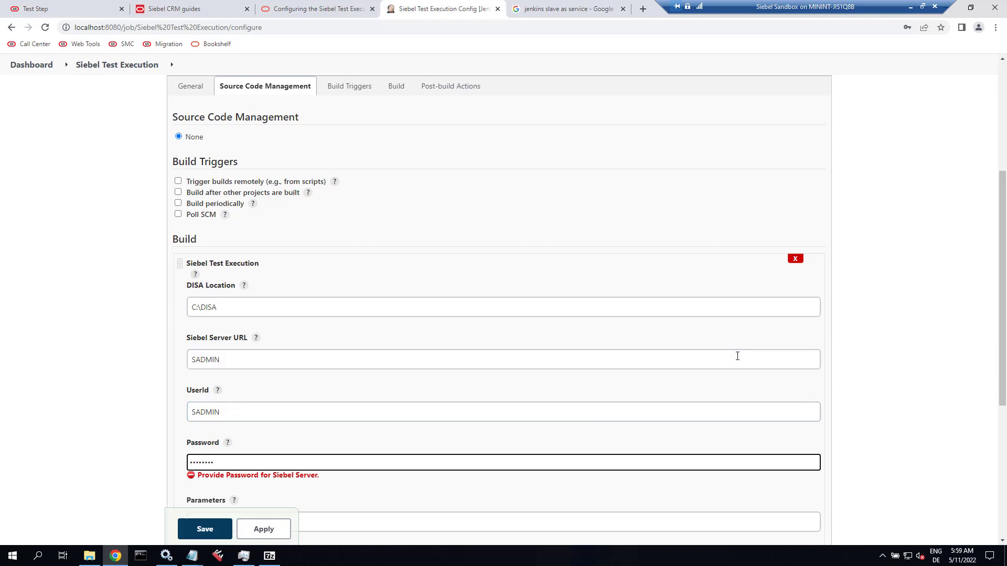
scroll(738, 356, down, 3)
scroll(299, 444, down, 1)
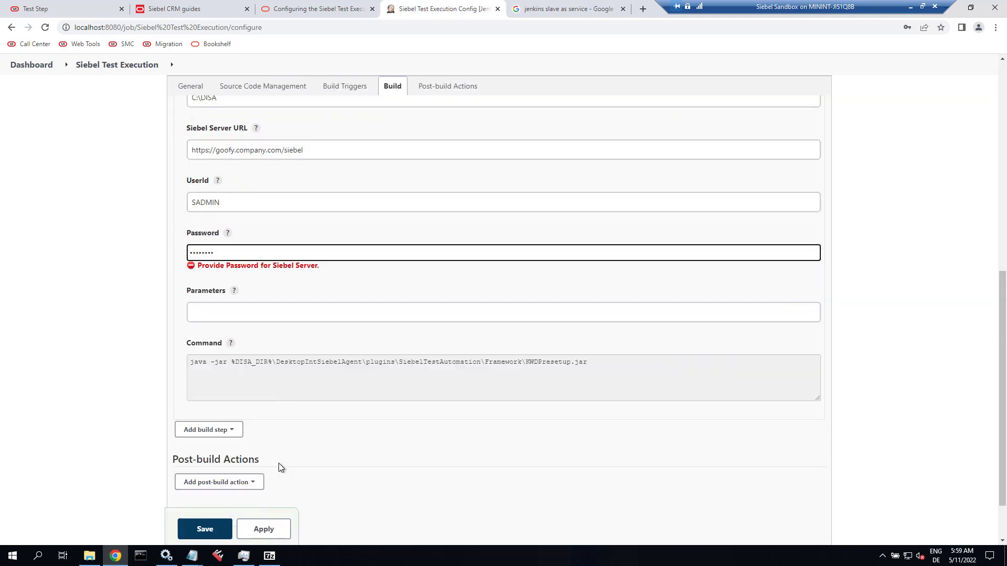
click(211, 531)
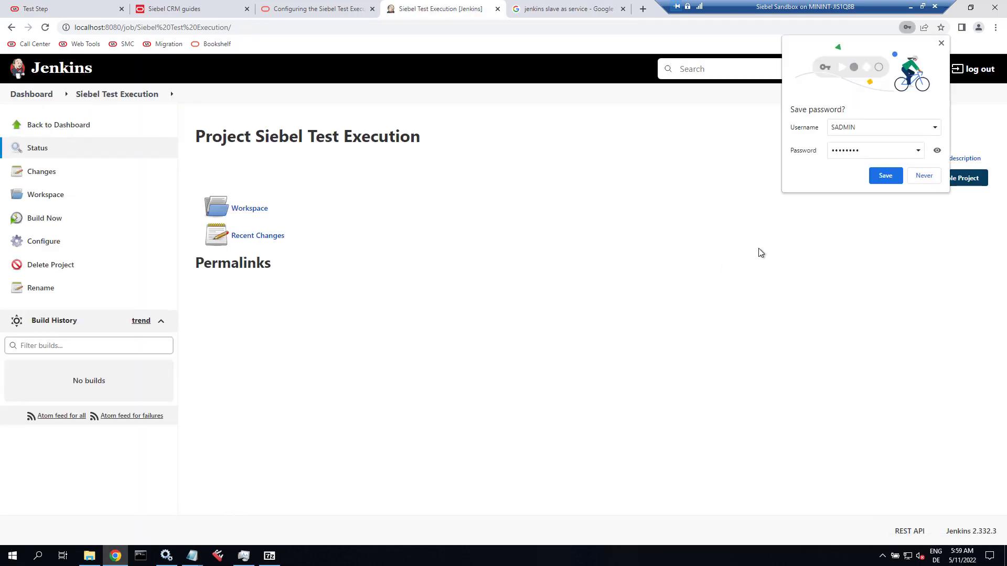
Decline Chrome's save-password prompt and open the Projects screen from the Siebel Site Map.
click(918, 176)
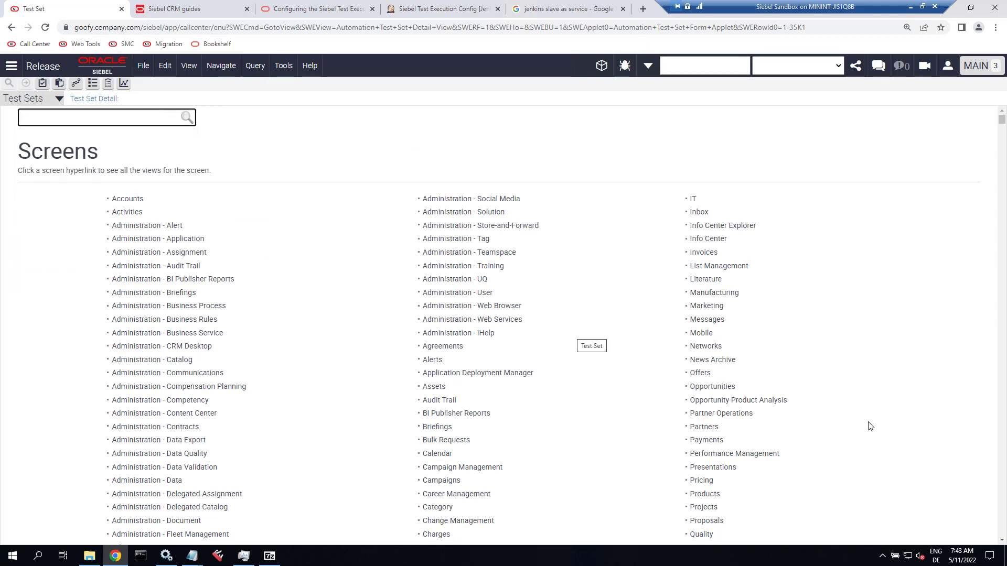
click(712, 508)
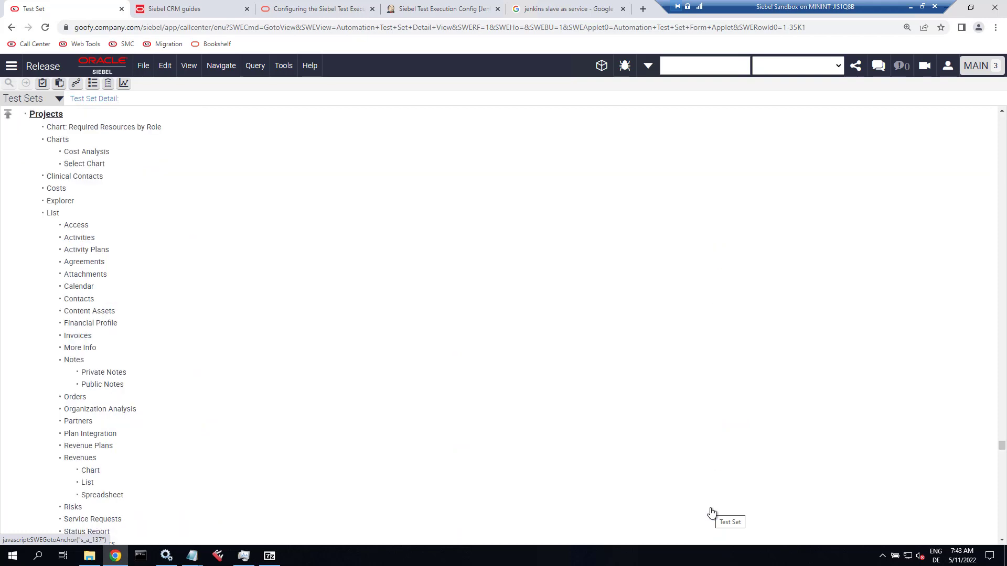
Open Projects and review the Test Automation Project's Active status.
click(51, 115)
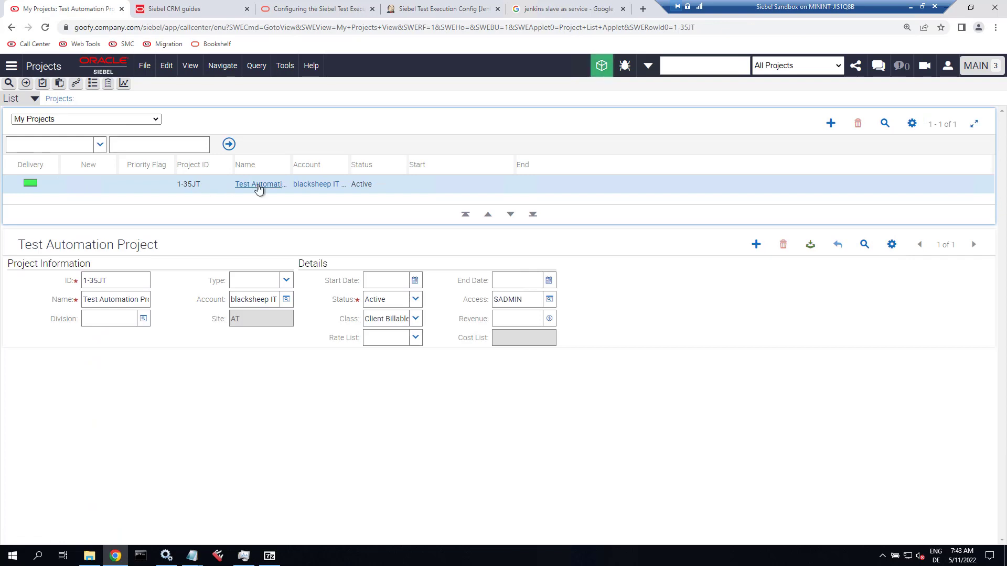
drag(290, 166, 407, 164)
click(509, 190)
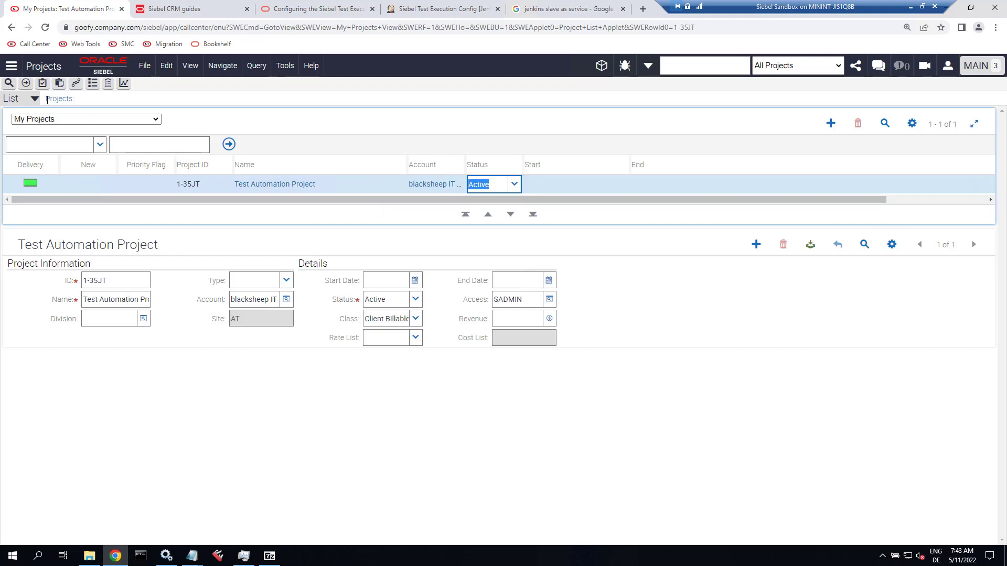
Search the Site Map for 'test plan admi' and open Test Plan Administration.
click(77, 84)
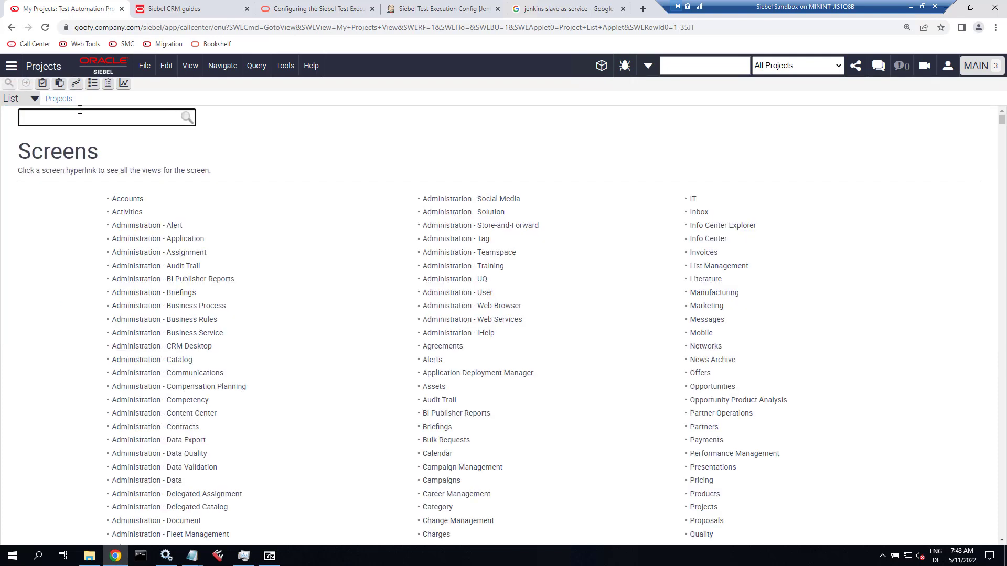
text(test p)
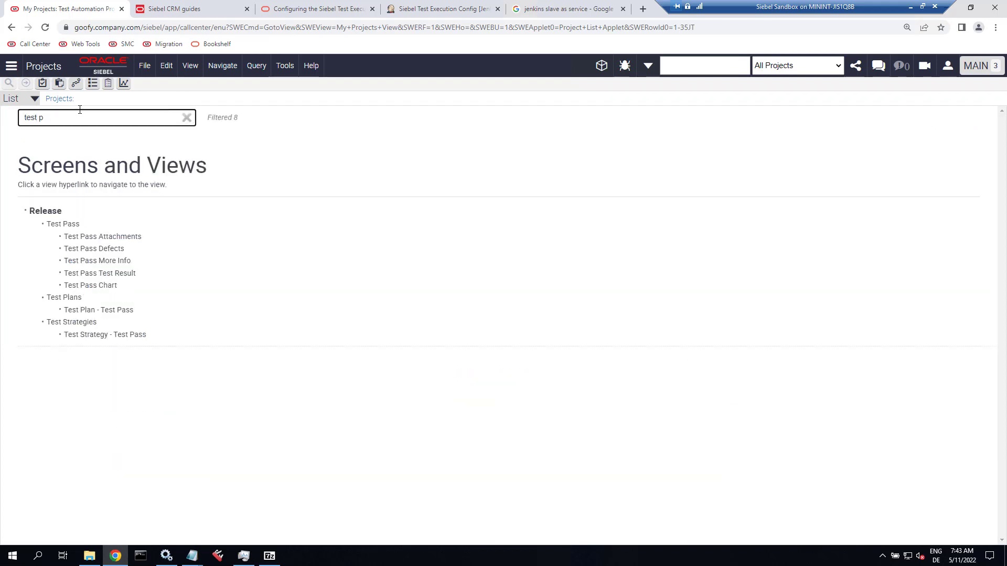
text(lan admin)
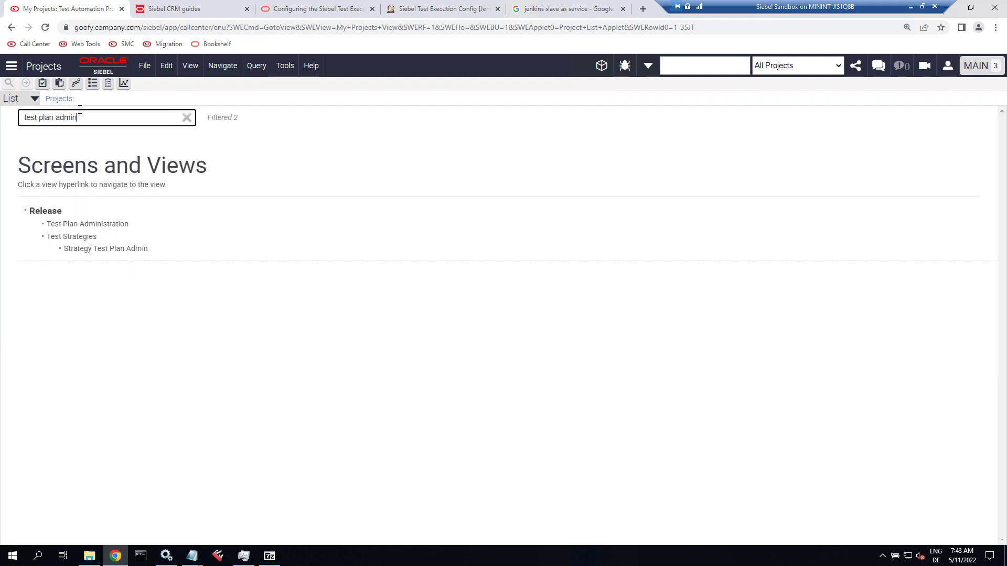
click(90, 226)
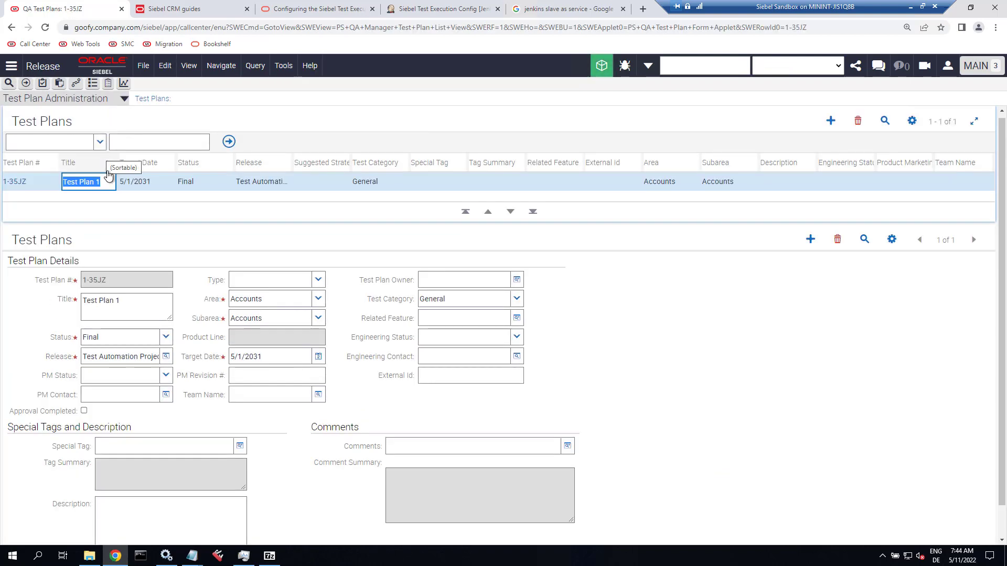
Review Test Plan 1's Status, Release, Area, Subarea and Target Date values.
key(Tab)
key(Tab)
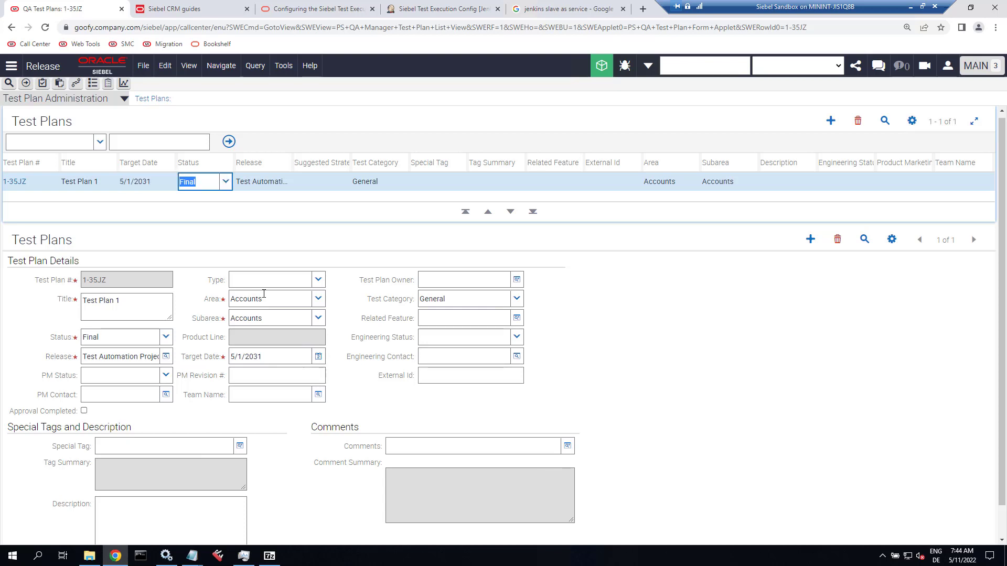
key(Tab)
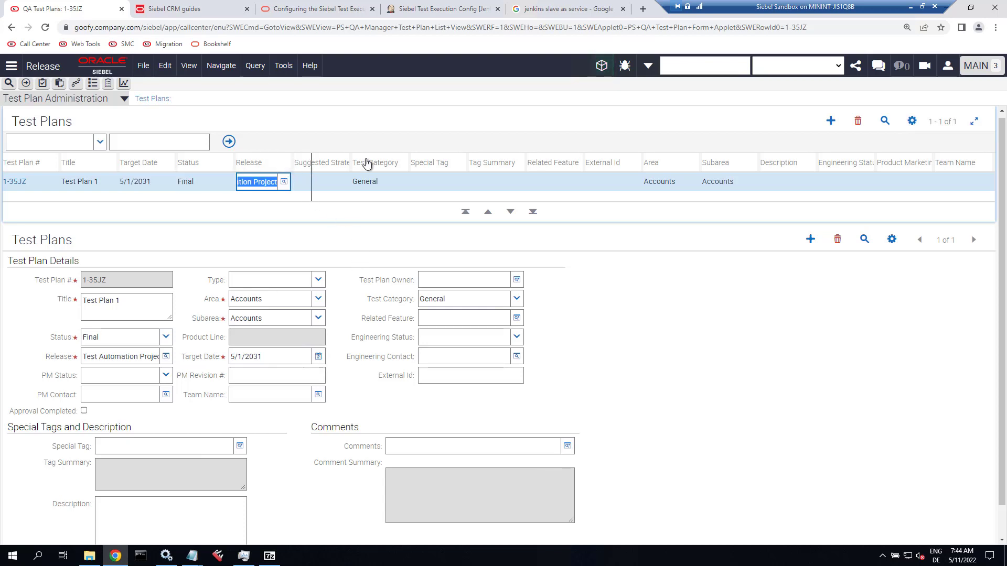
drag(387, 161, 388, 163)
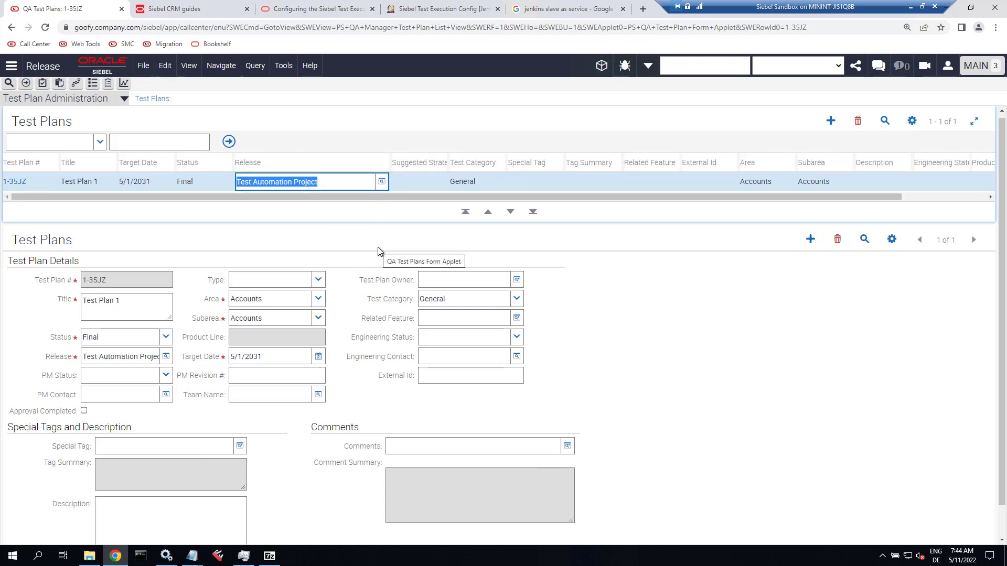
click(278, 301)
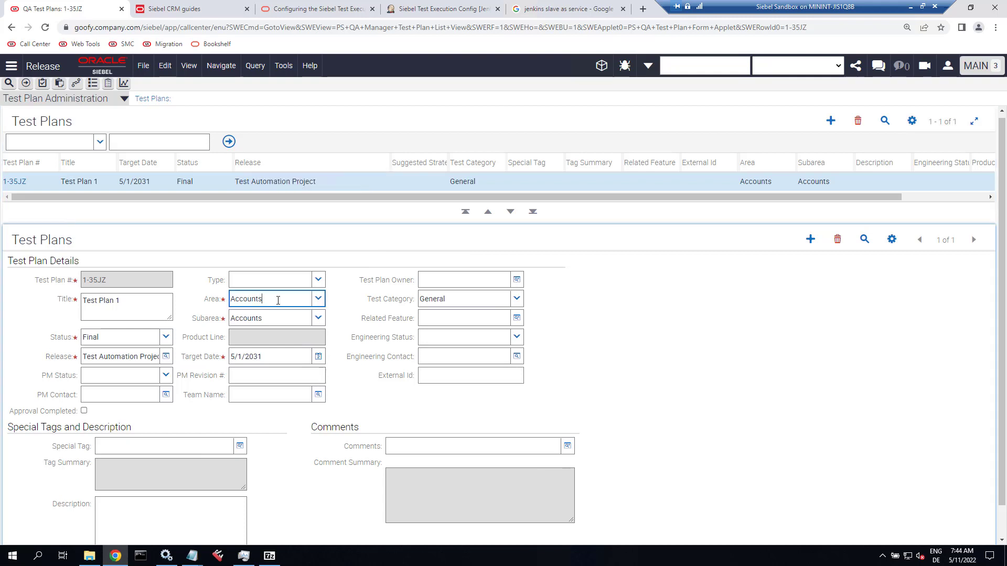
key(Tab)
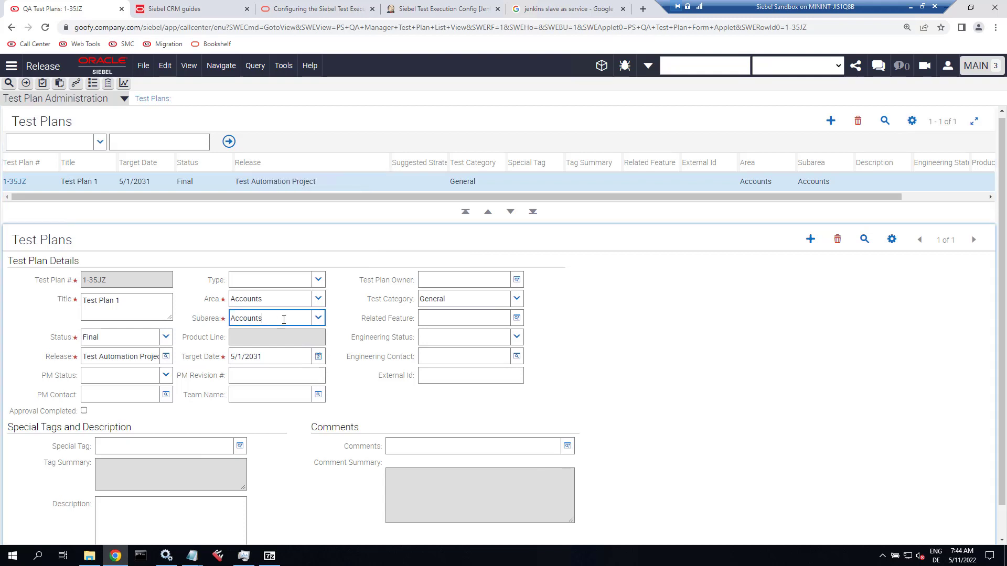
key(Tab)
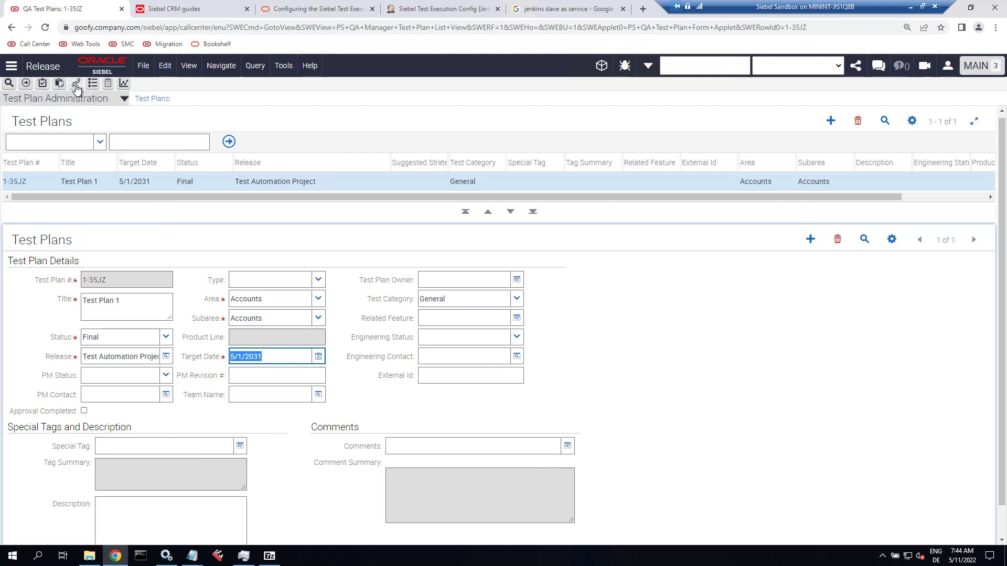
Check Test Script 1 in the Test Scripts view, then switch to the Test Sets view.
click(103, 102)
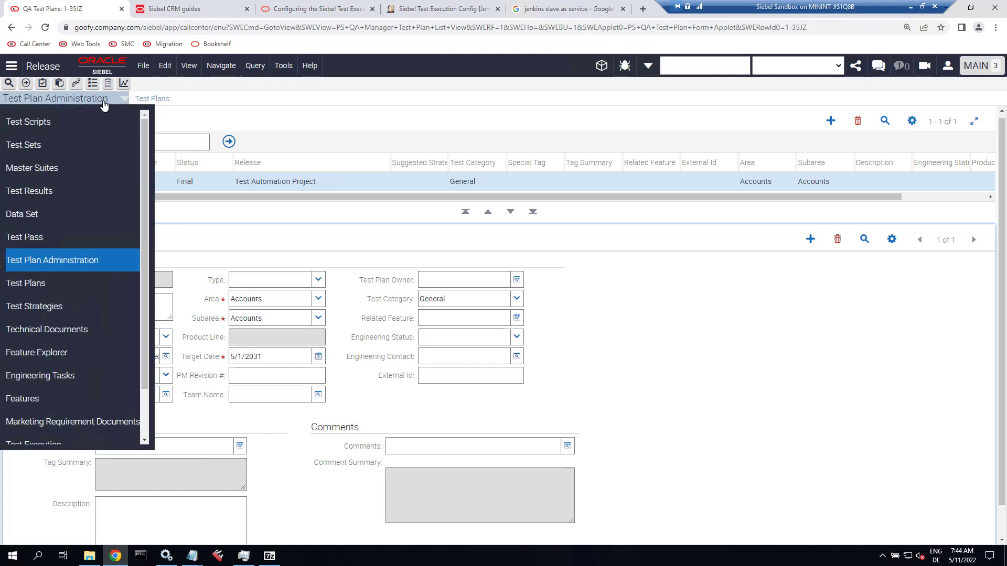
click(57, 122)
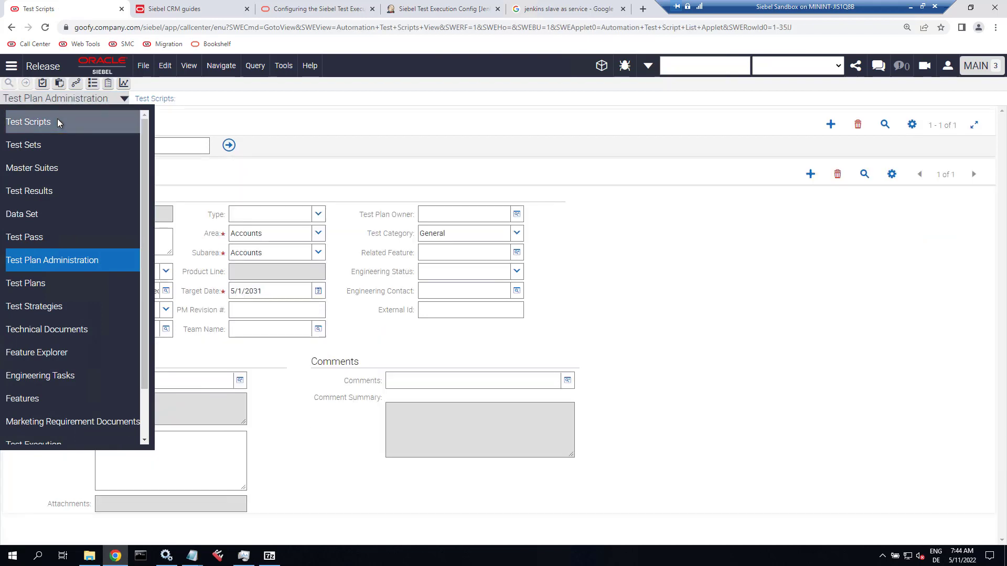
click(52, 186)
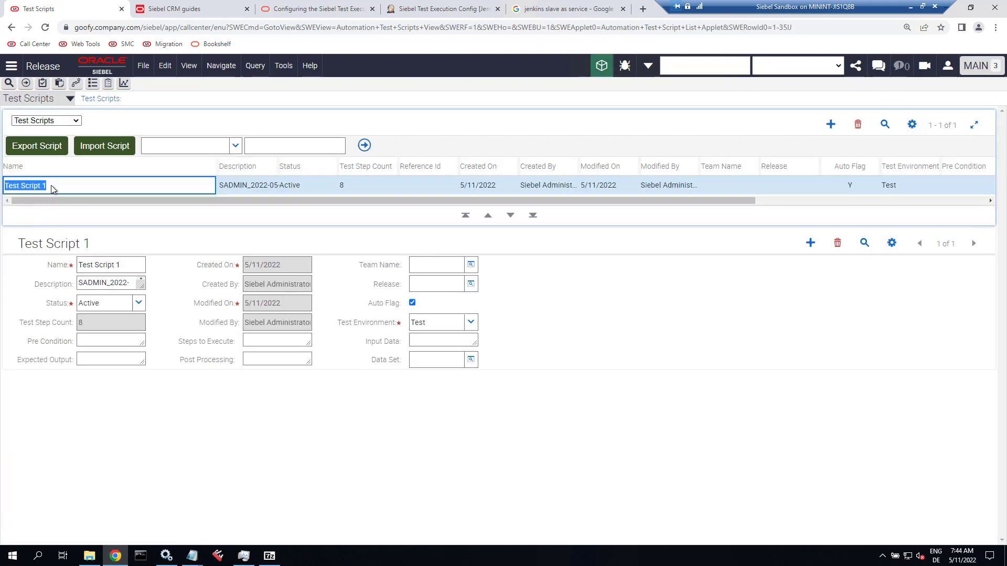
click(55, 100)
click(51, 147)
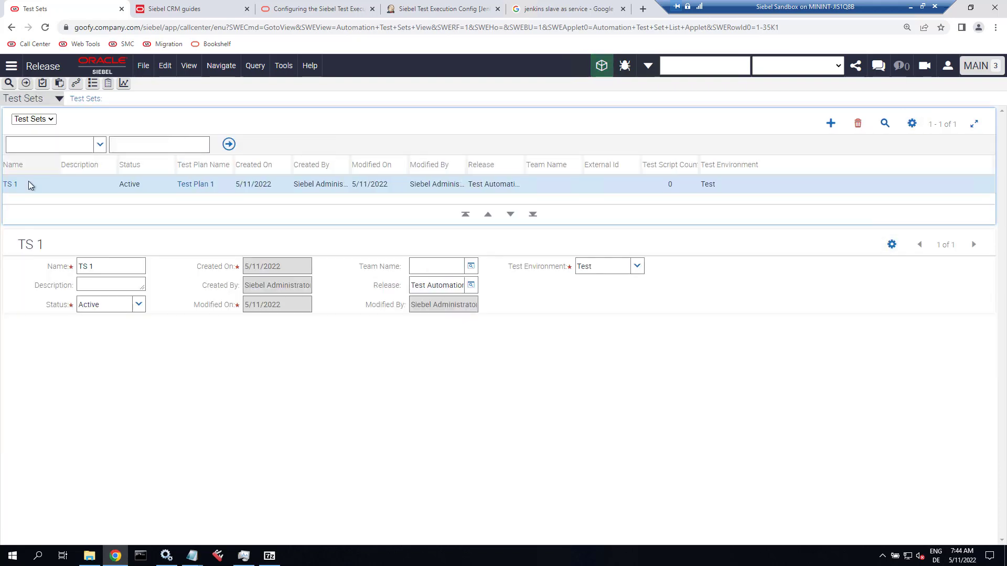
Review test set TS 1's status, linked test plan and full Release value.
click(28, 188)
key(Tab)
key(Tab)
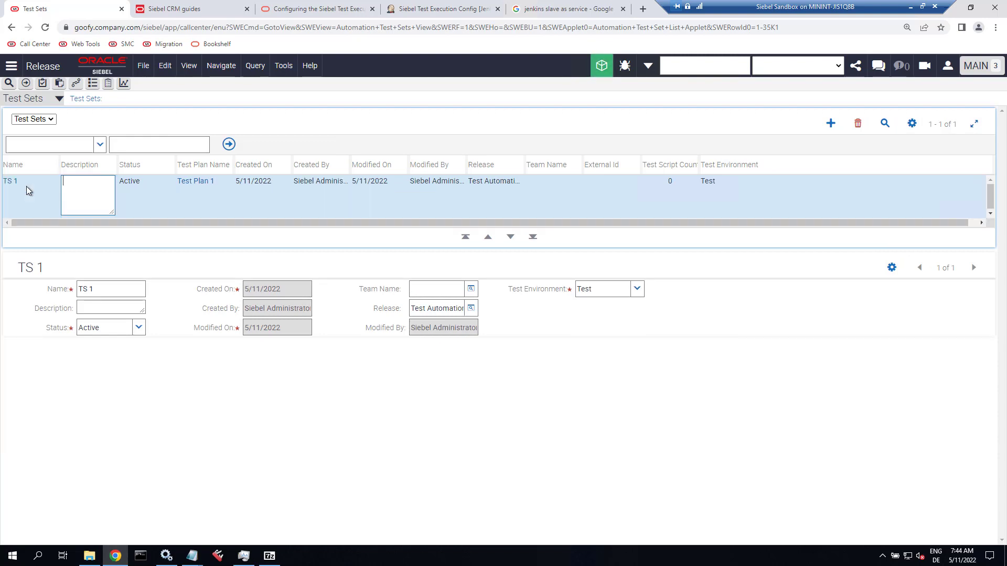
key(Tab)
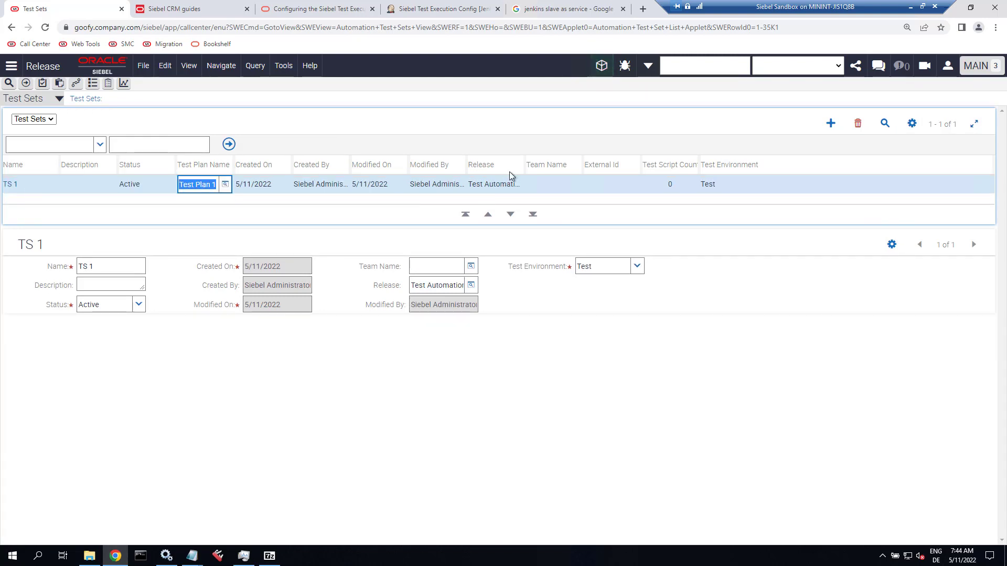
drag(525, 167, 641, 167)
click(582, 189)
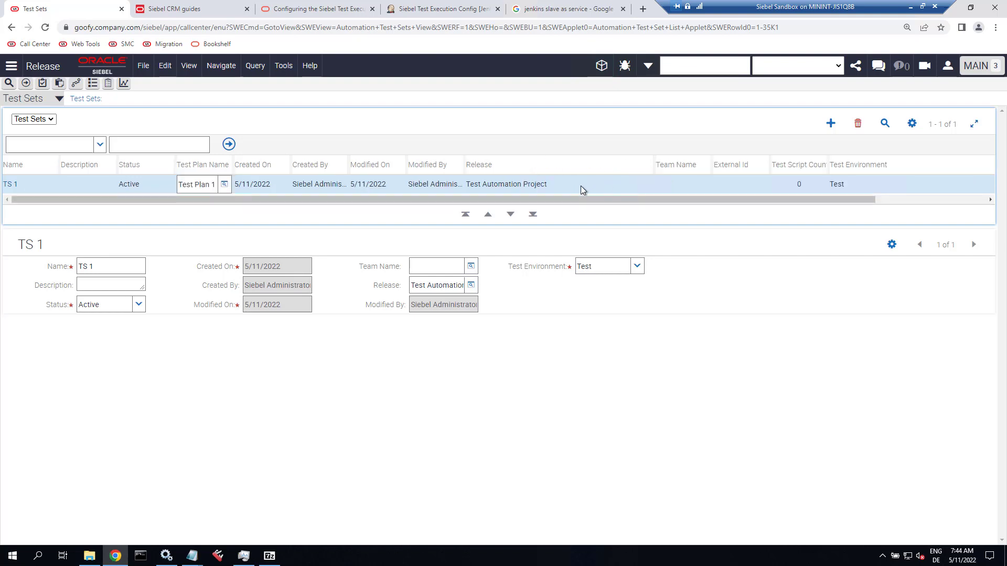
Add Test Script 1 to test set TS 1 through the Add Test Scripts picker.
click(8, 185)
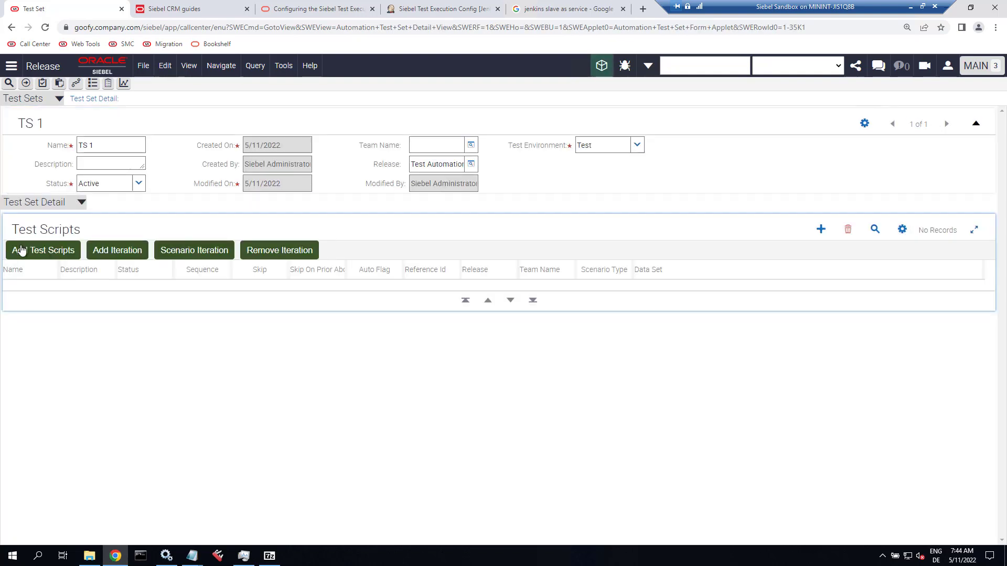
click(22, 250)
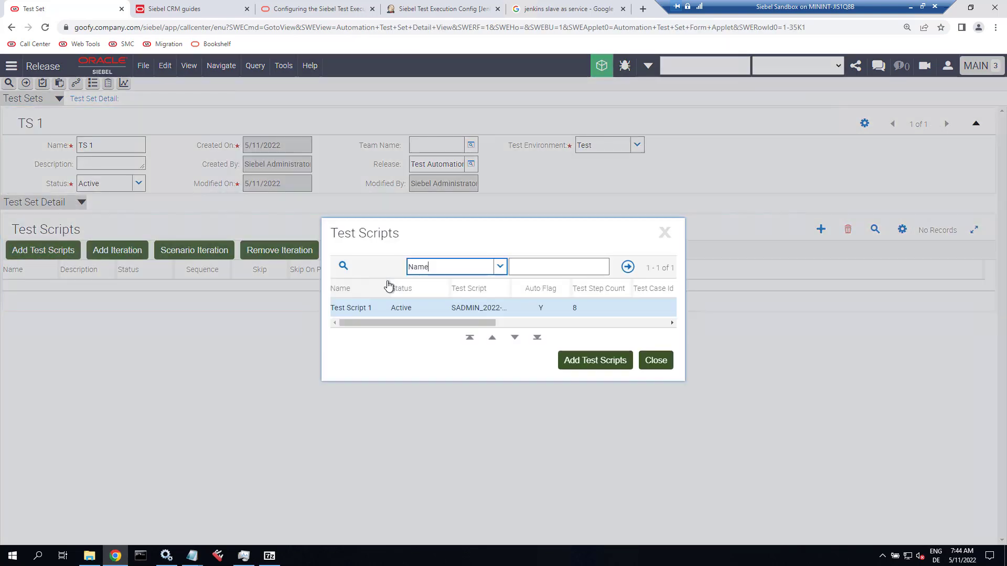
click(602, 369)
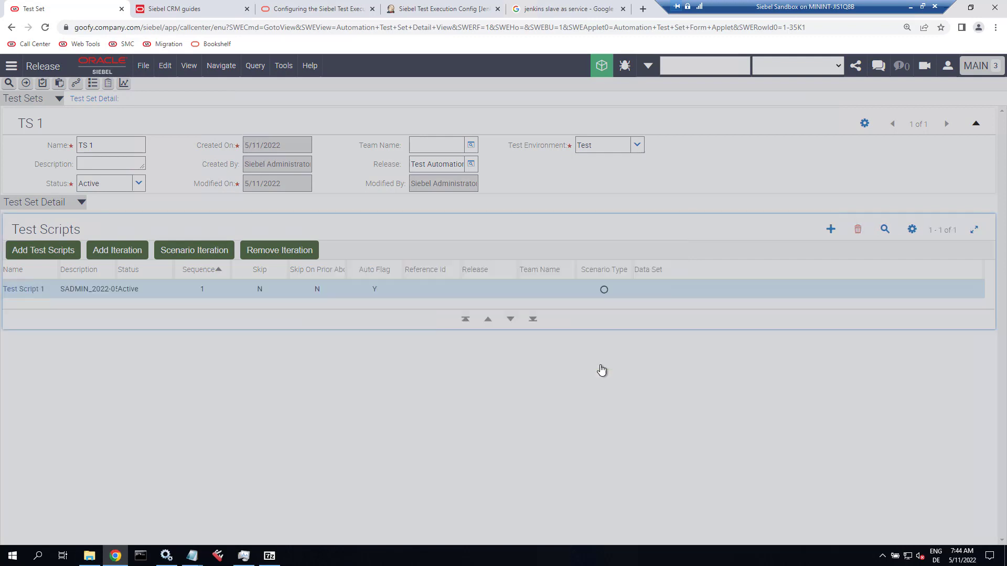
click(651, 365)
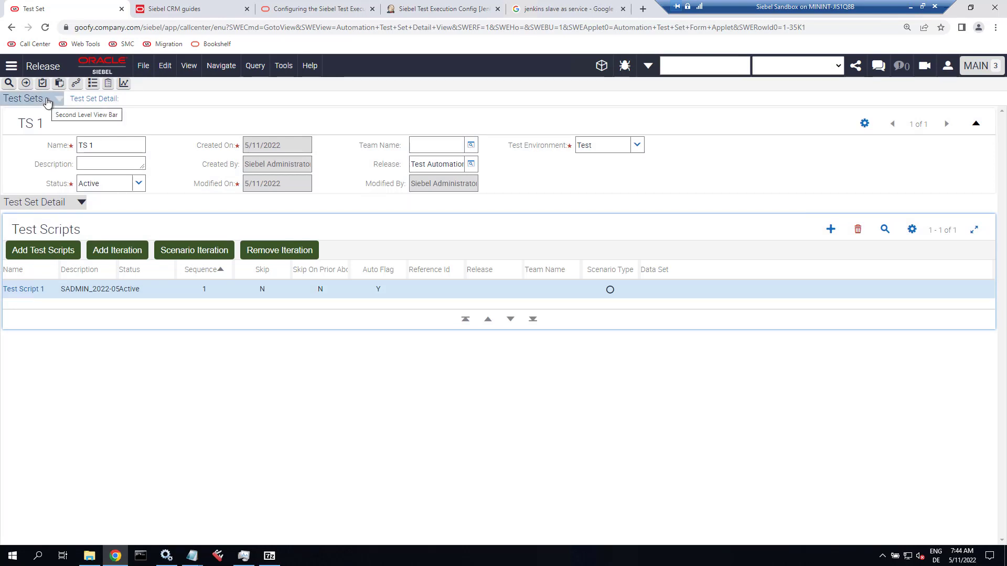
click(47, 102)
Create a new master suite named MS 1 with Active status.
click(45, 176)
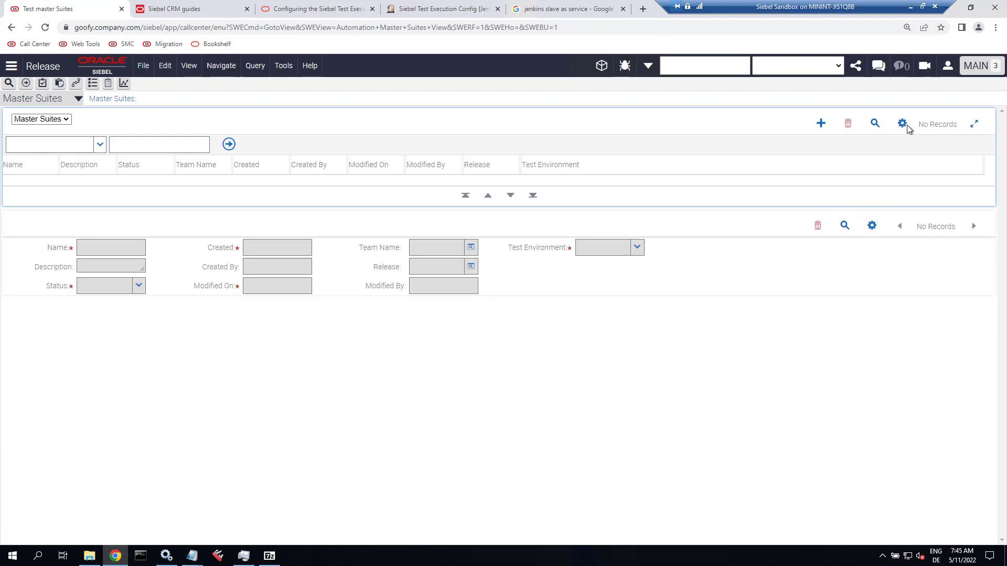
click(824, 130)
text(MS 1)
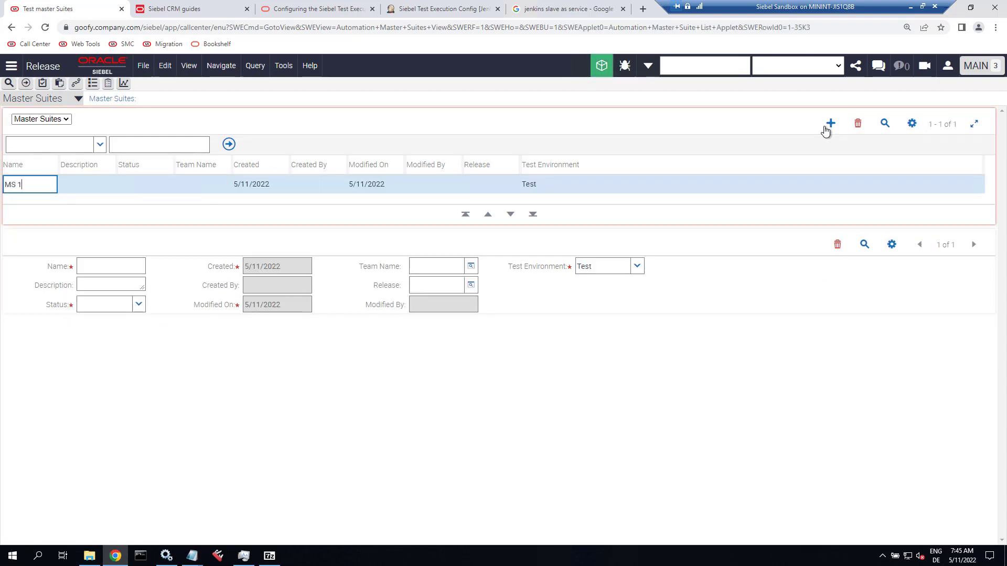
key(Tab)
key(Tab)
text(Ac)
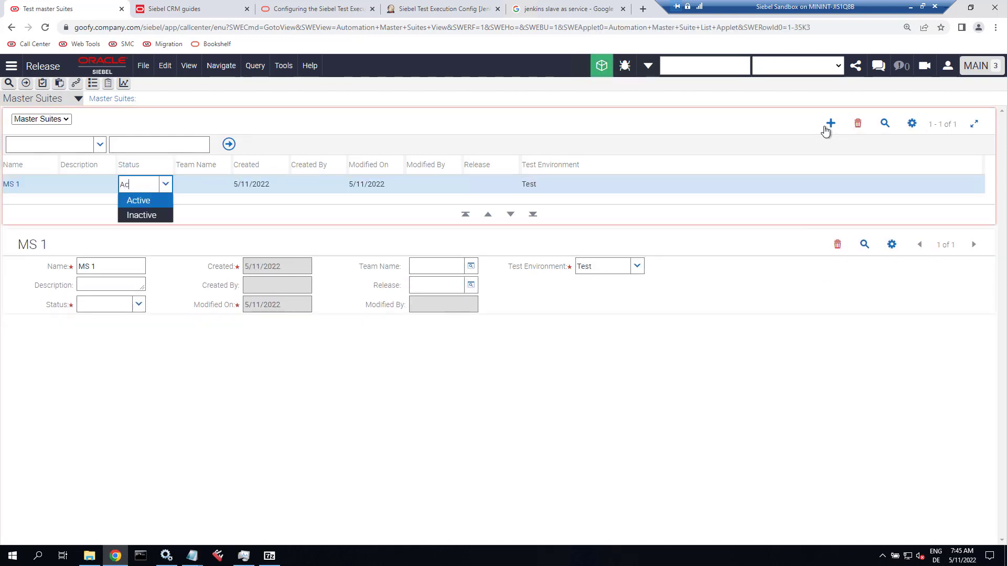
key(Tab)
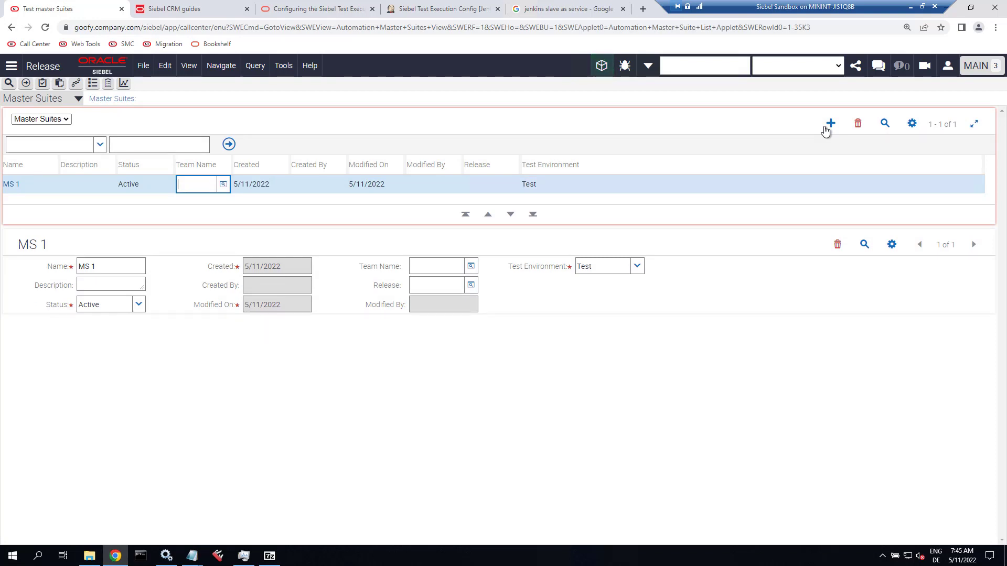
Set MS 1's release to Test Automation Project.
click(493, 184)
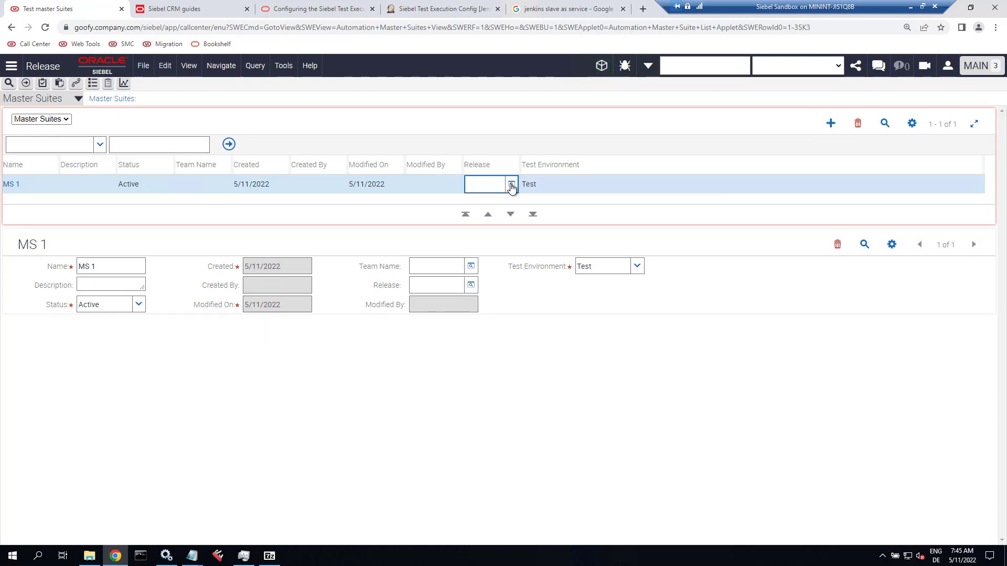
click(511, 185)
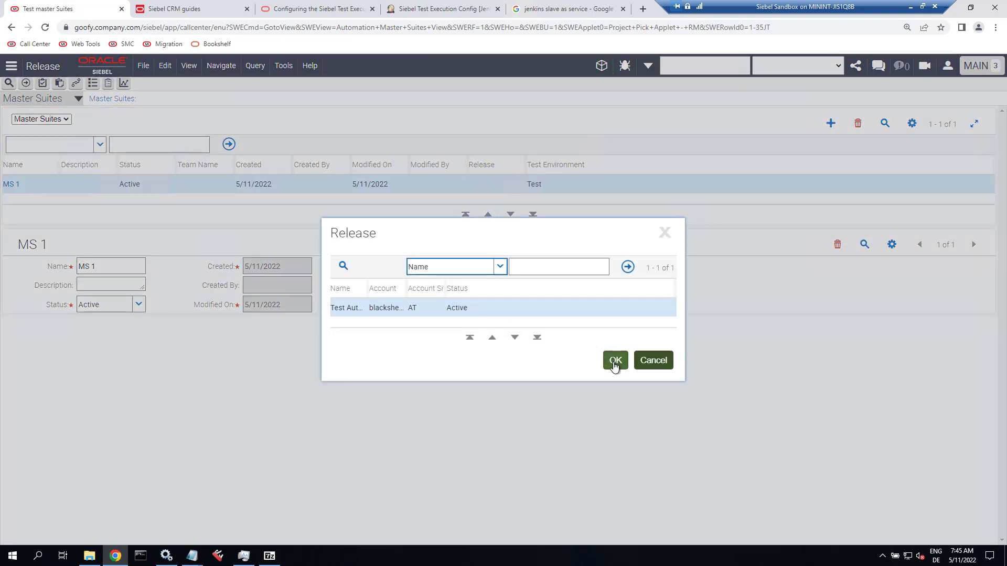
click(615, 361)
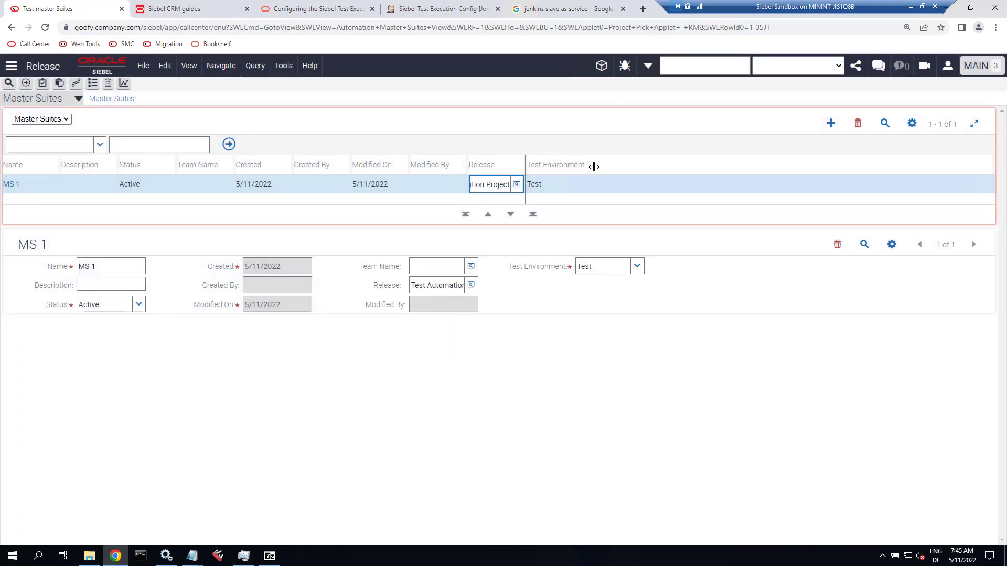
drag(594, 166, 641, 166)
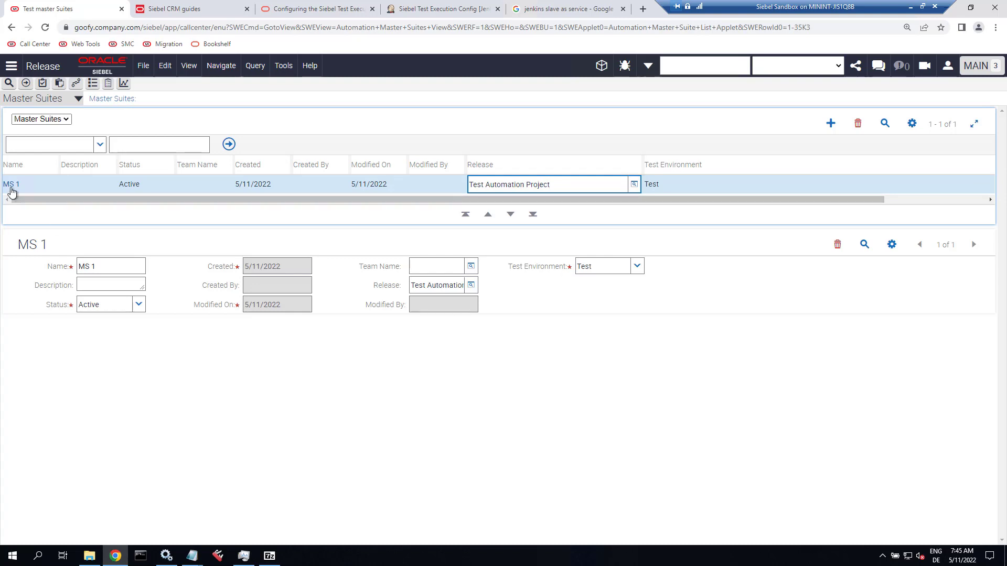
Add test set TS 1 to master suite MS 1.
click(11, 184)
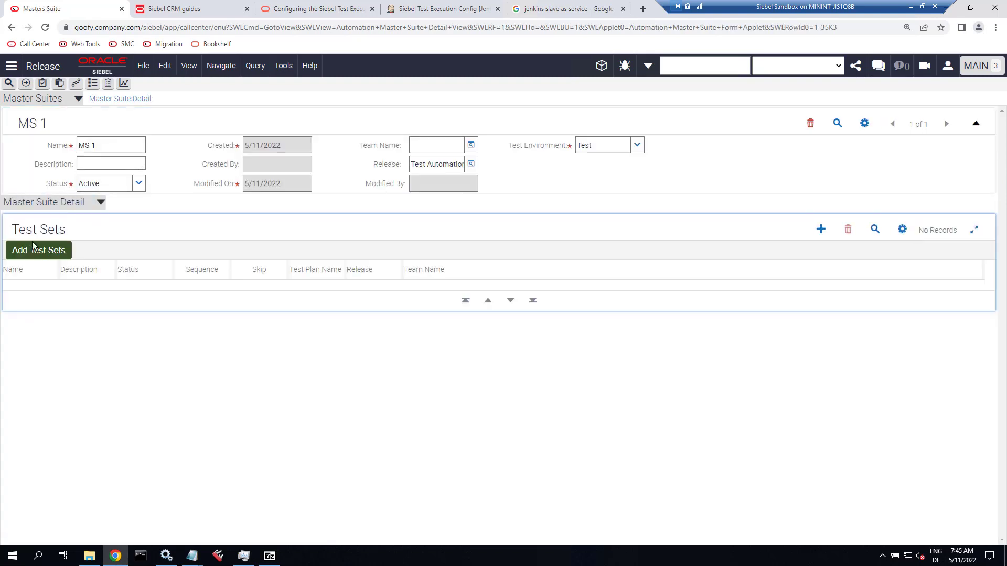
click(40, 253)
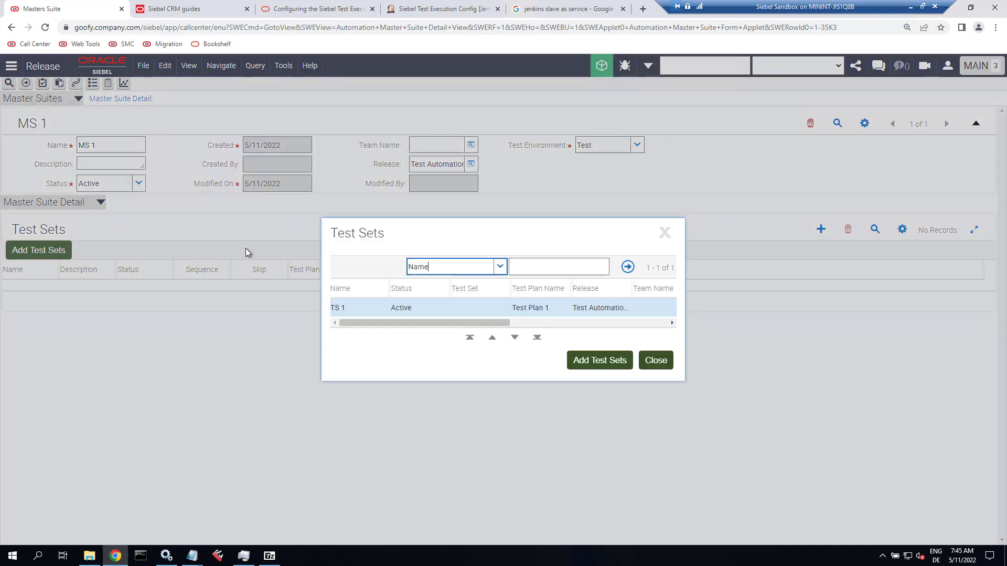
click(601, 361)
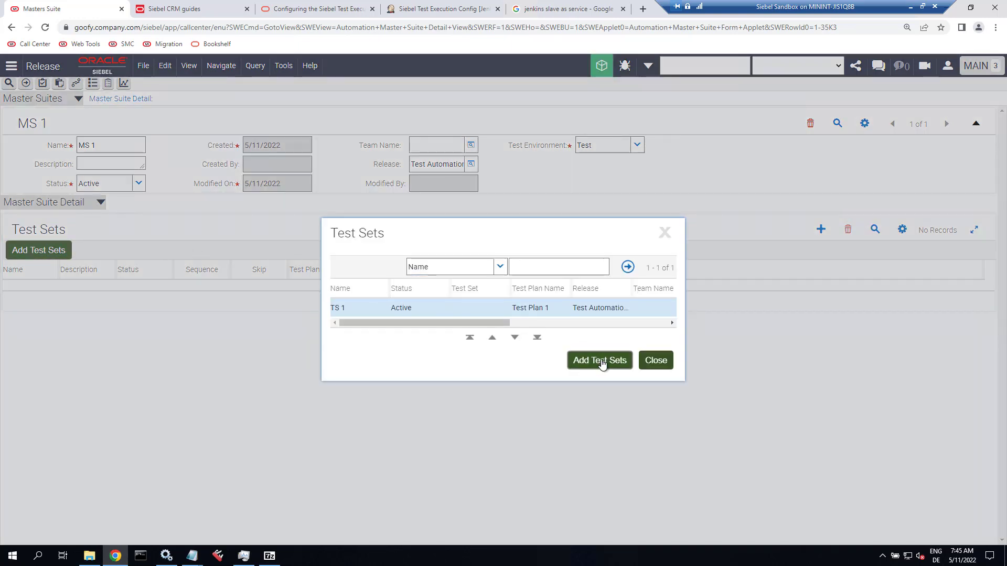
click(658, 362)
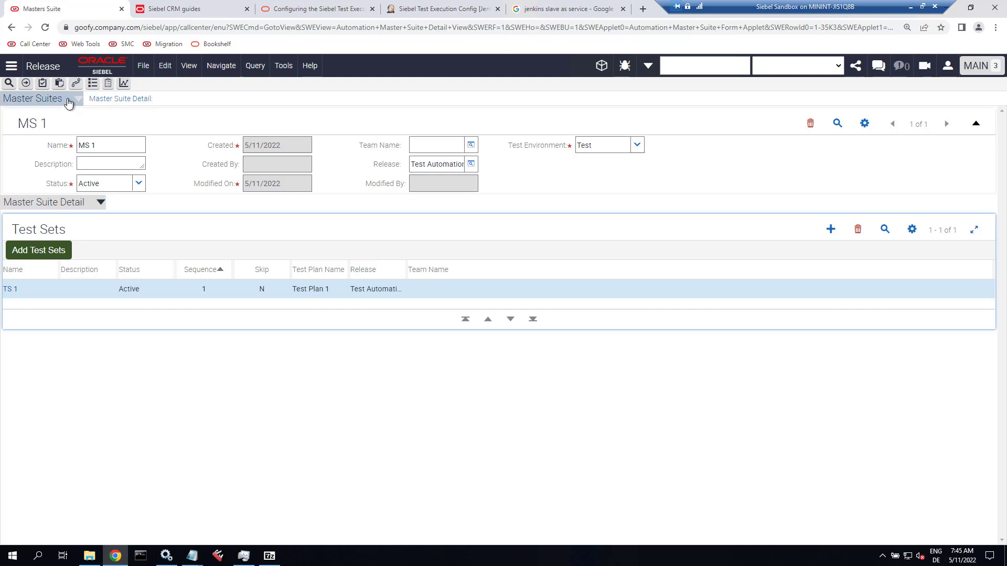
click(68, 103)
Start a new test execution record in Test Execution with MS 1 as master suite.
scroll(67, 283, down, 1)
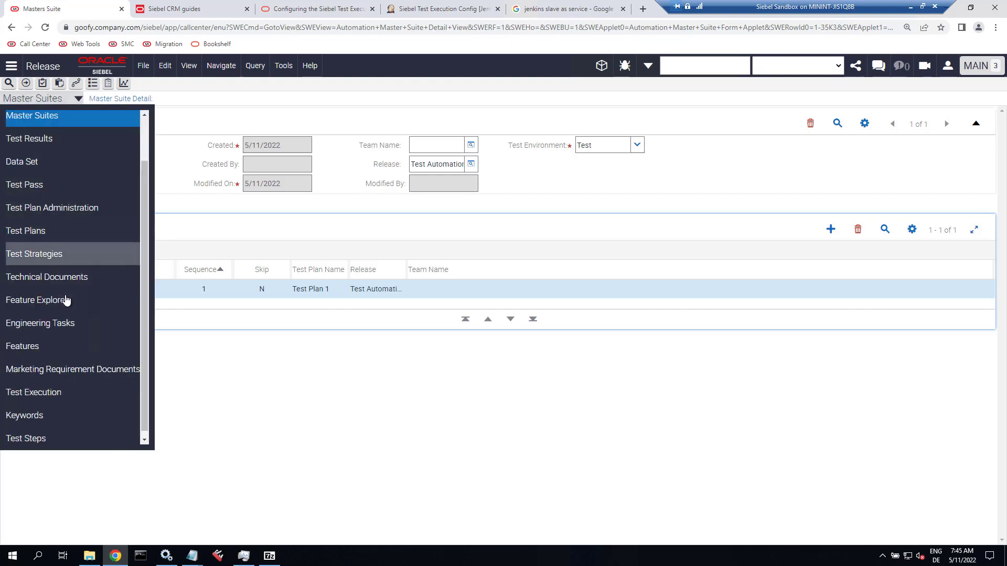
click(47, 387)
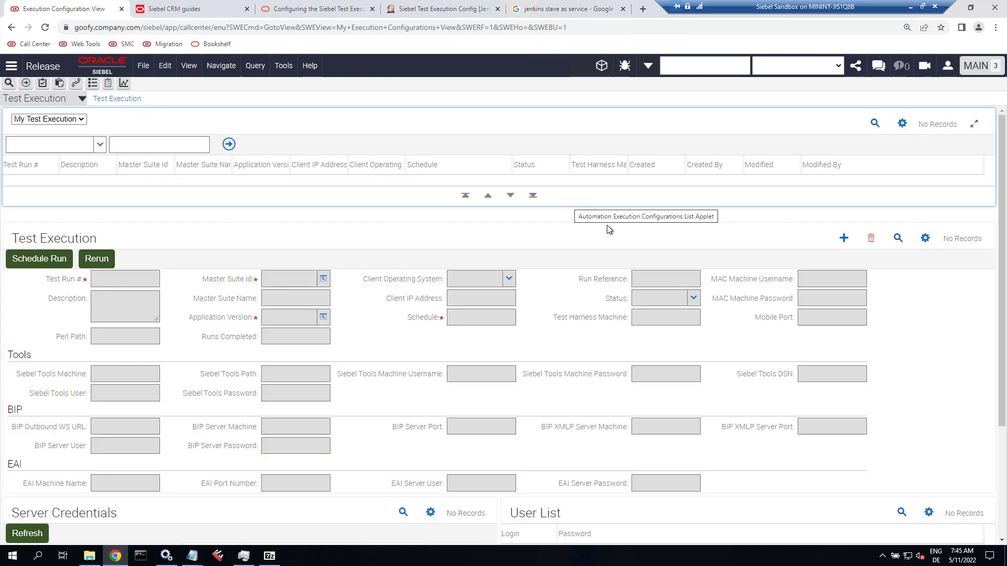
click(841, 240)
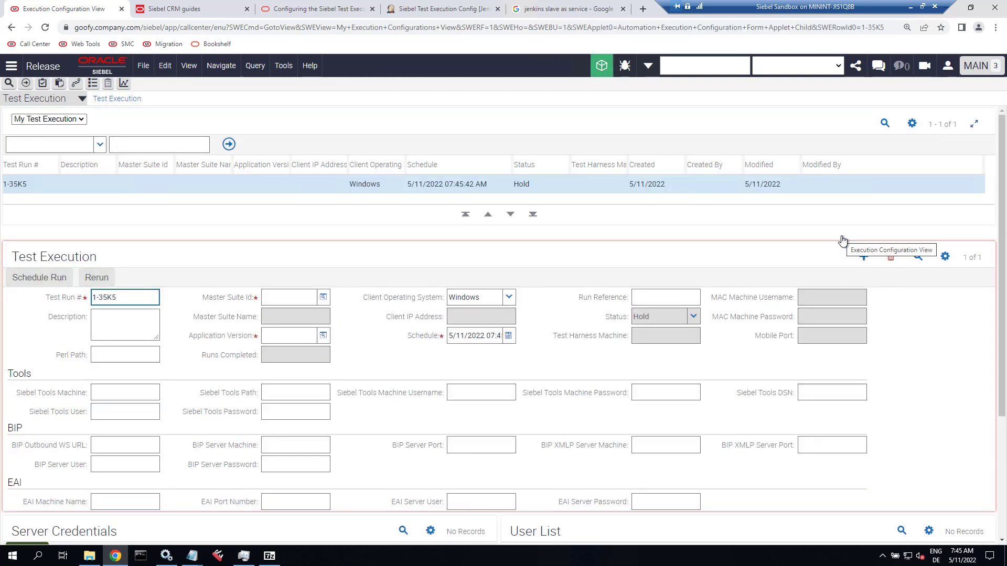
click(323, 298)
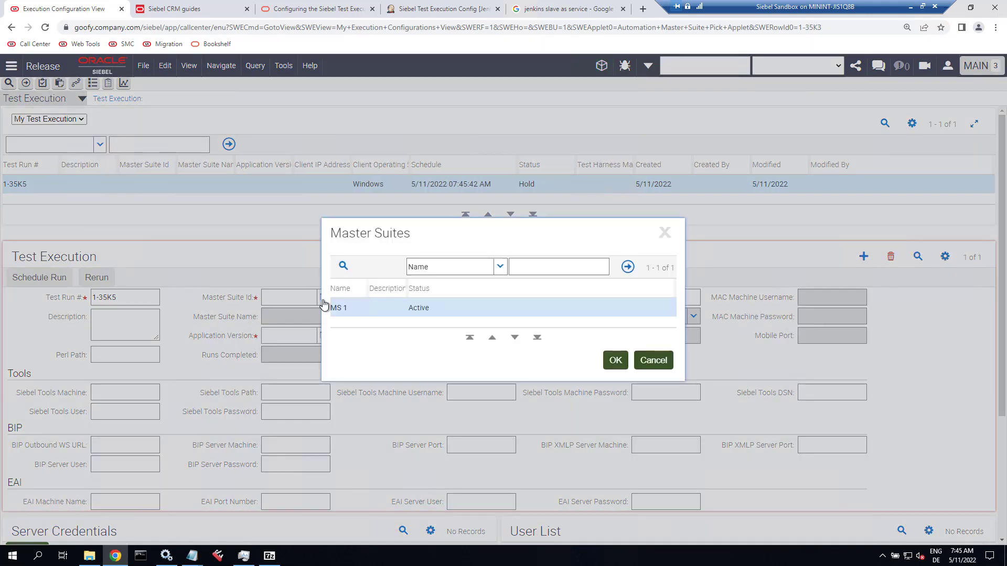
click(614, 362)
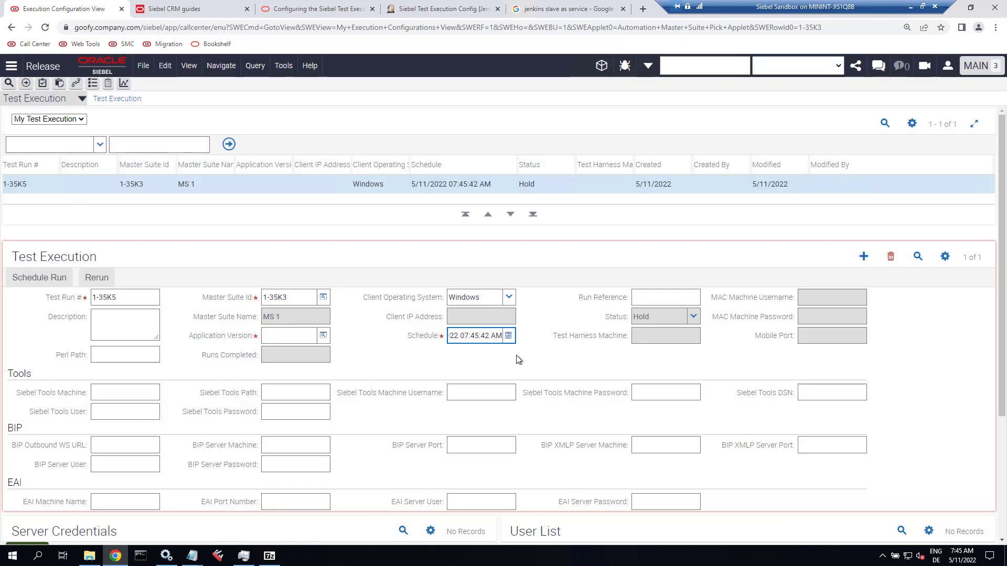
Undo the record since no application version exists, and search the site map for 'quality'.
click(323, 338)
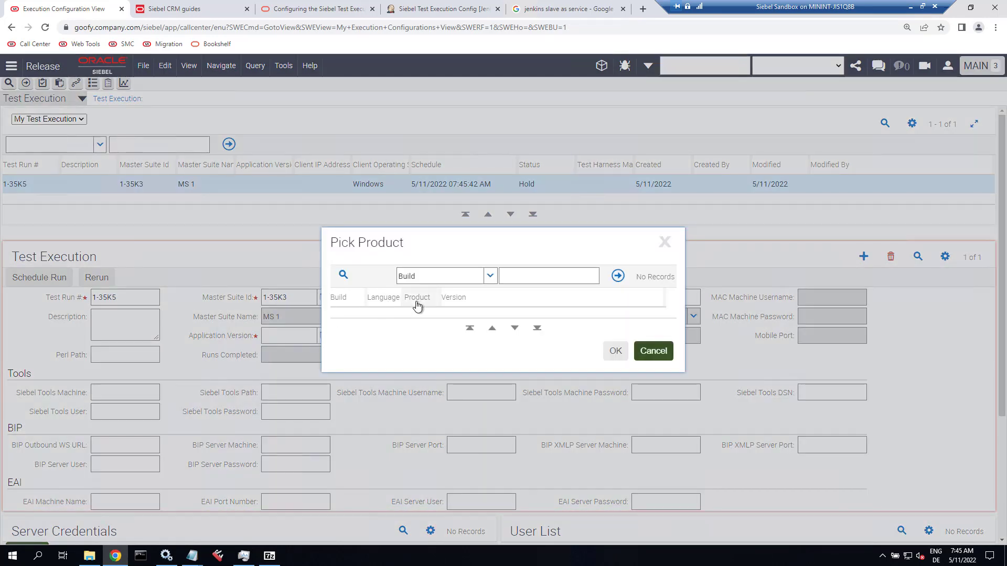
click(660, 354)
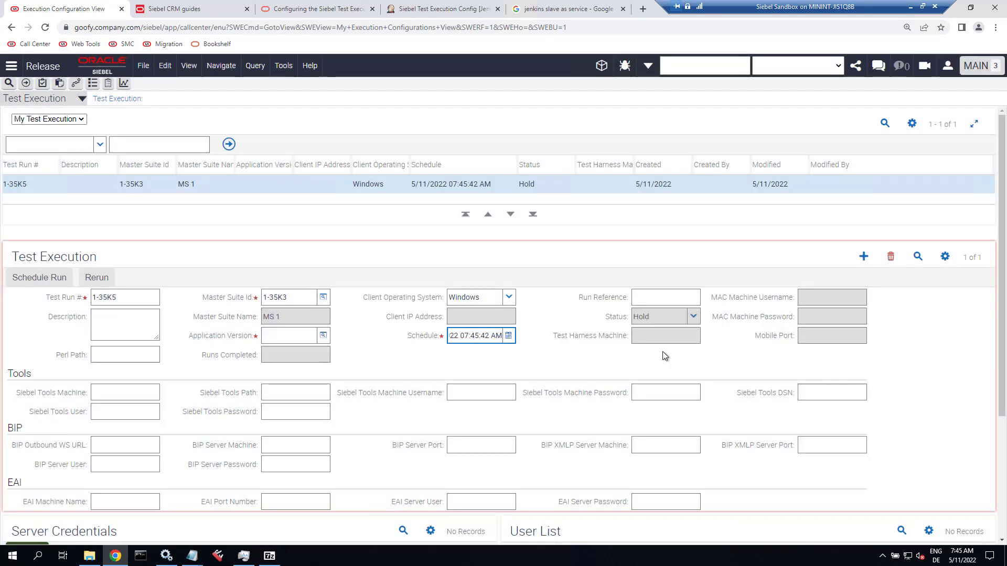
click(945, 256)
click(929, 276)
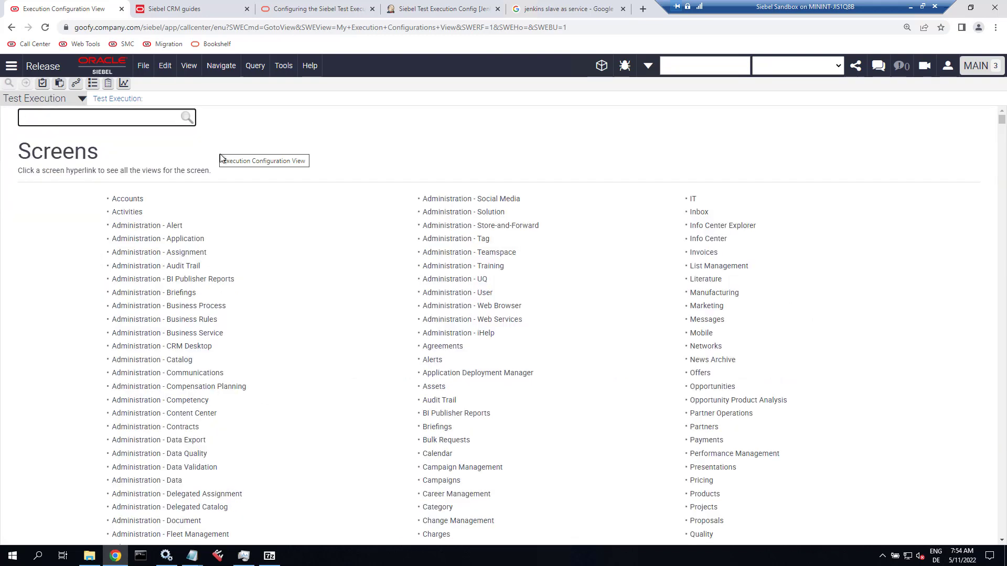
text(quality)
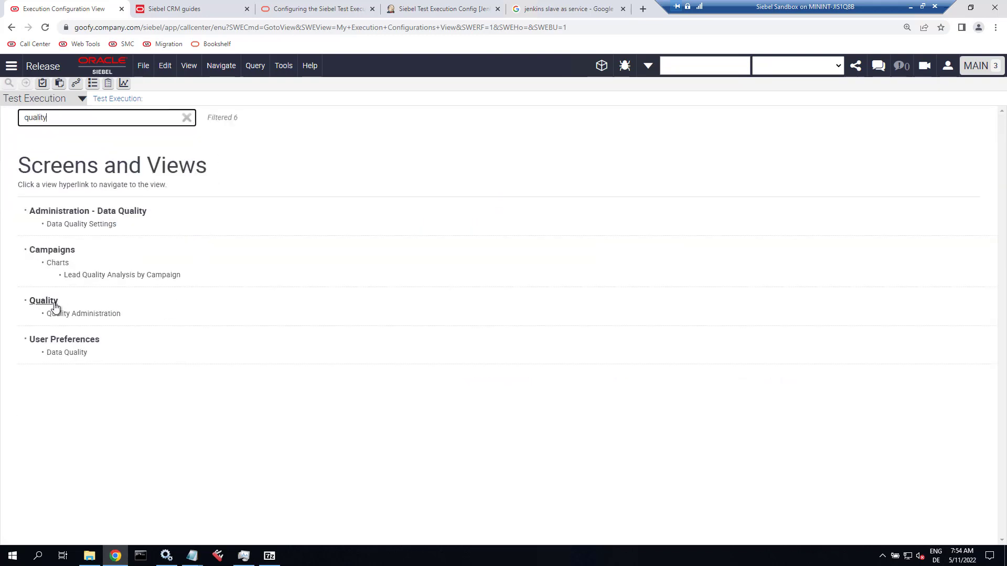
In Release Product Administration, add TA Product with version 1, build 1, ENU, as target version.
click(53, 303)
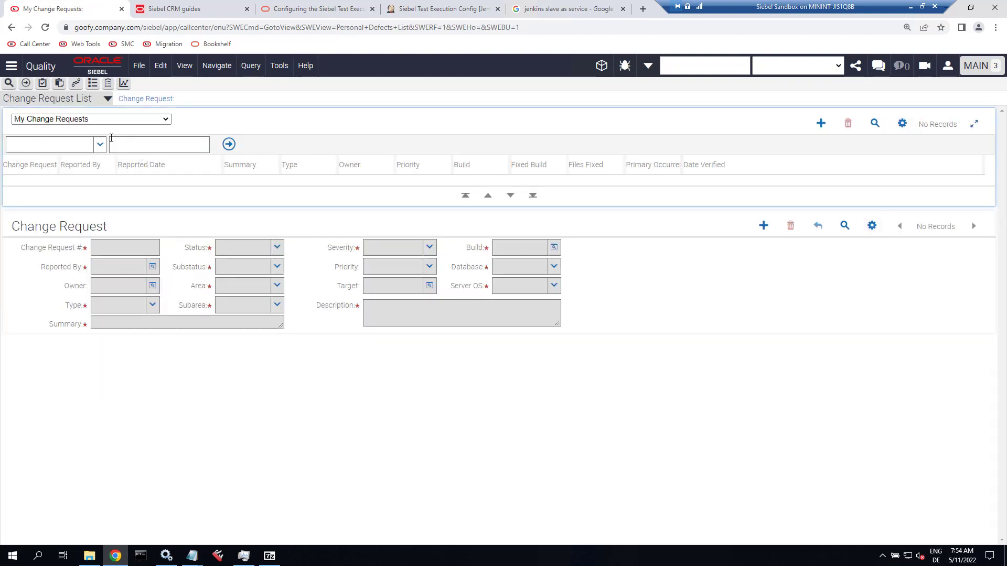
click(84, 106)
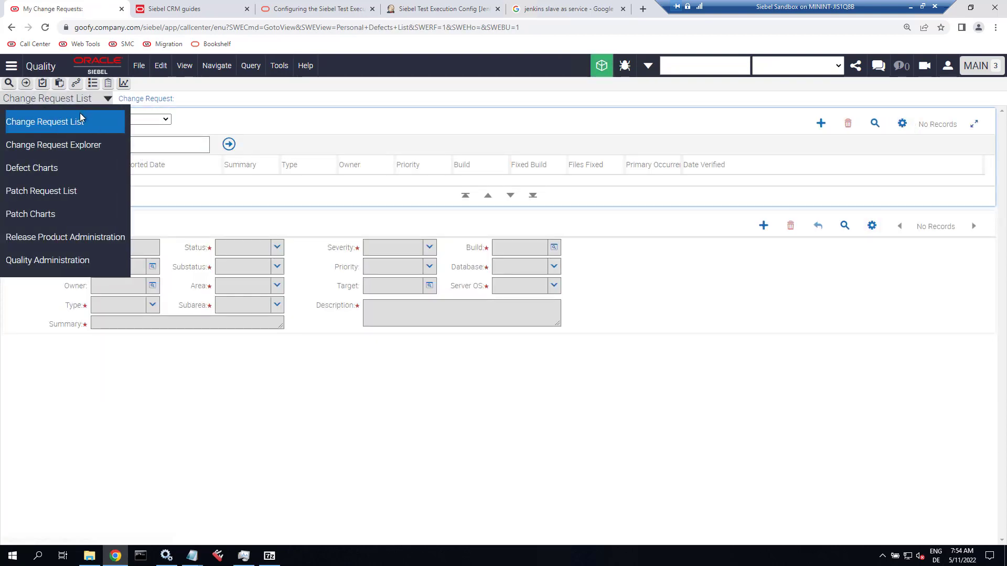
click(81, 237)
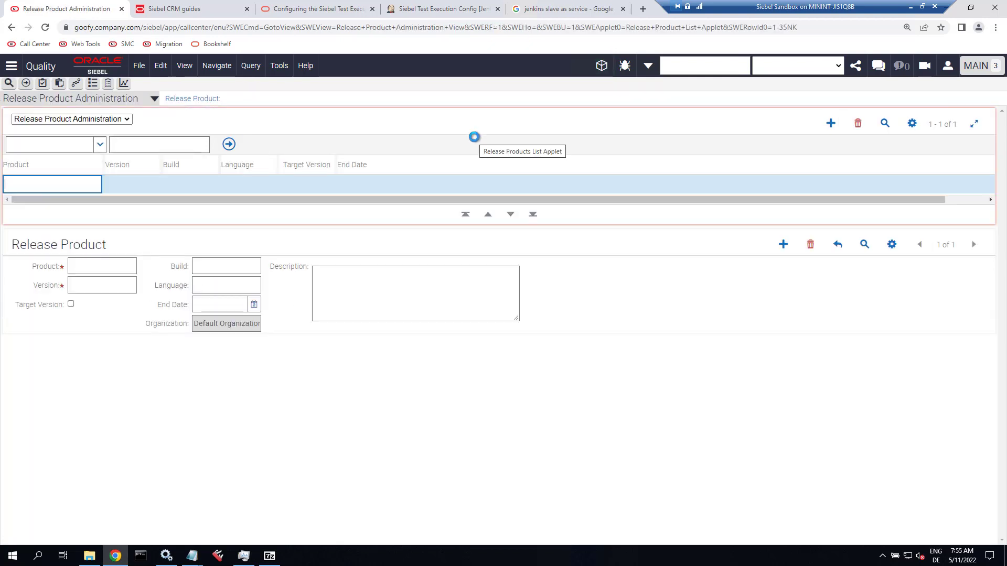
text(TA Product)
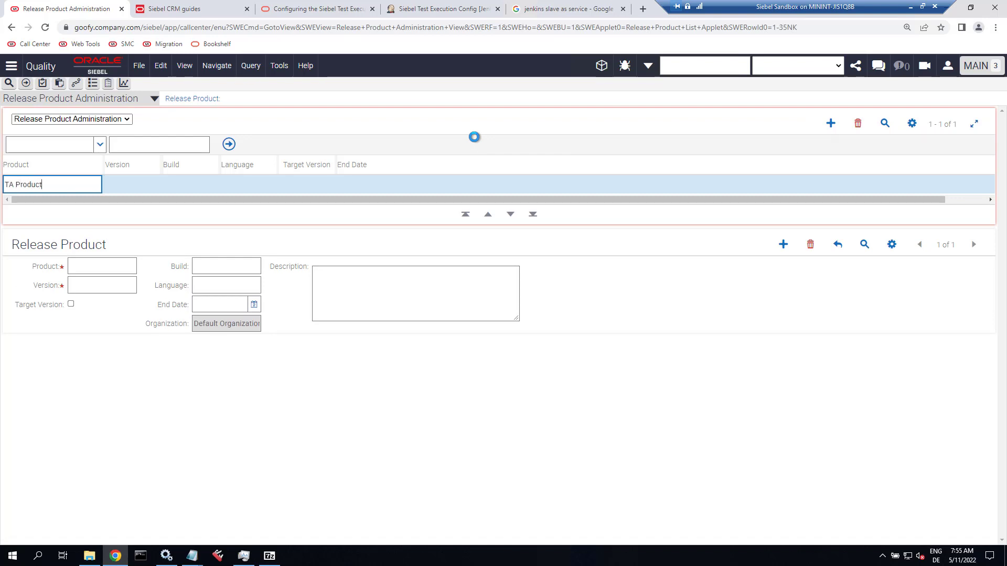
key(Tab)
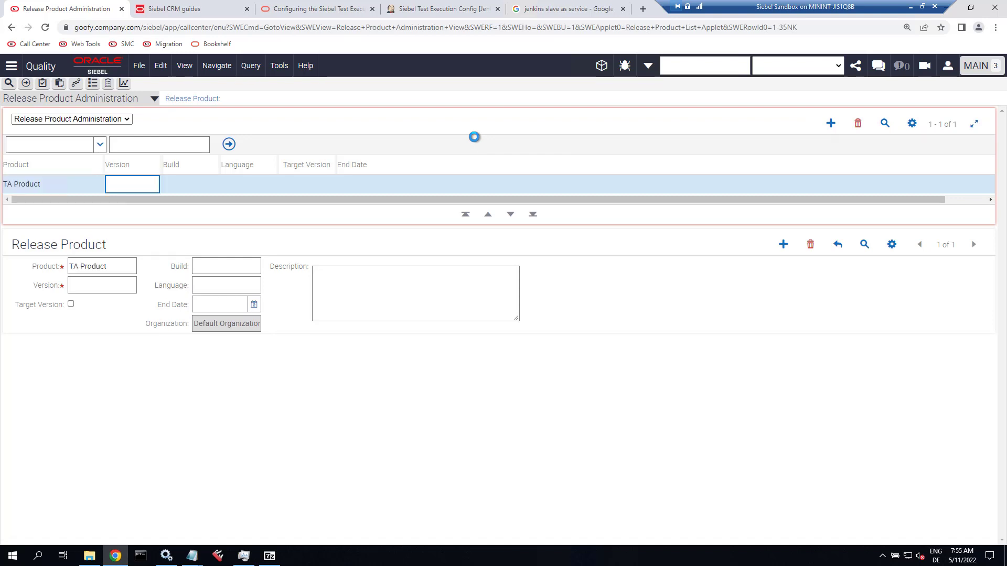
key(Tab)
text(1)
key(Tab)
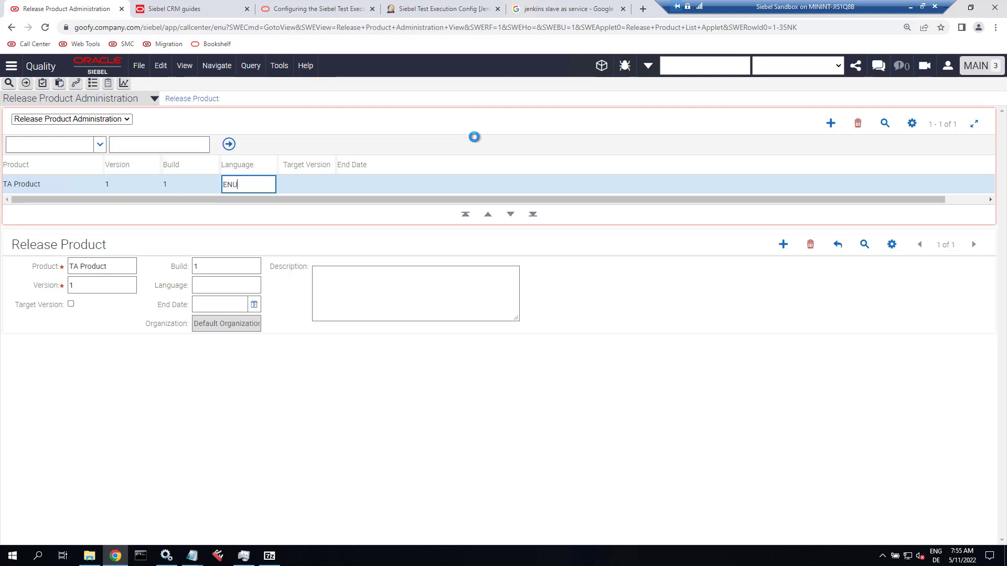
key(Tab)
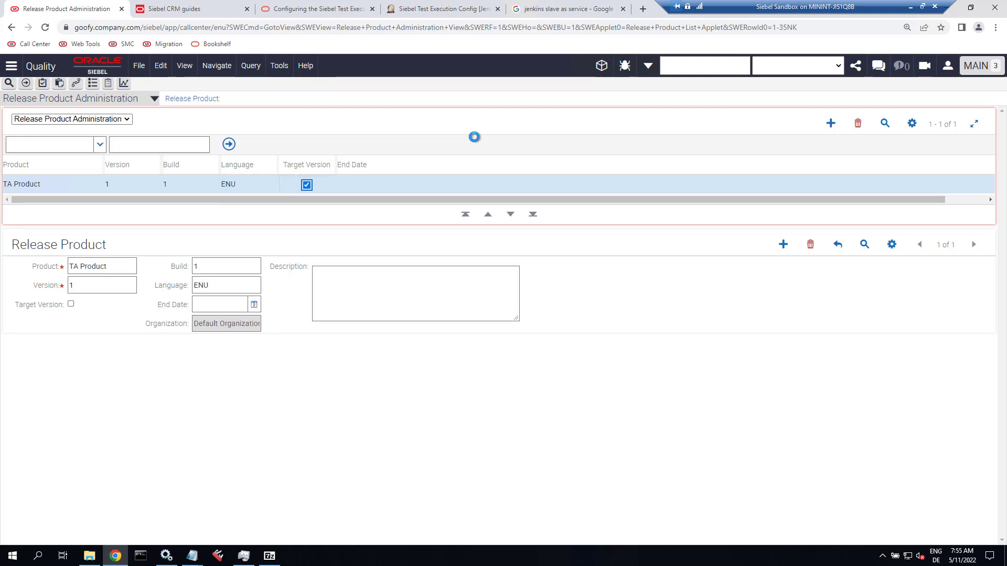
key(Tab)
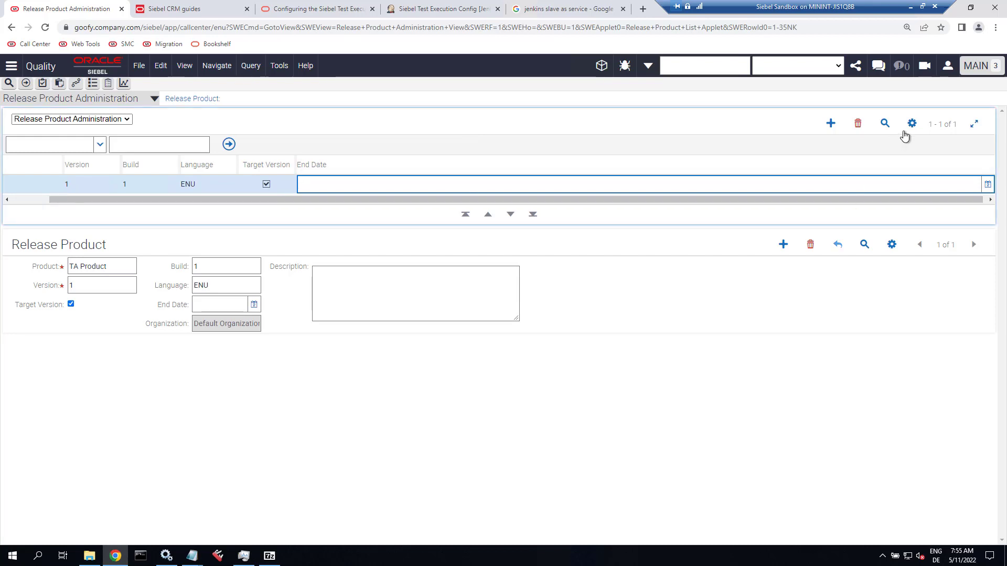
Look through the release product list's actions menu, then bring up recently visited pages.
click(912, 124)
scroll(889, 252, down, 2)
scroll(889, 262, down, 3)
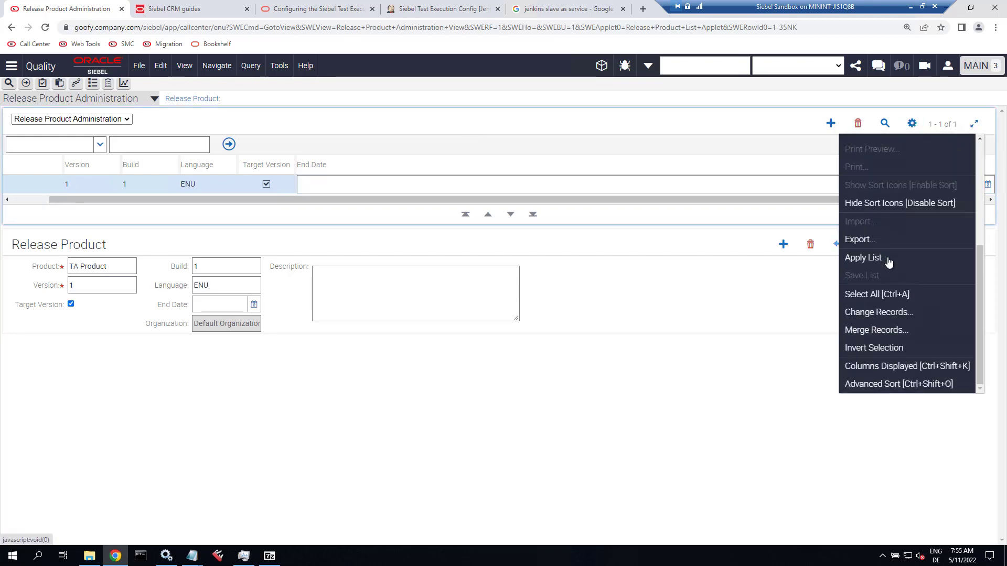
click(468, 124)
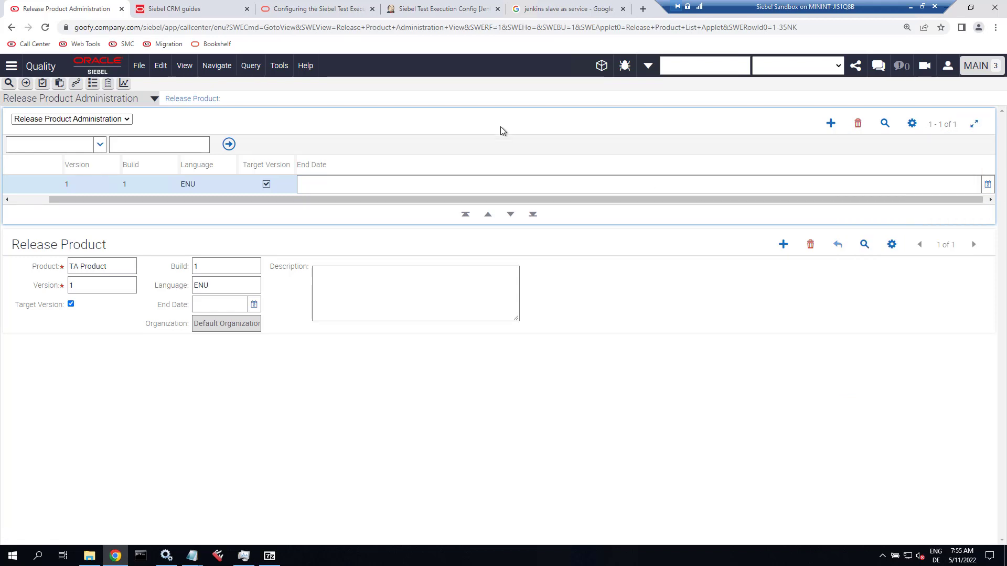
right_click(11, 27)
Add a test run with application version 1 and master suite MS 1, and save it.
click(28, 55)
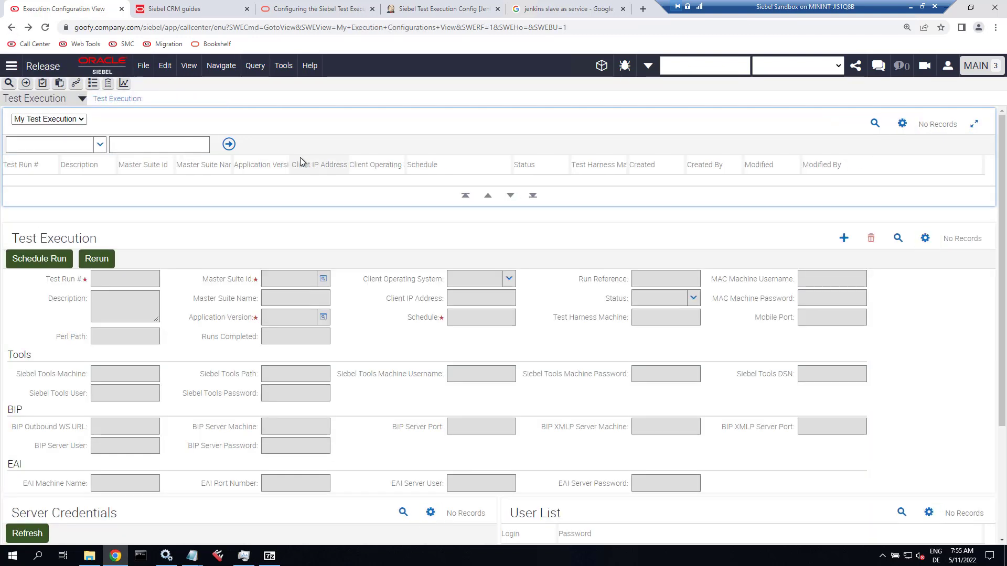
click(843, 240)
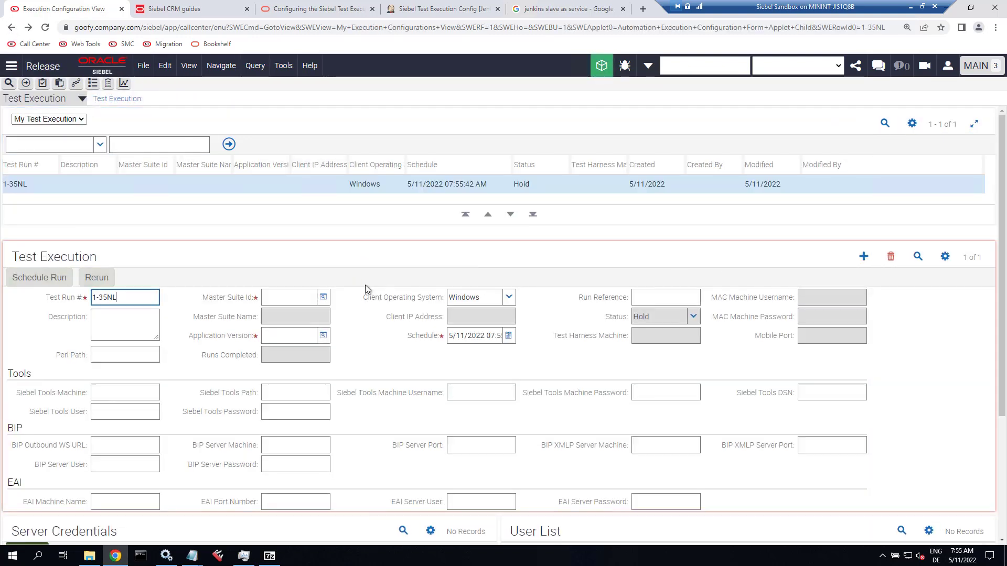
click(323, 338)
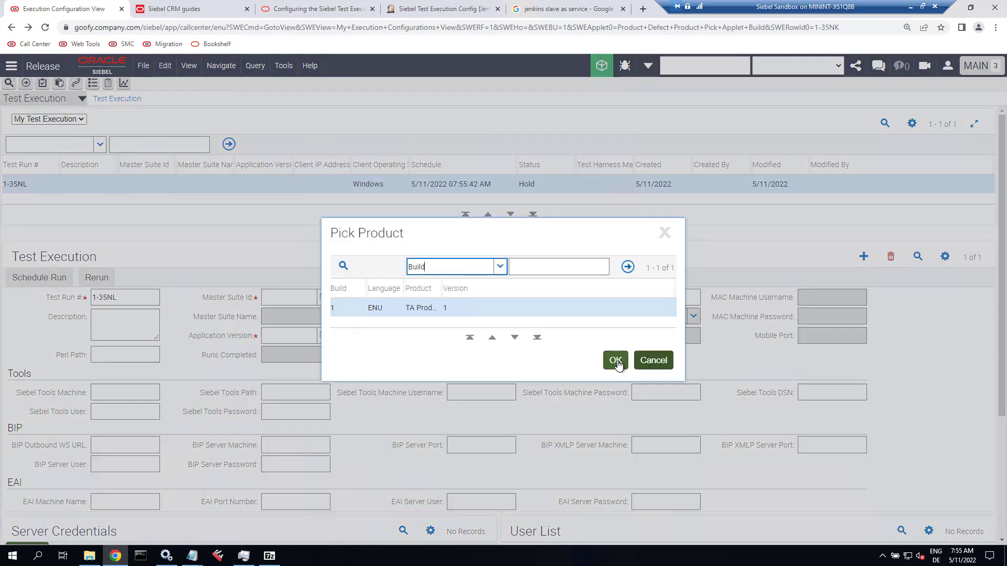
click(615, 360)
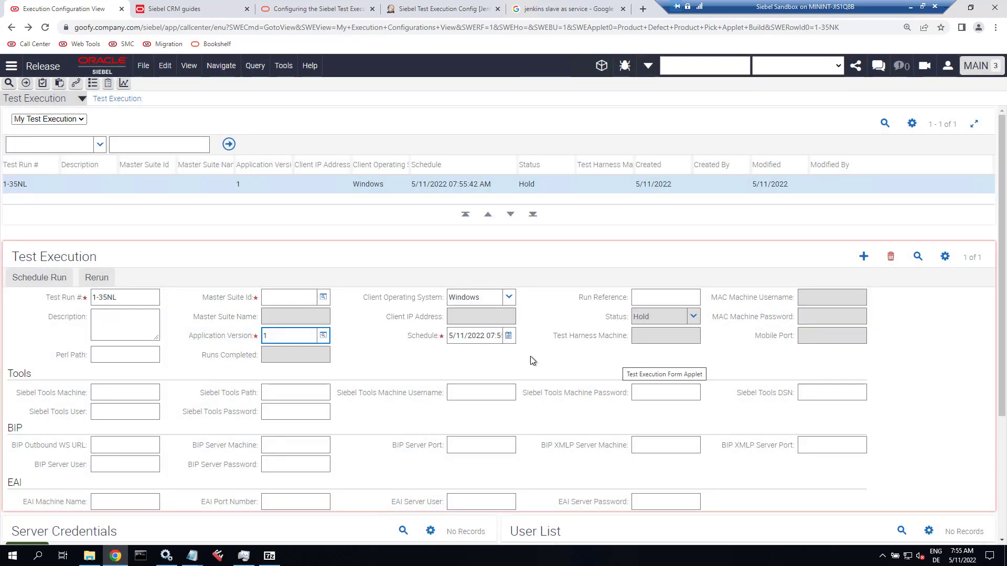
click(324, 298)
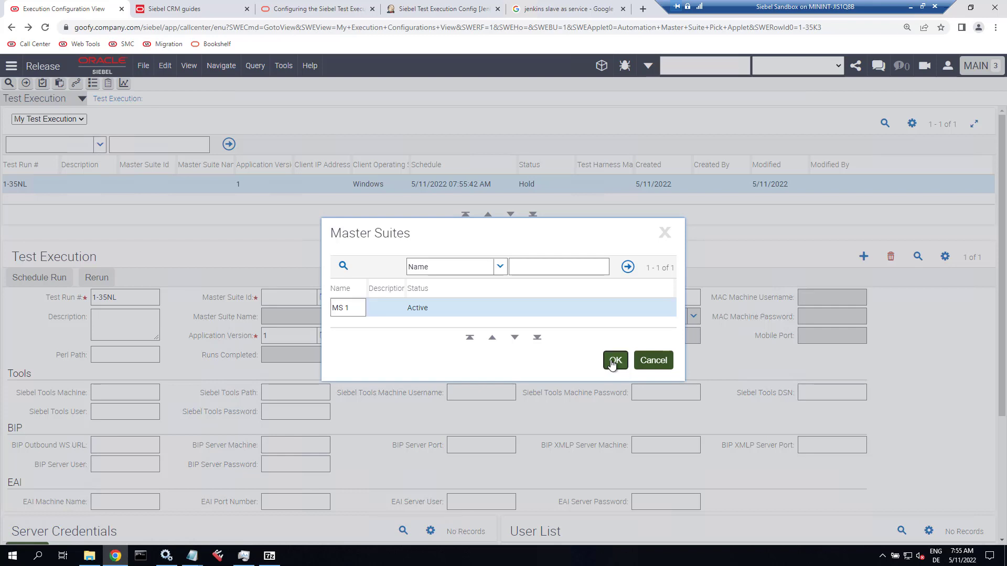
click(615, 361)
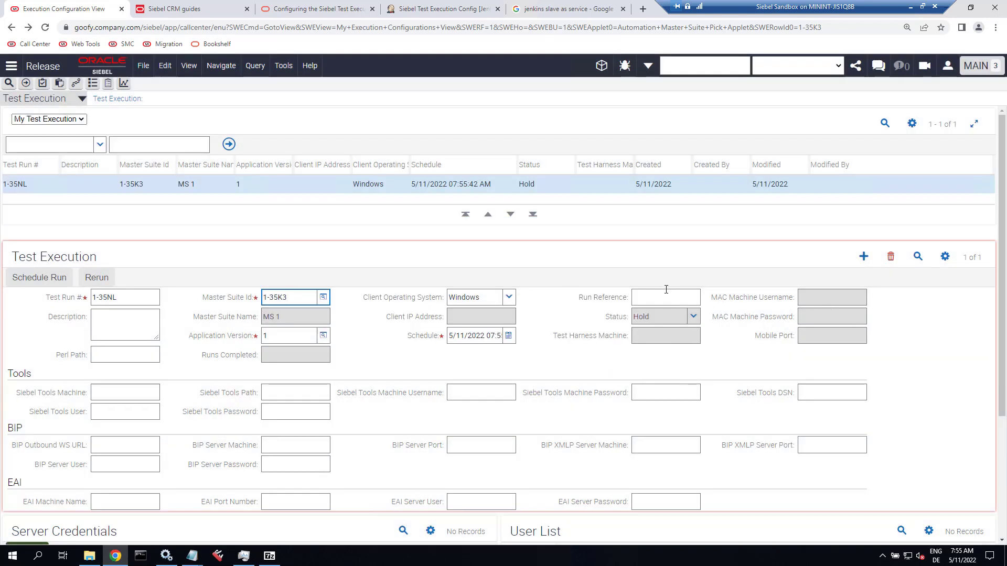
click(945, 257)
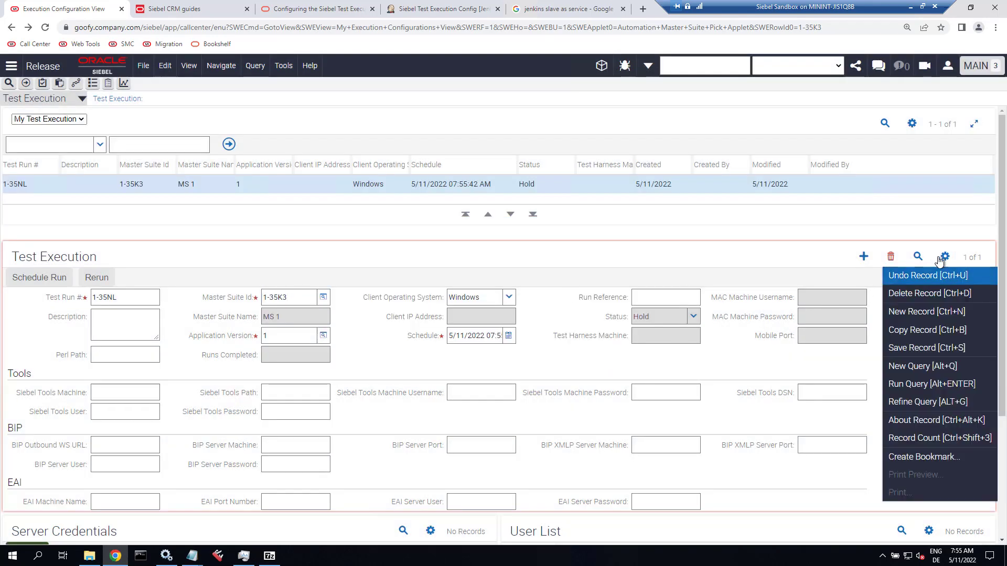
click(922, 349)
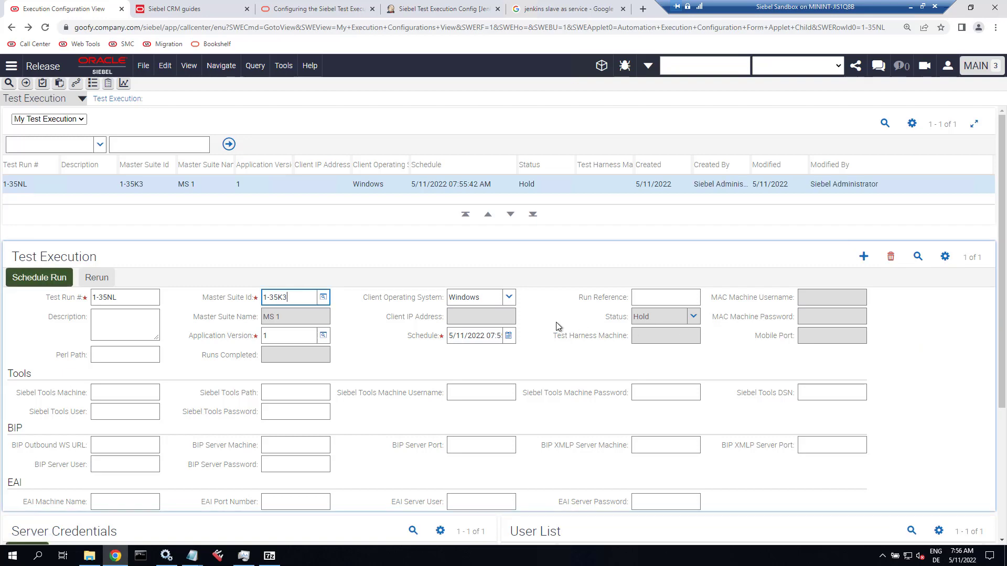
Set the server credential's application type to Desktop_Chrome.
scroll(556, 326, down, 2)
scroll(556, 322, down, 1)
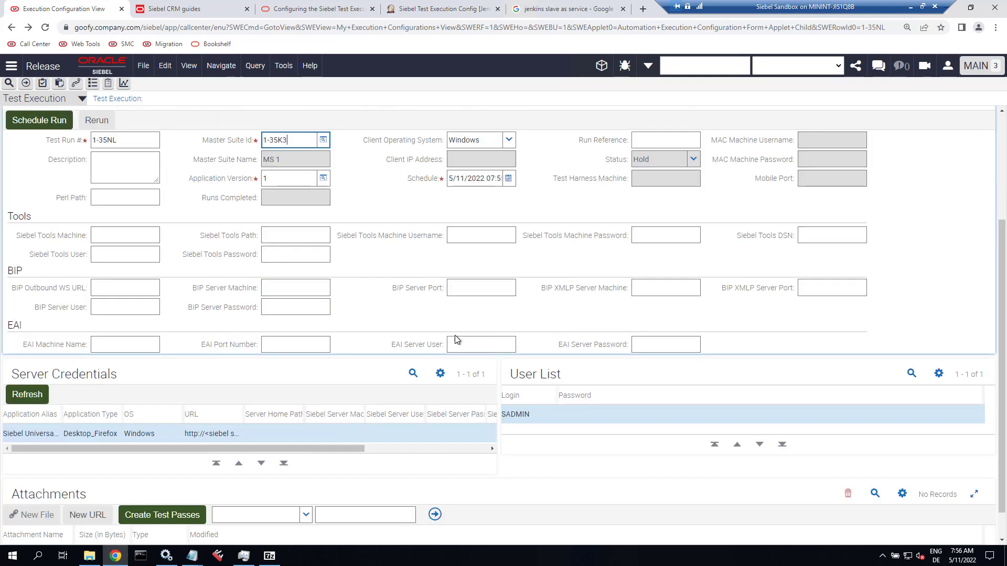
click(104, 434)
click(114, 433)
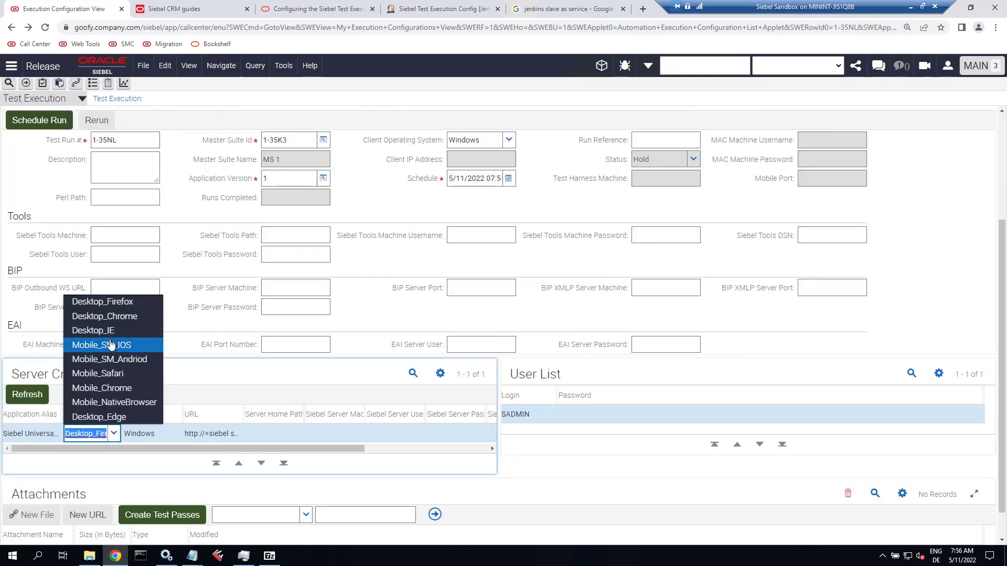
click(119, 322)
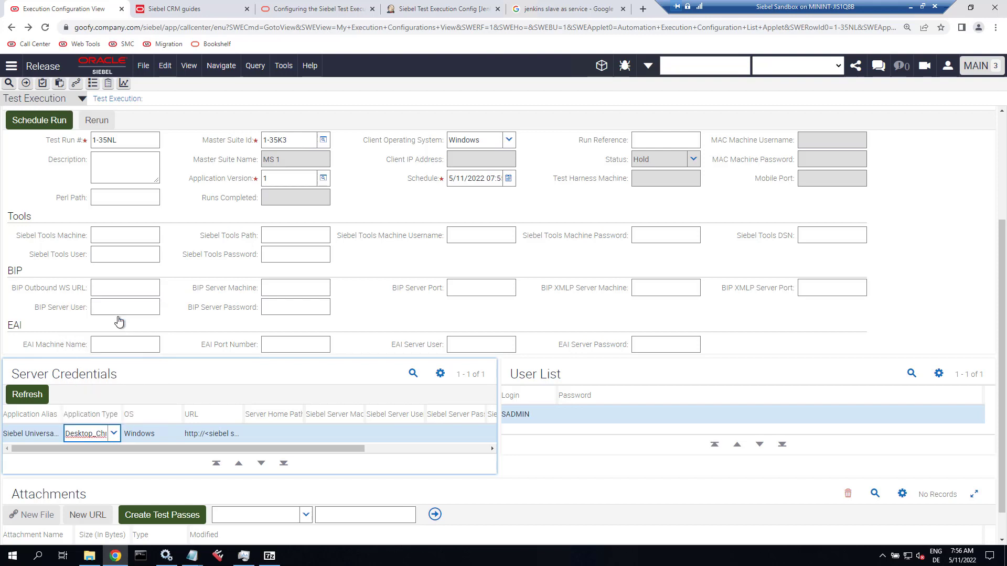
click(162, 433)
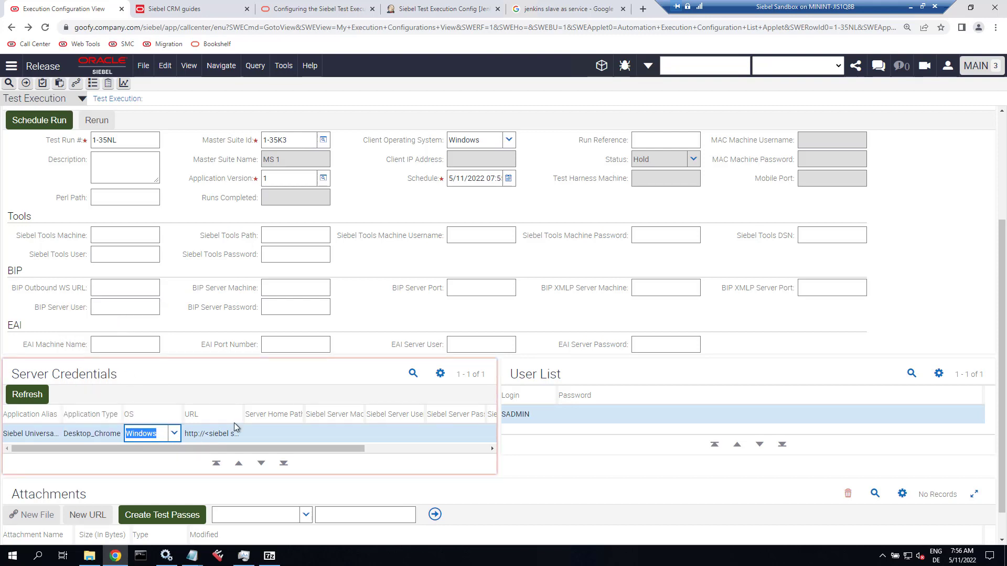
drag(417, 415, 419, 415)
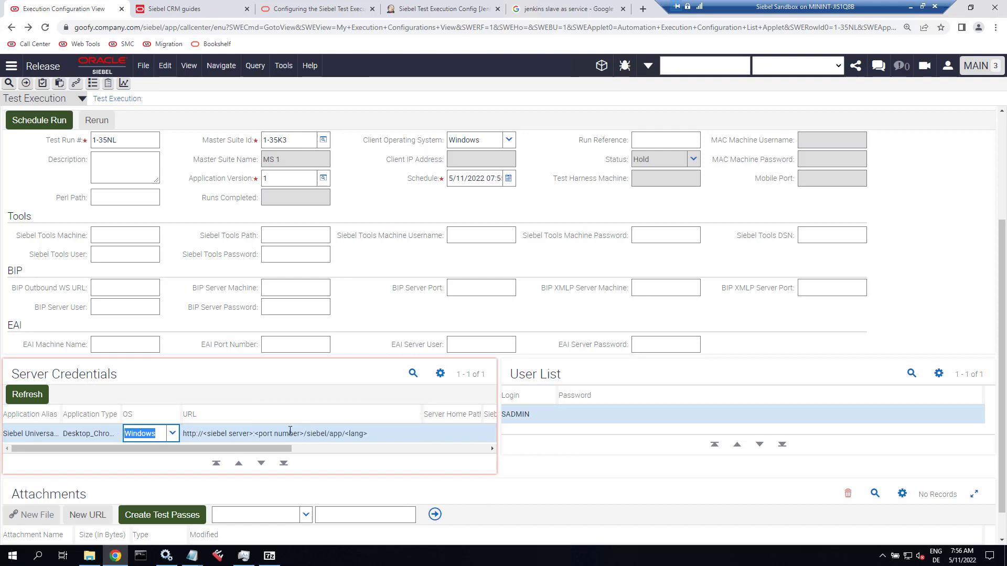
click(203, 27)
click(86, 27)
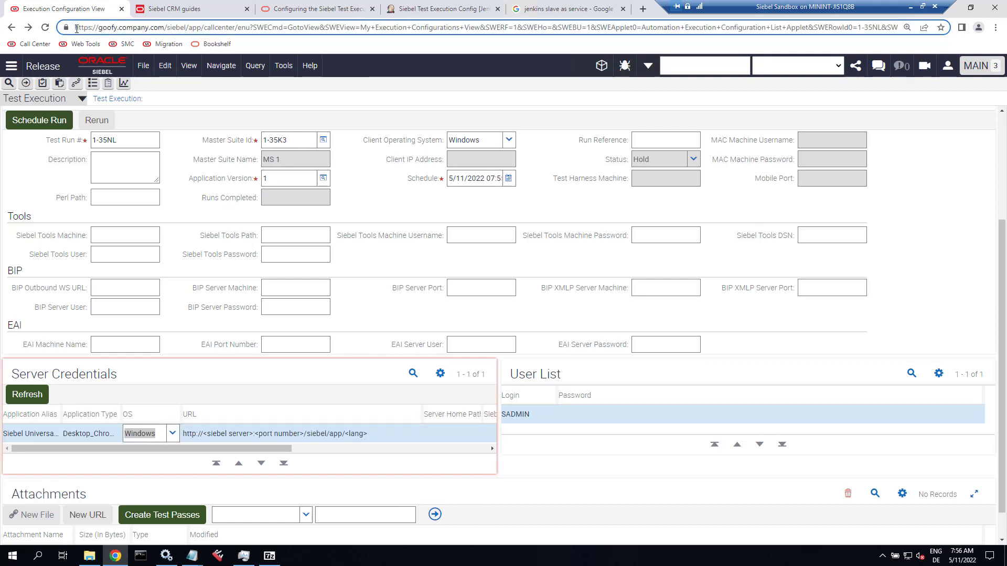
drag(76, 28, 253, 33)
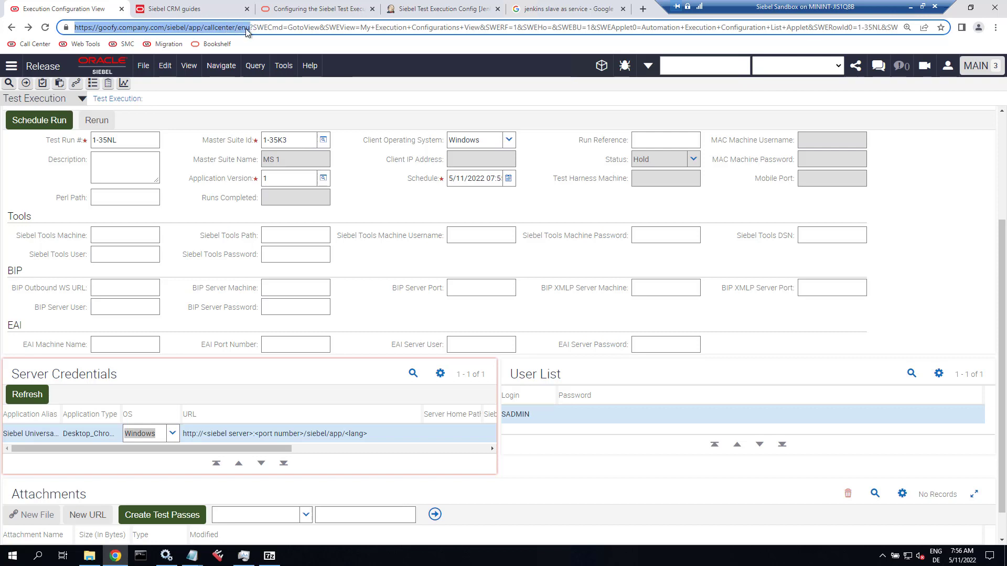
right_click(246, 32)
click(260, 83)
click(150, 439)
key(Tab)
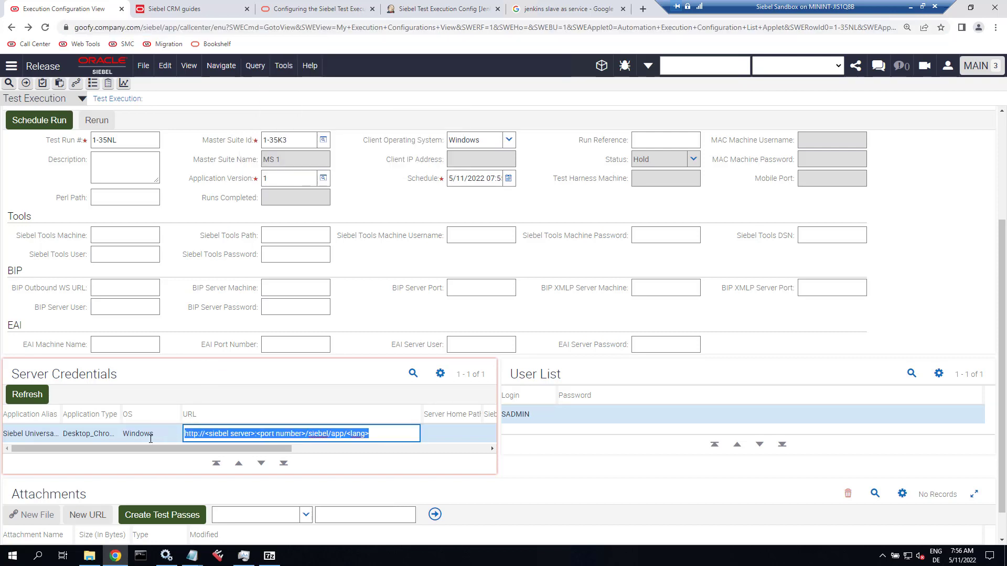
key(ctrl+v)
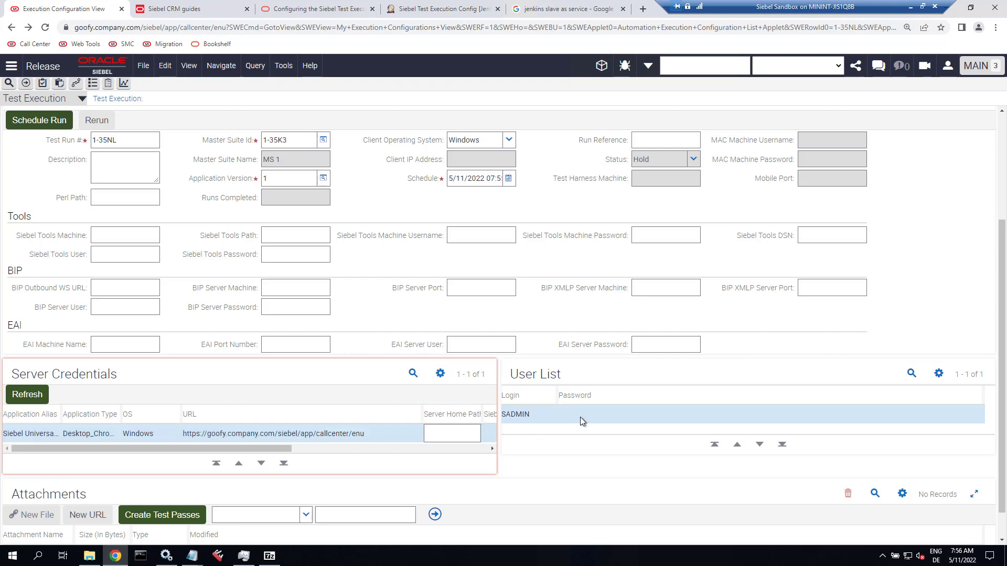
Enter the admin user's password in the User List and save the entry.
click(580, 417)
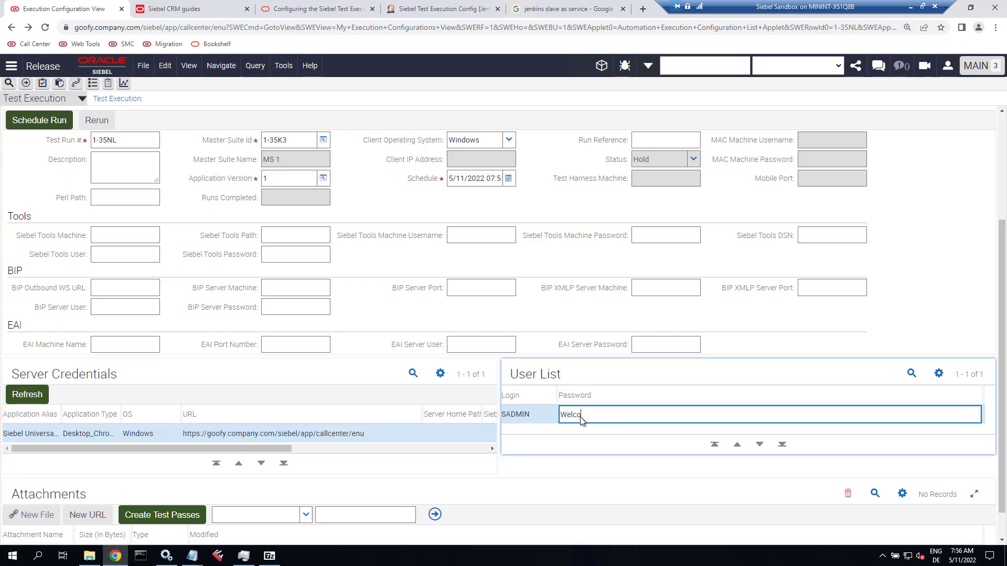
text(Welcome1)
click(937, 374)
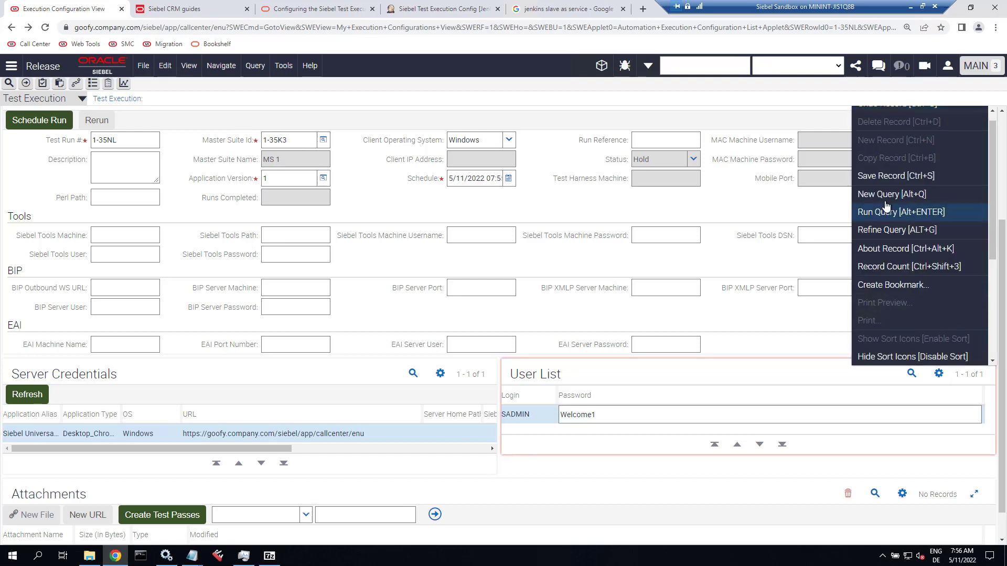
click(892, 175)
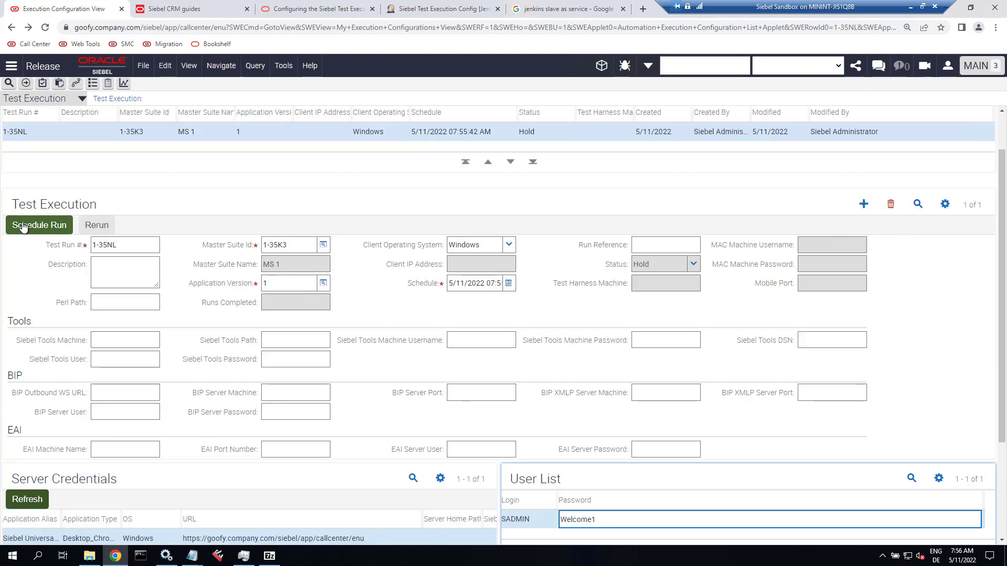
Schedule test run 1-35NL, then verify Requested status and the MS 1 csv and batchconfig xml attachments.
click(23, 226)
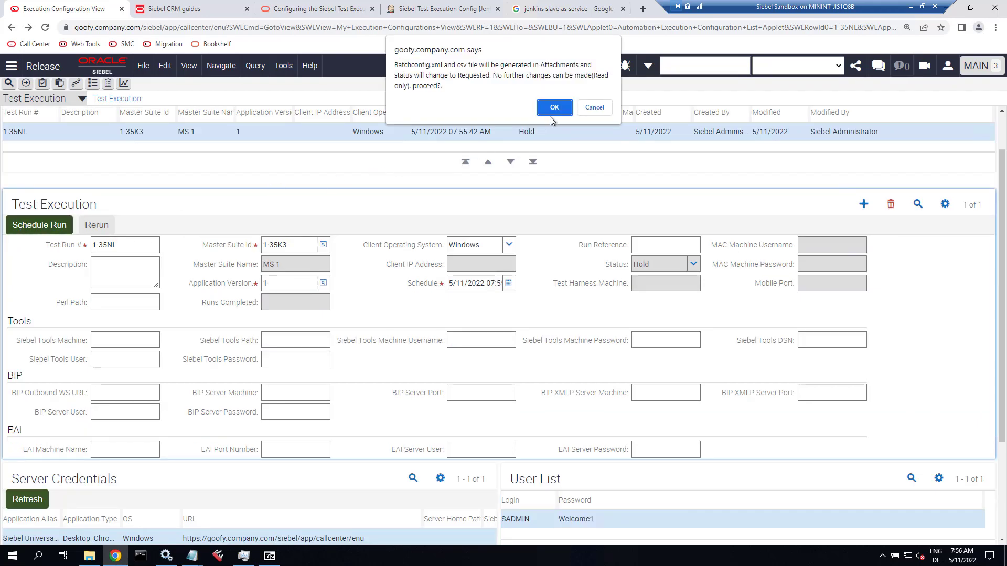
click(553, 108)
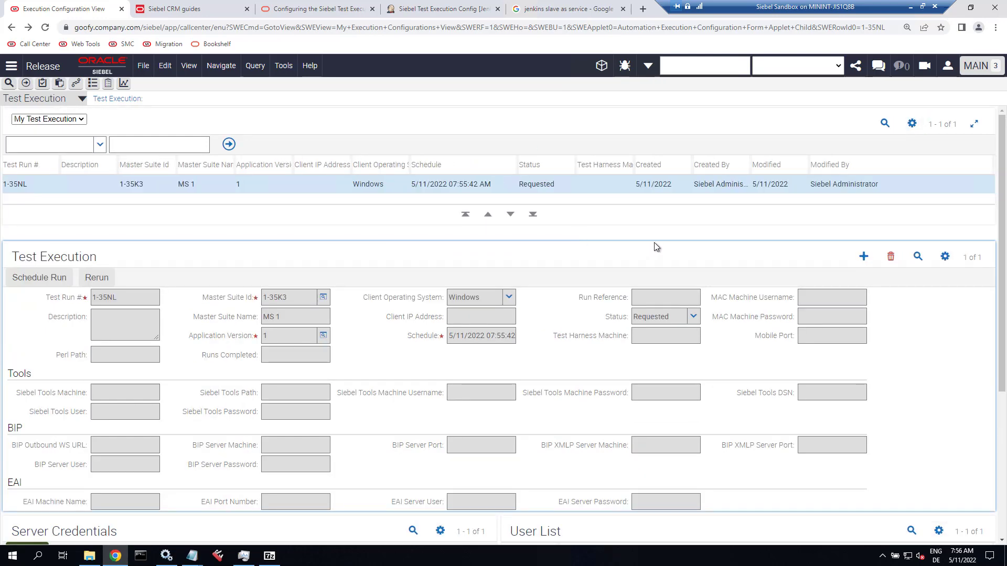
drag(682, 317, 632, 321)
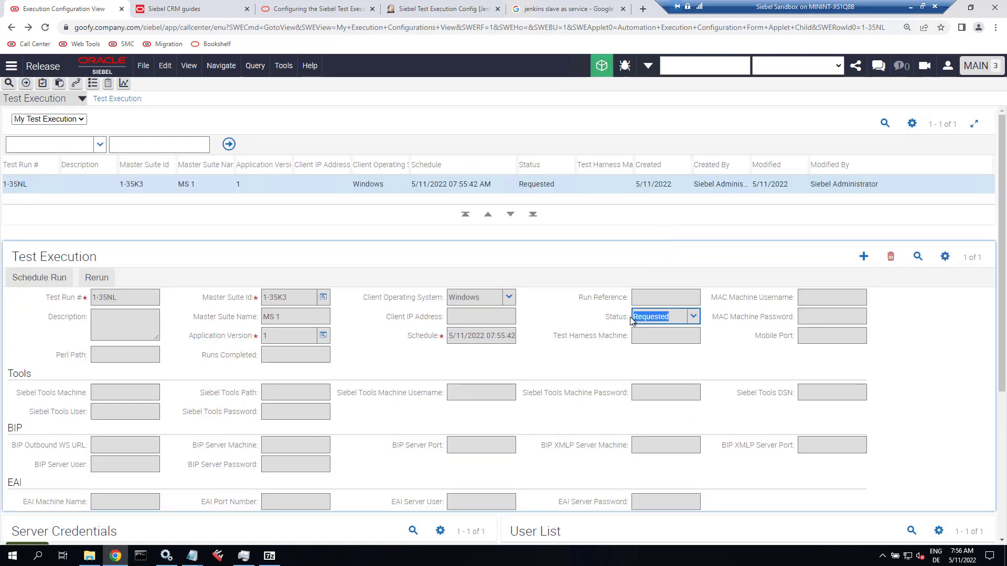
scroll(561, 330, down, 4)
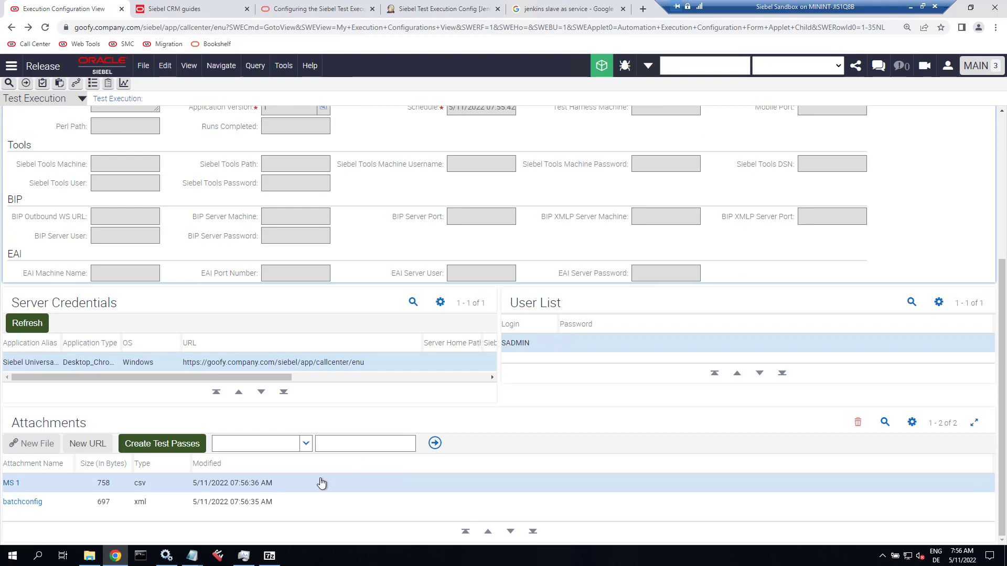
click(283, 487)
click(285, 502)
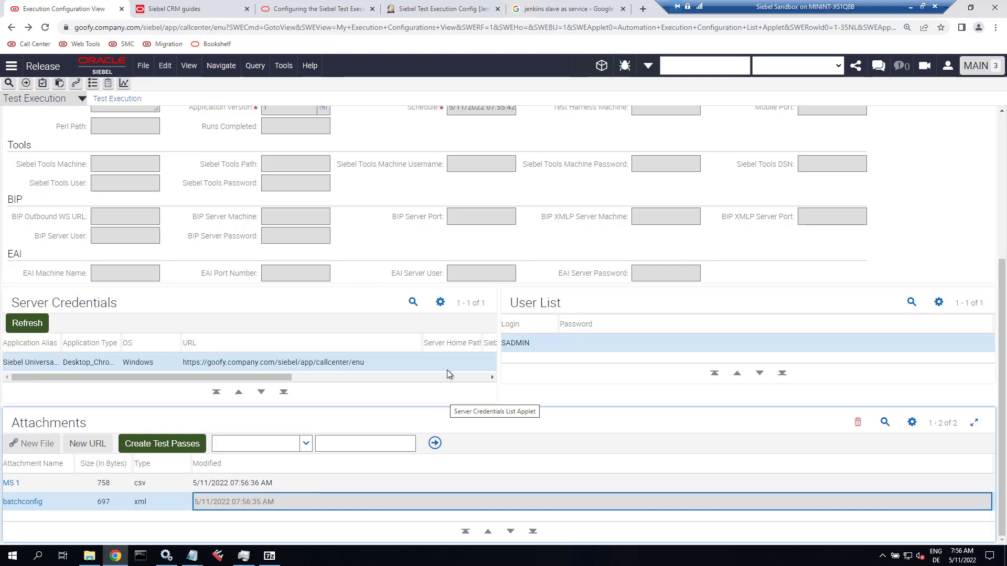
click(433, 11)
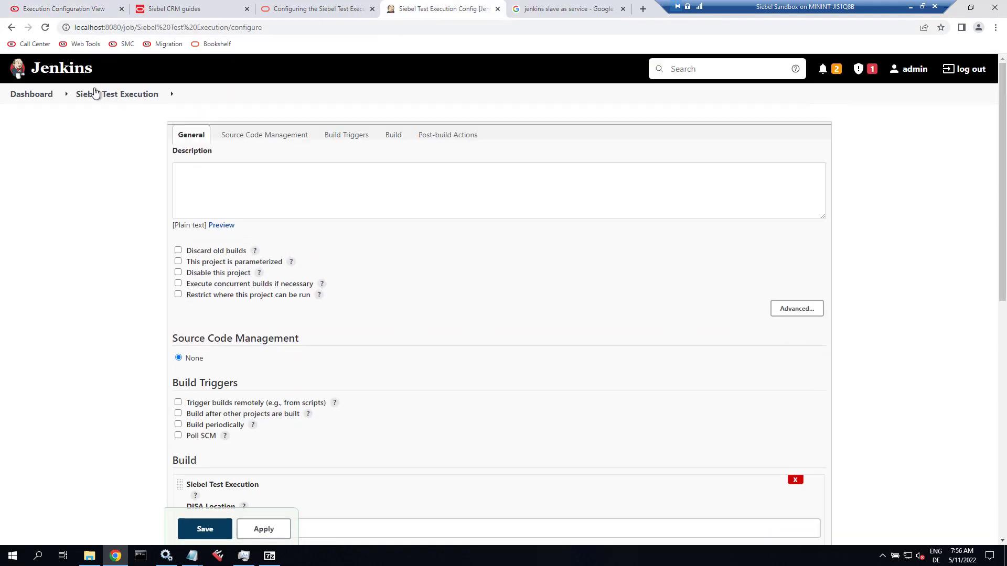
From the Jenkins dashboard, choose Build Now on the Siebel Test Execution job.
click(41, 96)
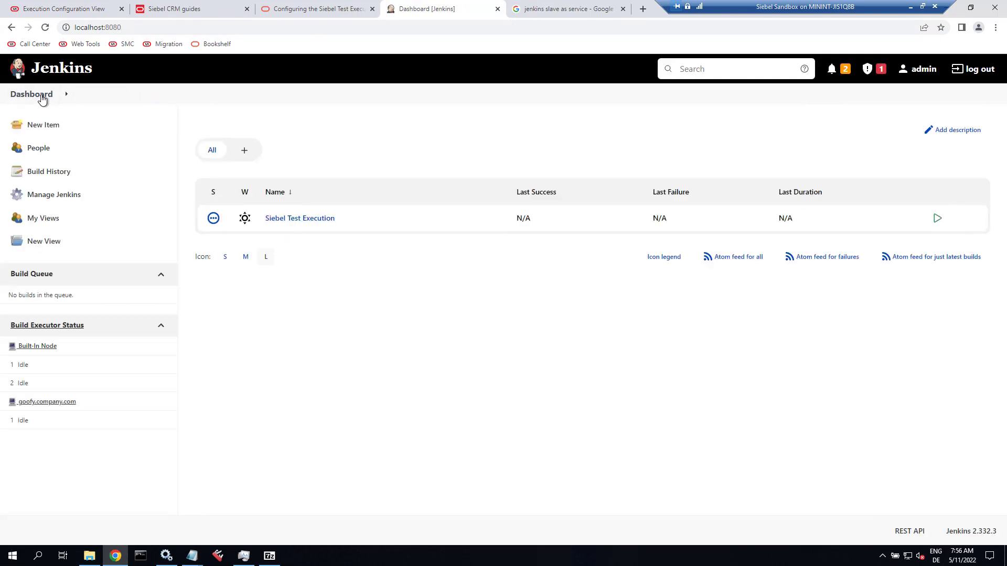
click(339, 220)
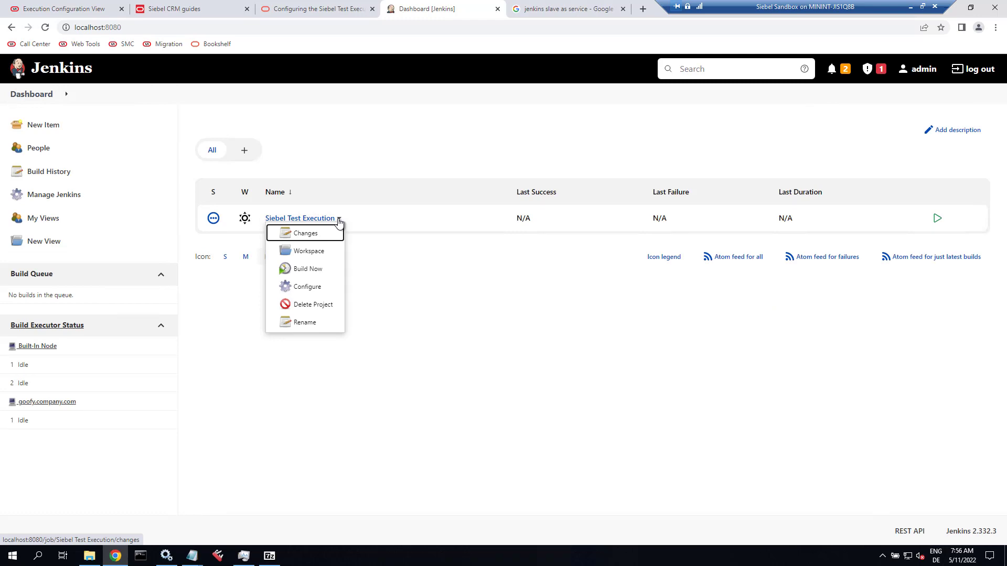
click(314, 270)
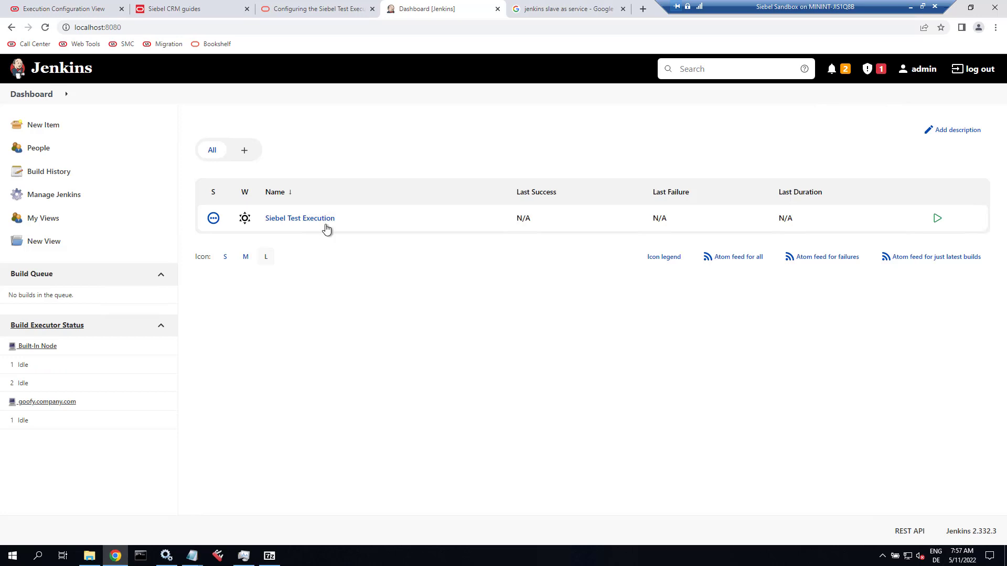
Open the Siebel Test Execution project page and the console output of failed build #1.
mouse_move(340, 223)
click(339, 222)
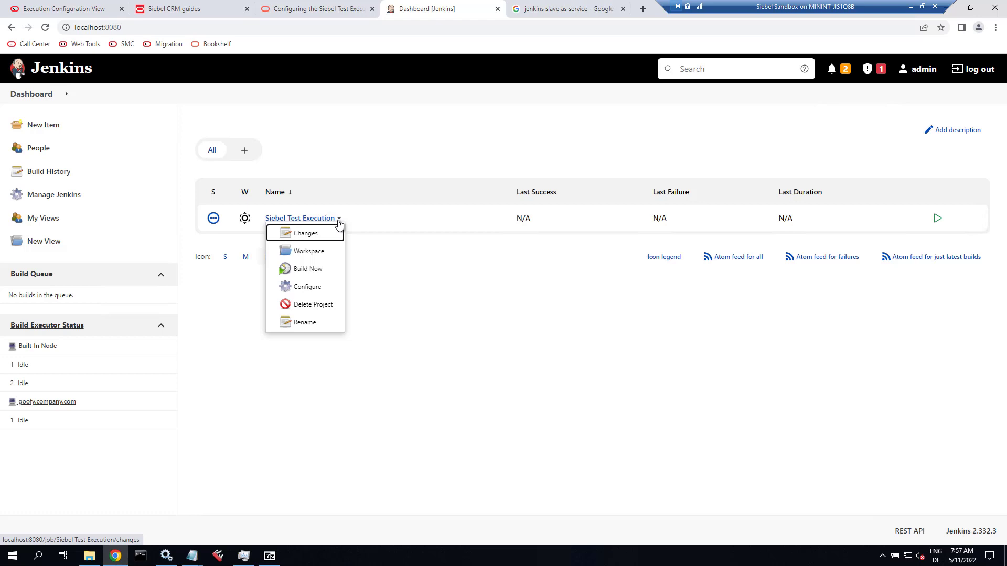
click(290, 221)
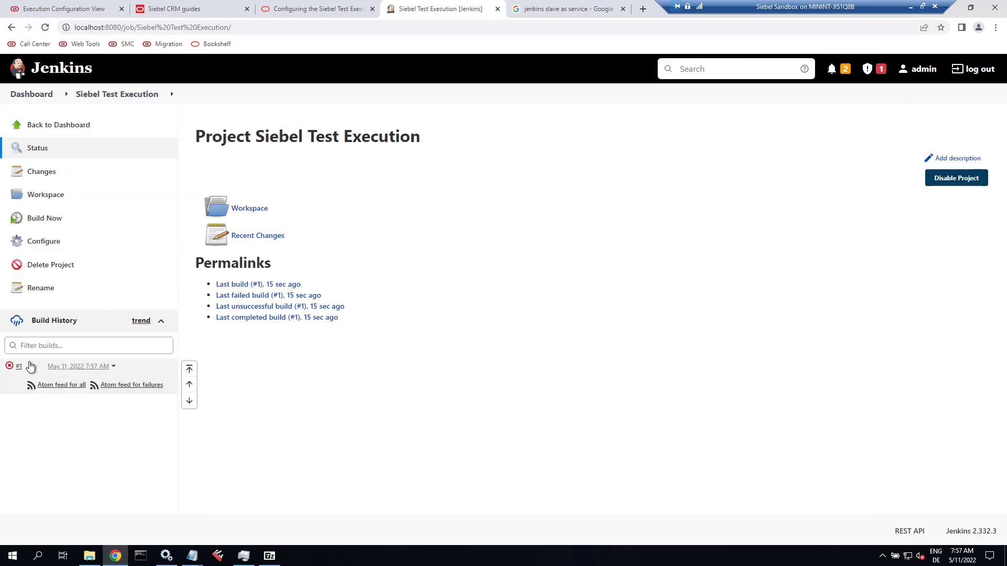
click(27, 371)
click(42, 400)
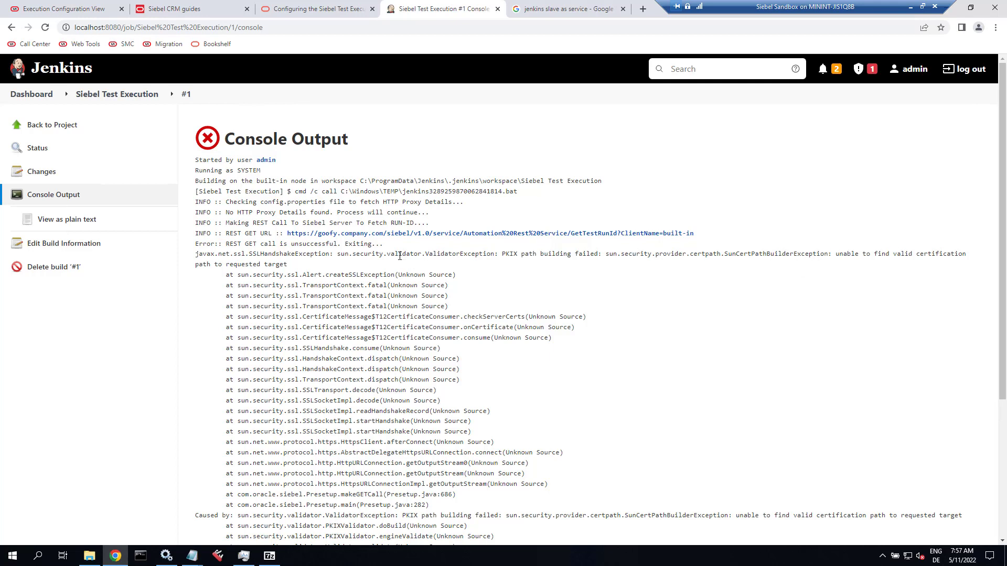
Highlight the PKIX validator exception in build #1's log and return to the Siebel Execution Configuration tab.
drag(399, 255, 495, 257)
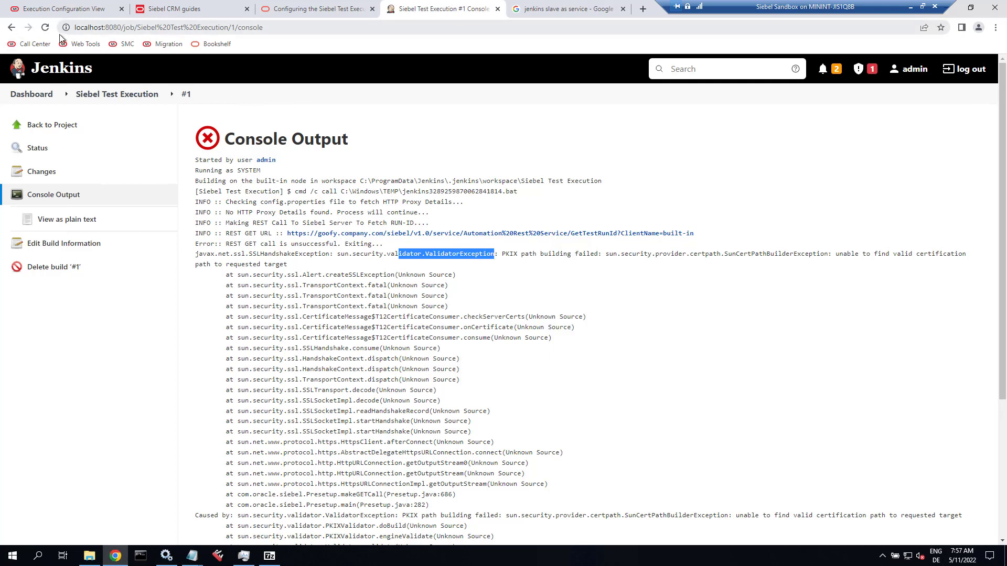
click(47, 6)
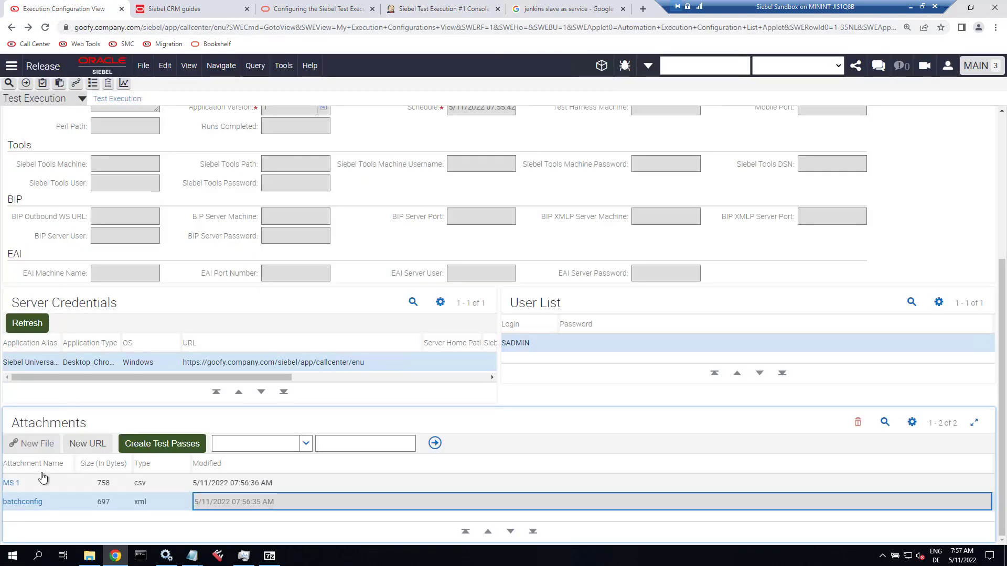
From the site's certification path, open the root goofy.company.com certificate's details.
click(66, 27)
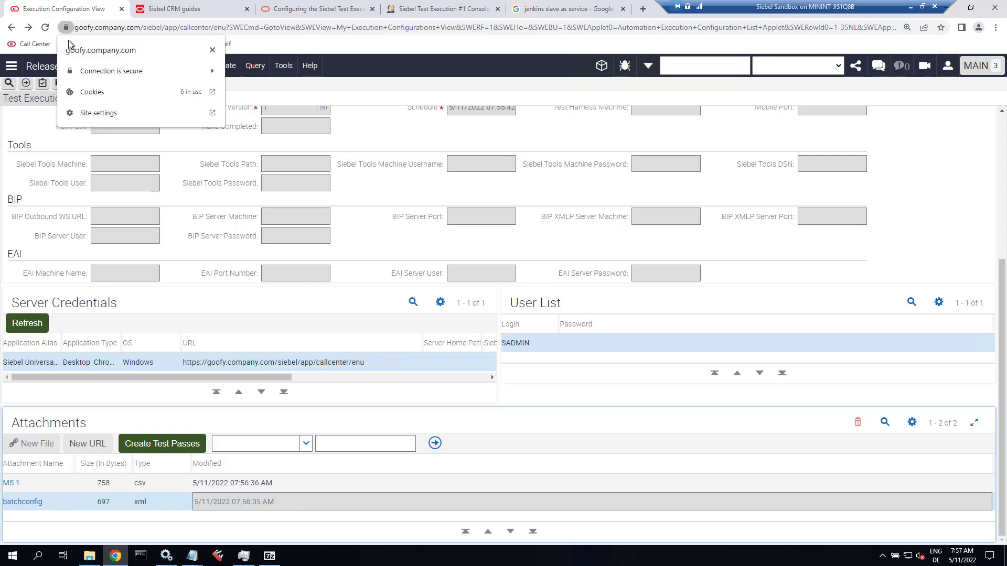
click(90, 72)
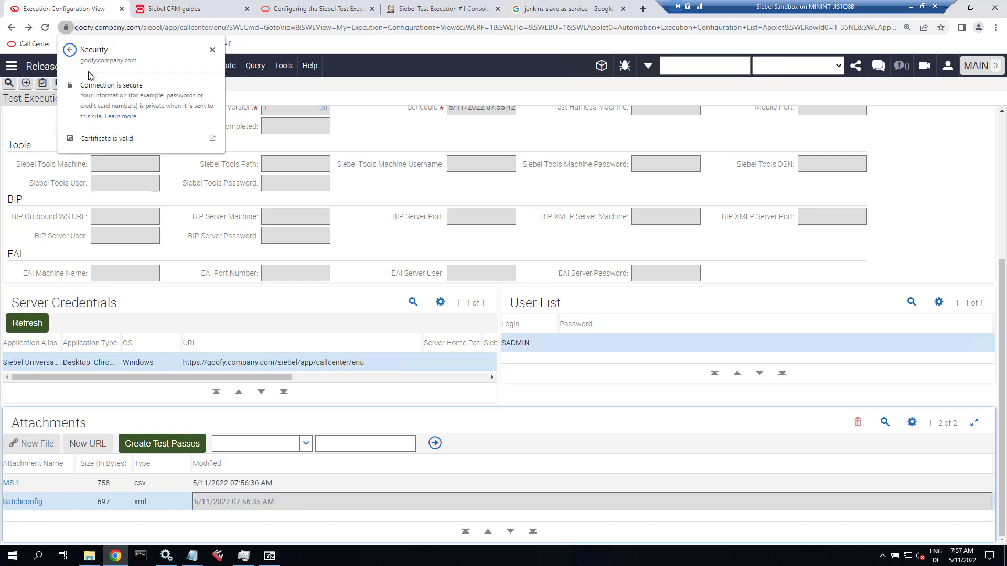
click(109, 140)
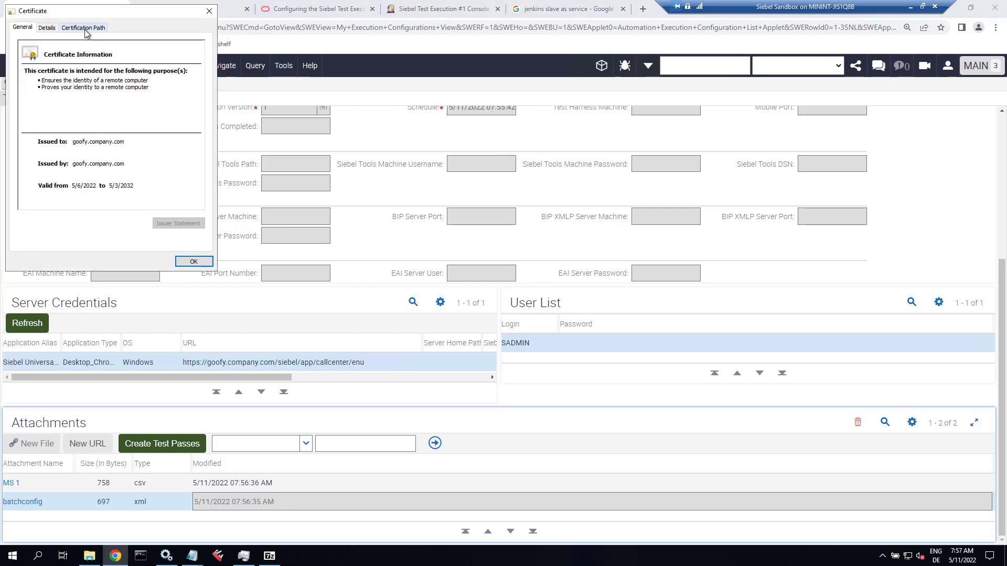
click(83, 27)
click(76, 55)
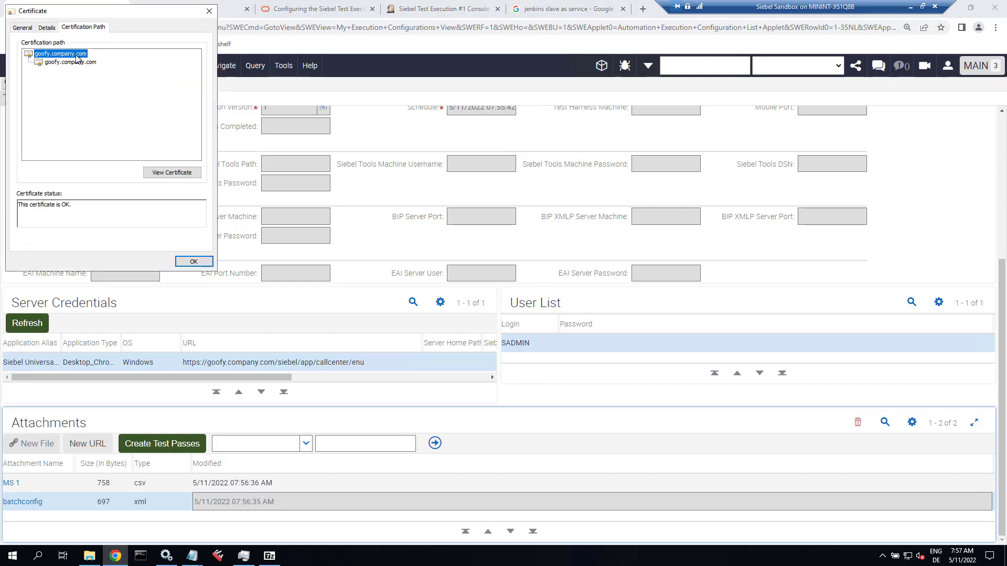
click(171, 172)
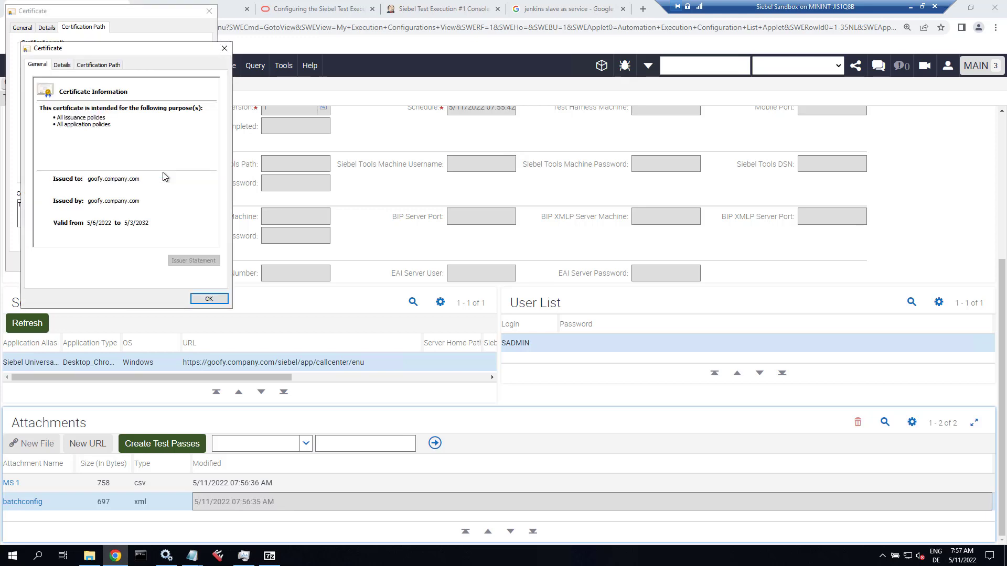
click(66, 65)
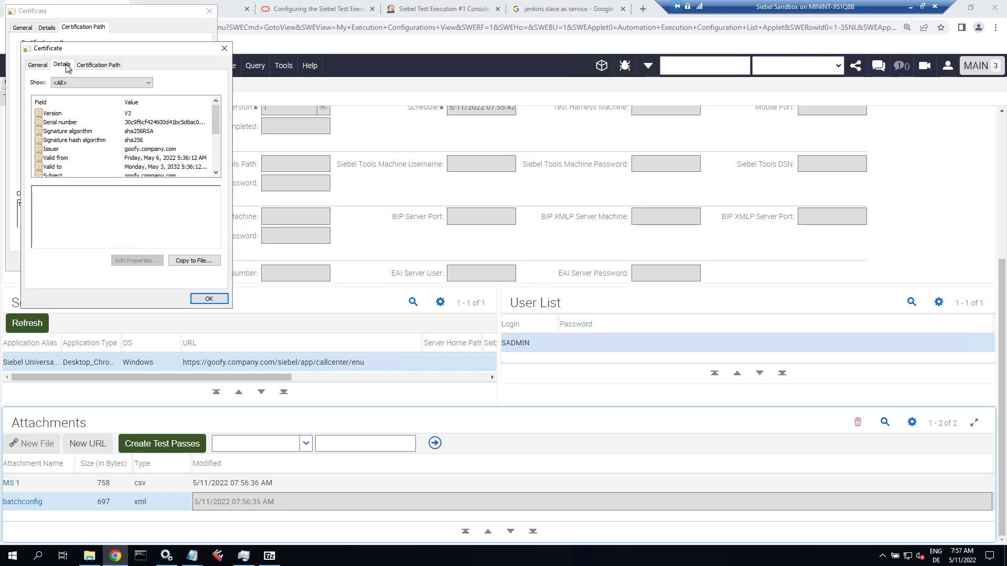
Export the root certificate in DER format to Downloads\siebelCA.cer, replacing the existing file.
click(194, 261)
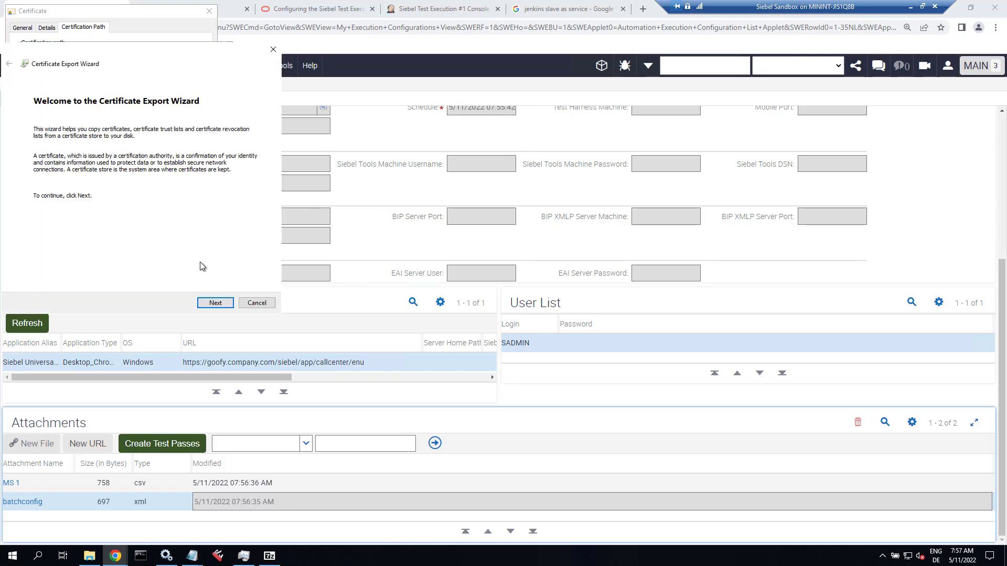
click(216, 309)
click(220, 305)
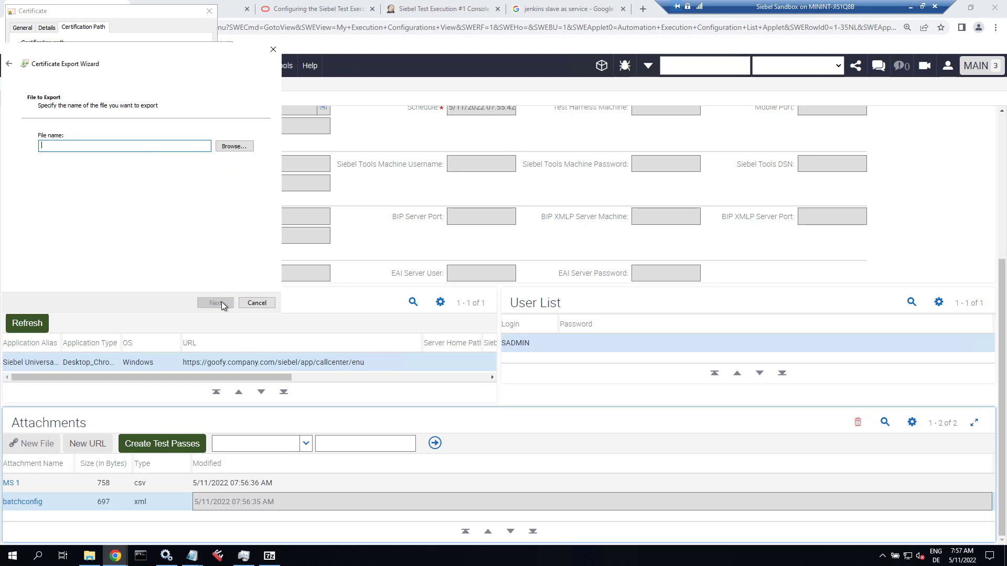
click(236, 148)
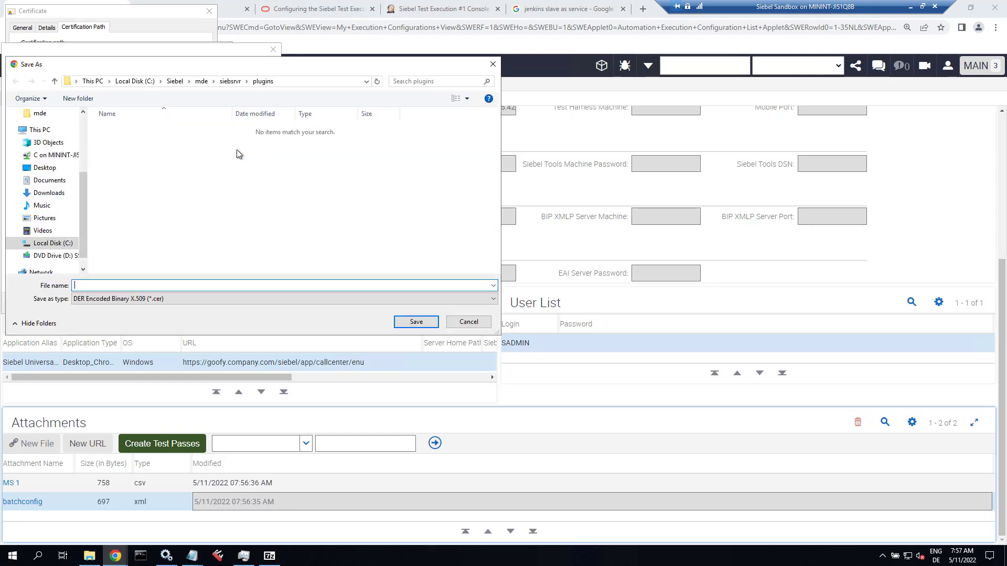
scroll(55, 145, up, 2)
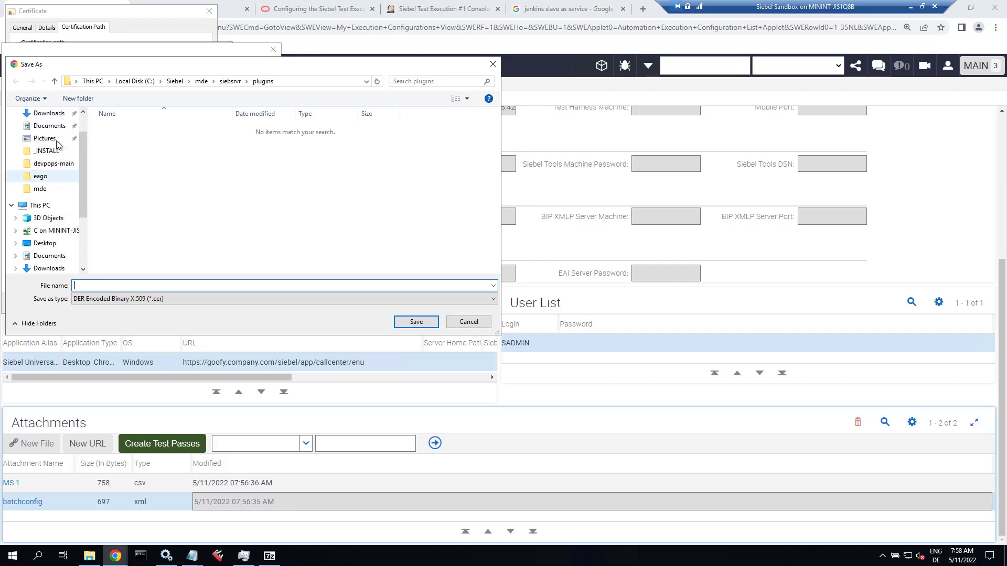
click(49, 114)
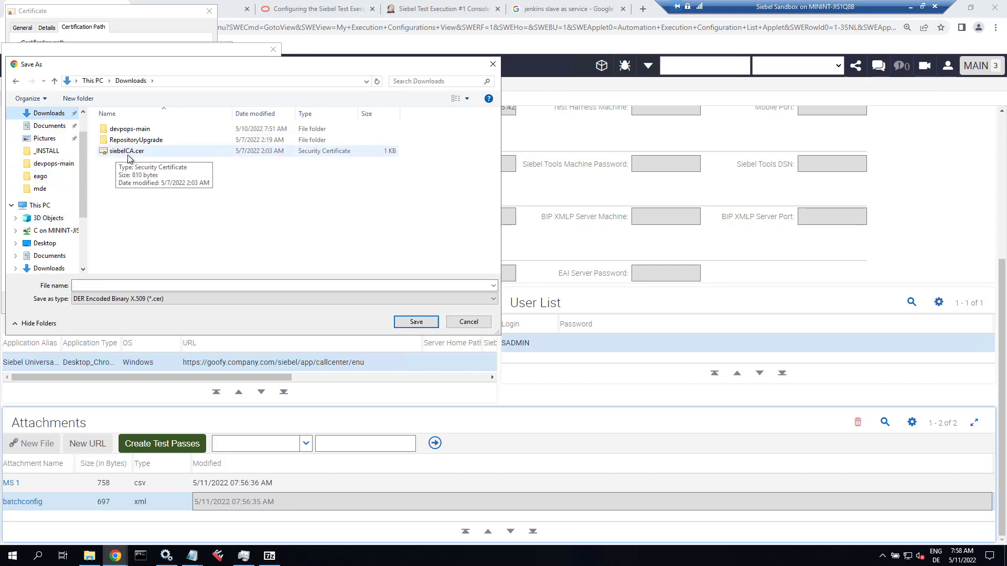
click(127, 151)
click(416, 322)
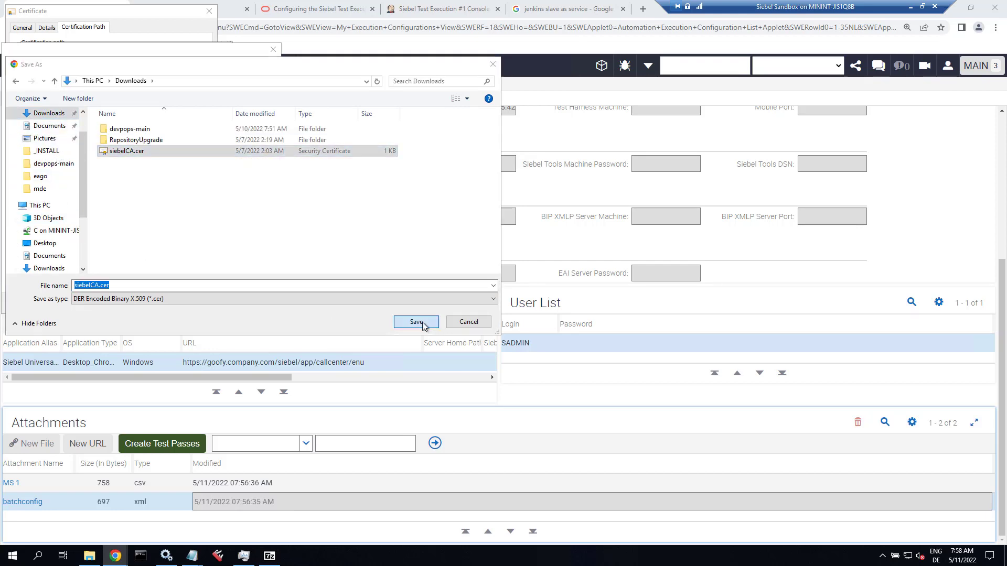
click(533, 283)
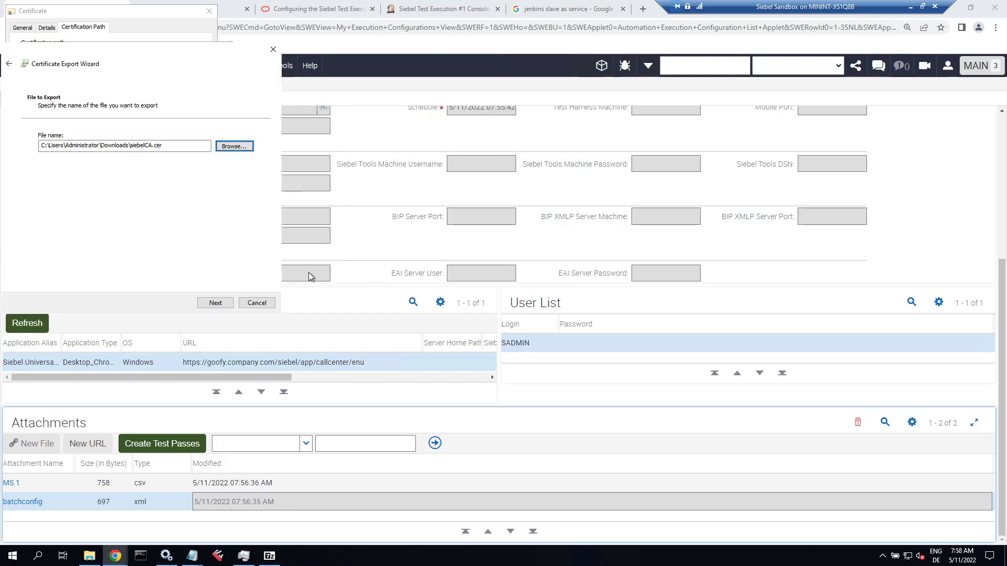
Finish the Certificate Export Wizard and close both certificate windows.
click(217, 303)
click(216, 303)
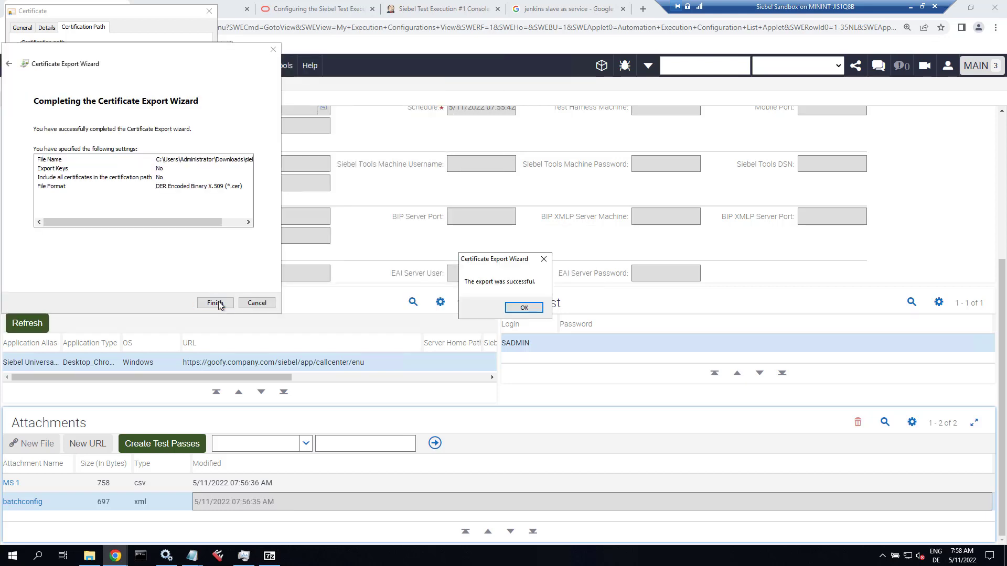
click(523, 311)
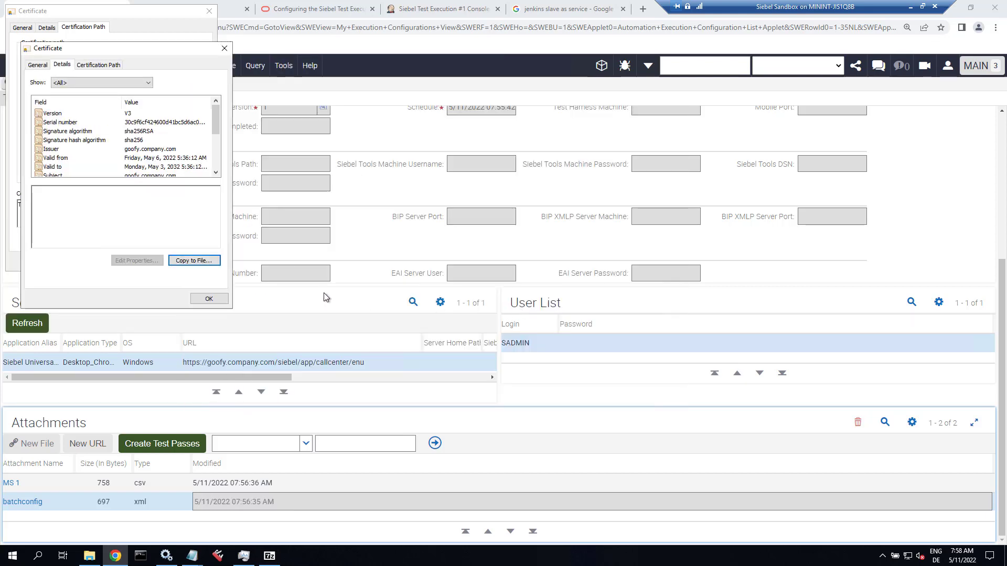
click(209, 298)
click(203, 263)
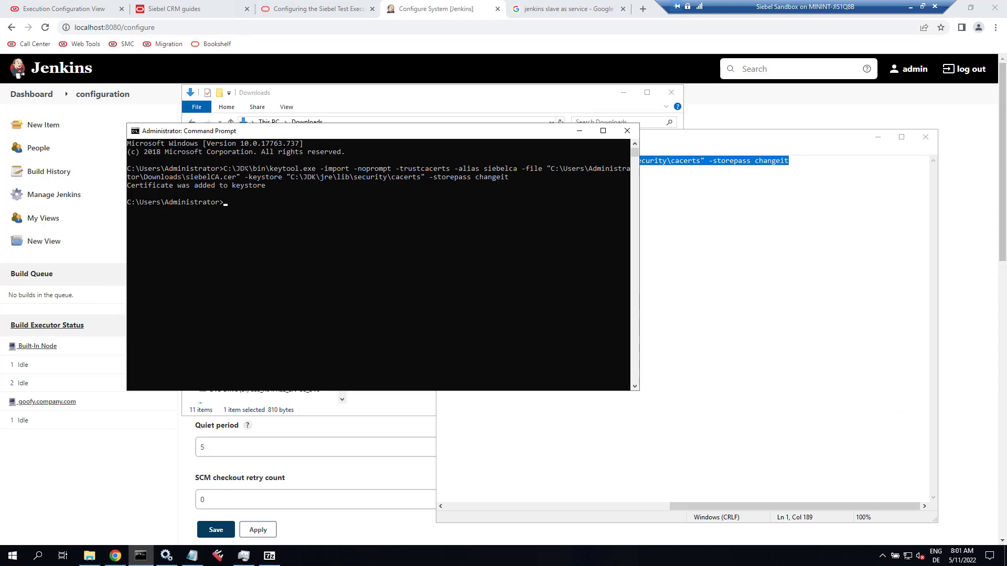
Copy the earlier keytool import command for siebelCA.cer and paste it at a fresh prompt.
click(225, 168)
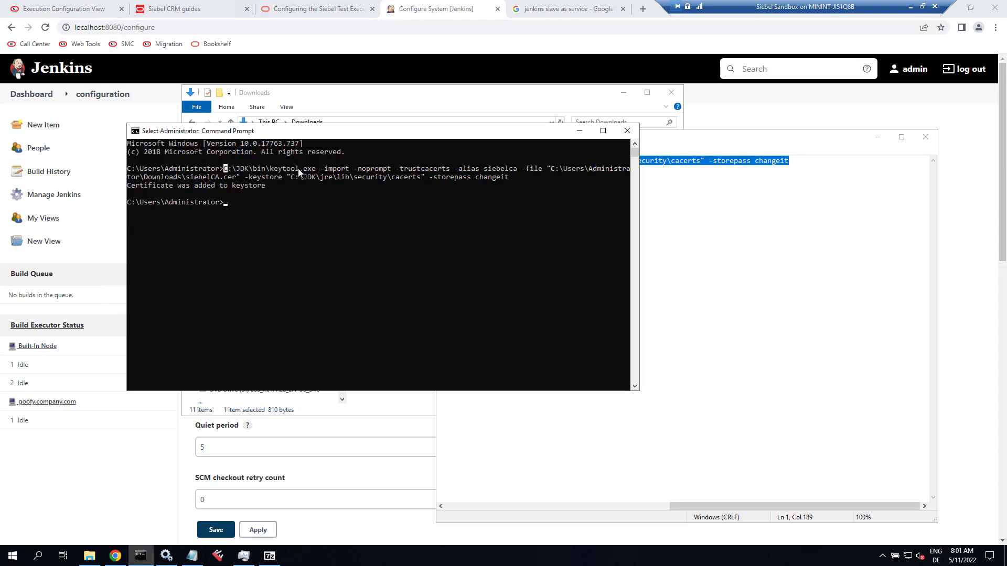
drag(227, 172, 328, 181)
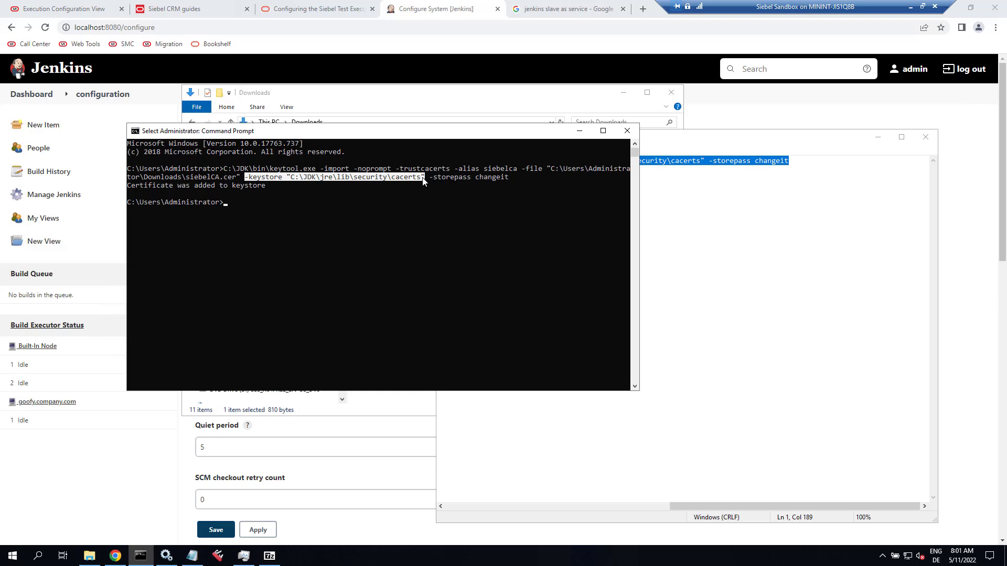
drag(431, 178, 506, 178)
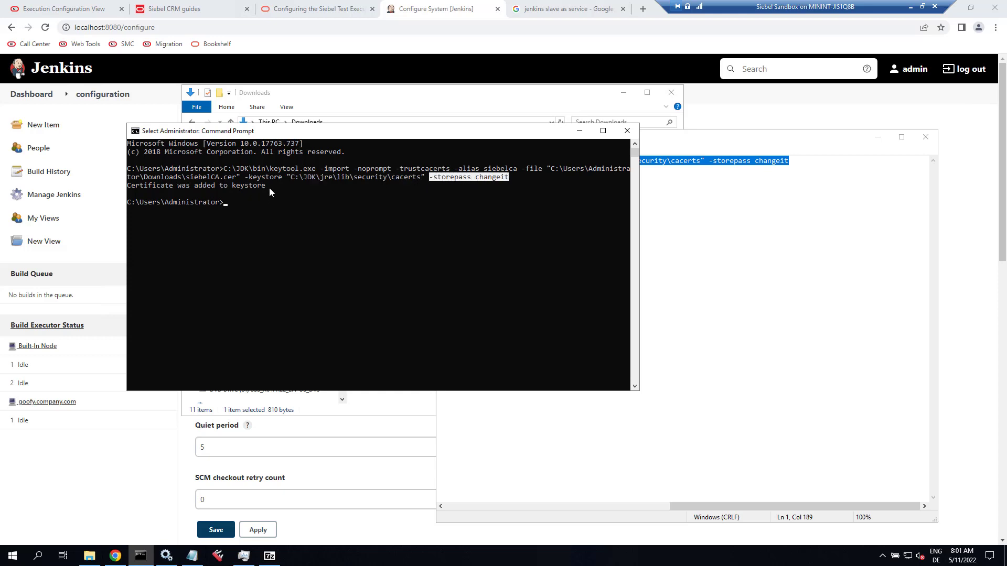
drag(269, 187, 125, 188)
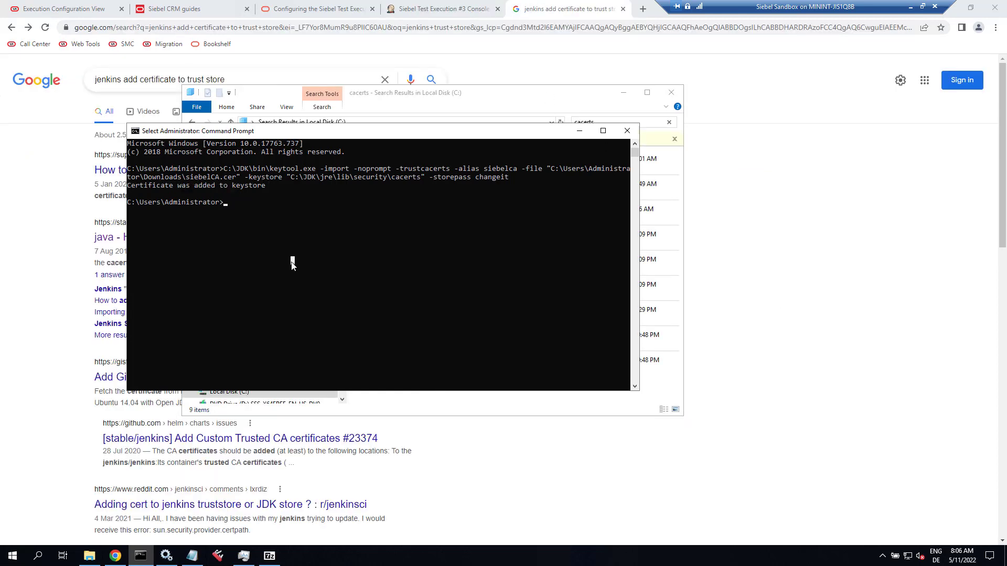
right_click(292, 263)
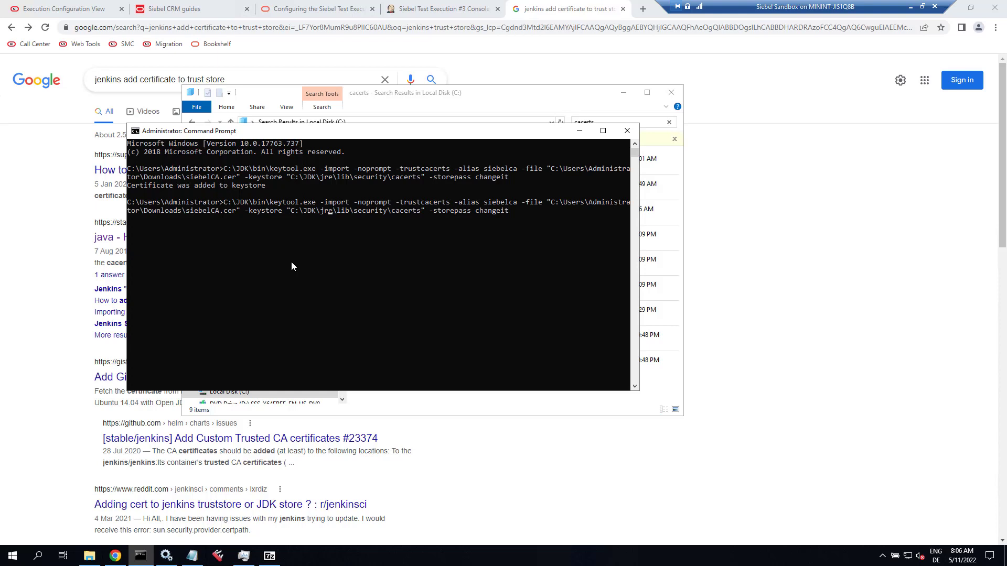
Change the keystore to C:\JRE\lib\security\cacerts and run the siebelCA import there.
key(Left)
key(BackSpace)
key(BackSpace)
key(BackSpace)
key(BackSpace)
key(BackSpace)
key(BackSpace)
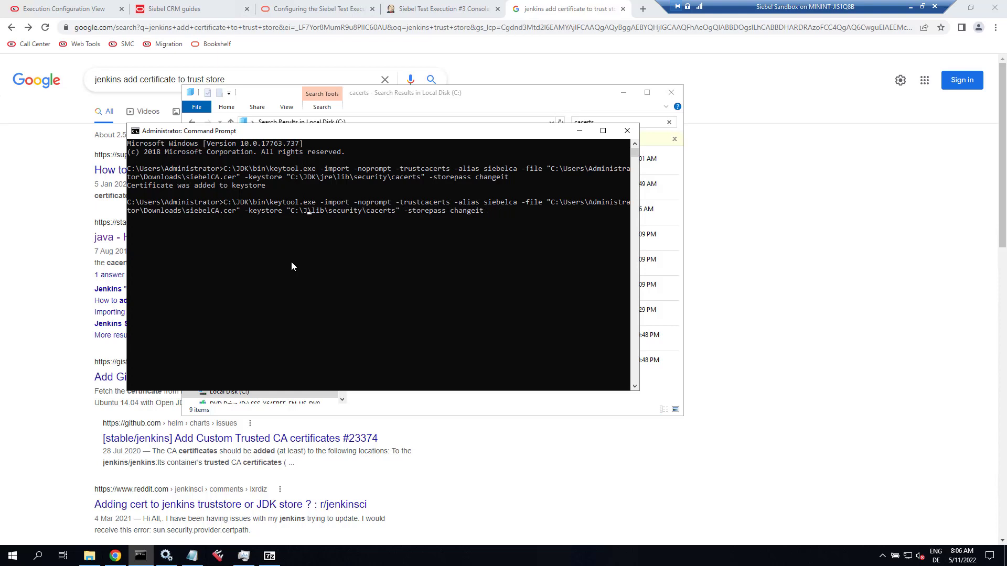
text(RE)
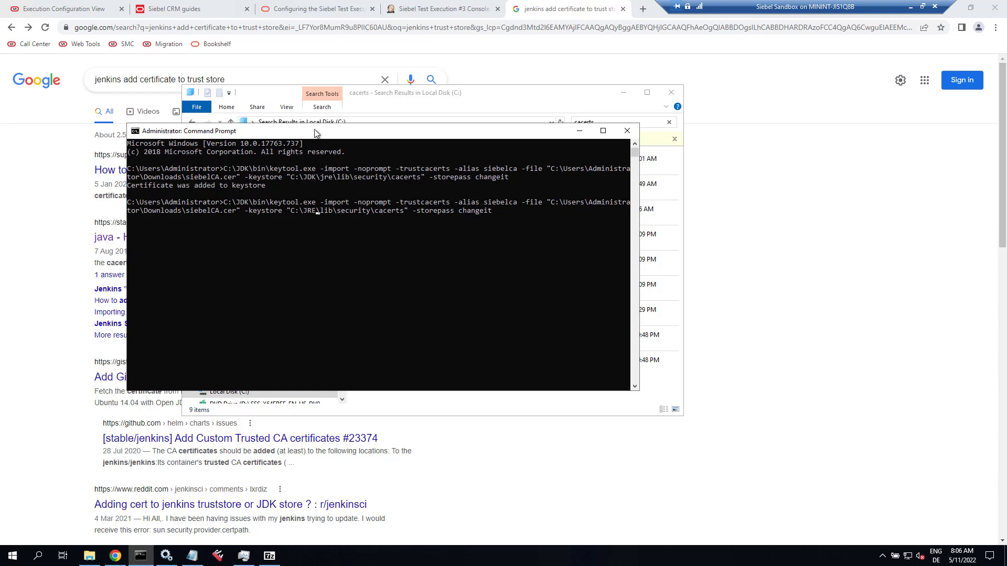
drag(314, 130, 388, 236)
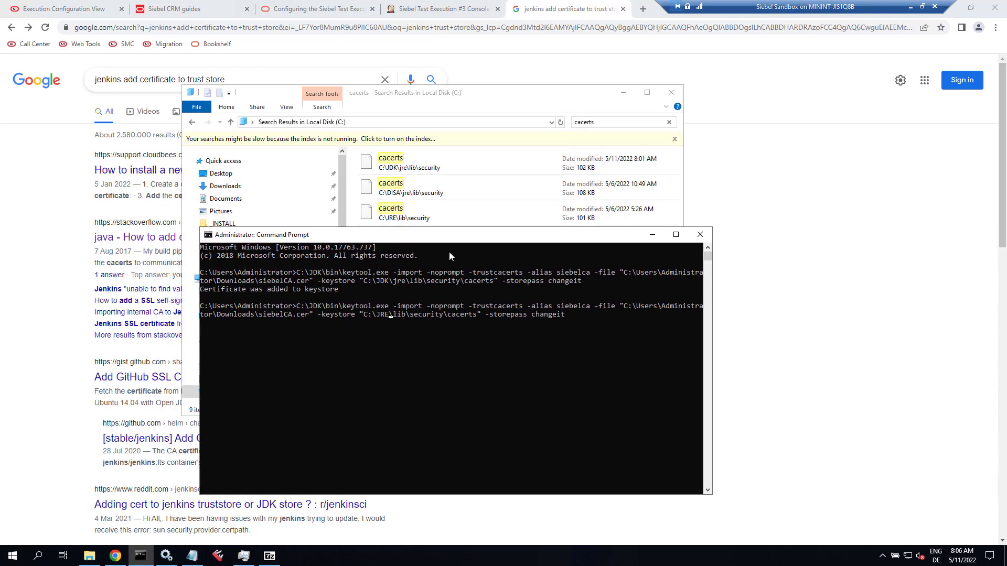
key(Return)
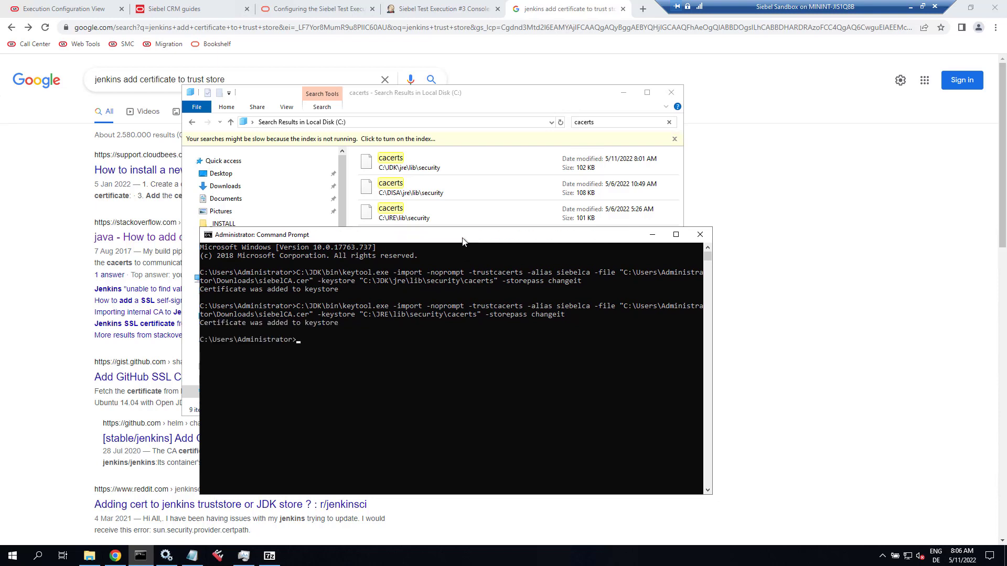
drag(462, 240, 318, 363)
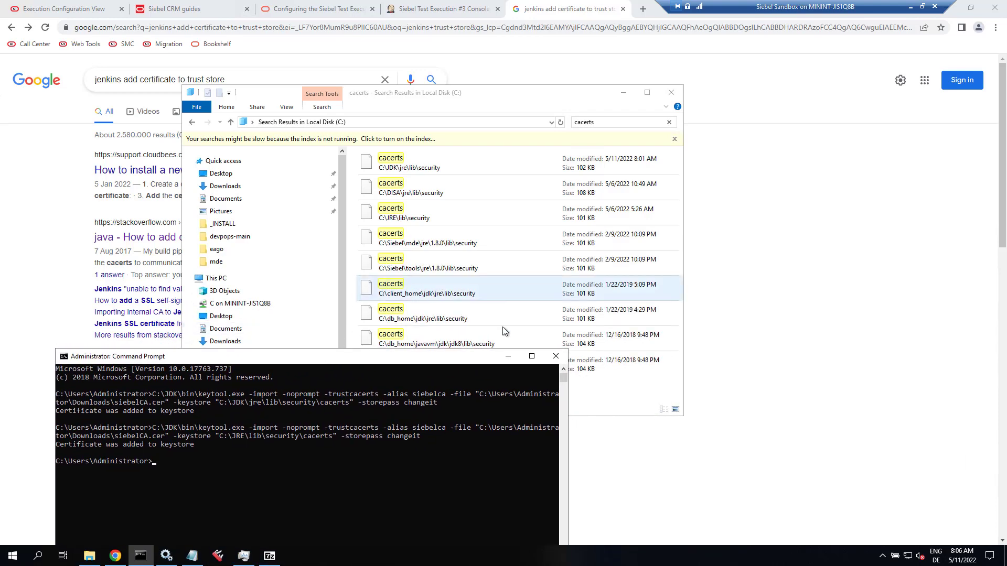
drag(482, 359, 438, 445)
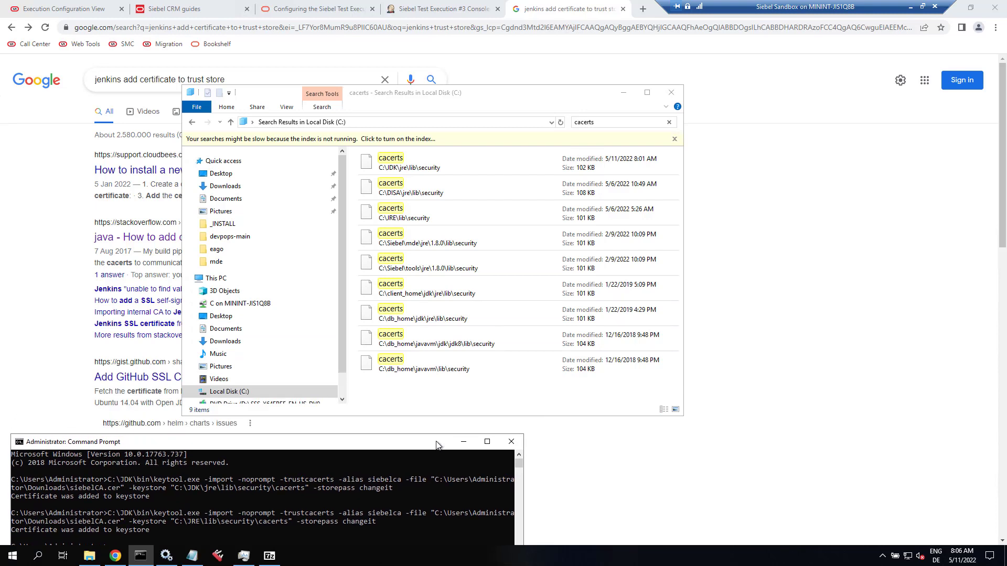
drag(438, 445, 540, 243)
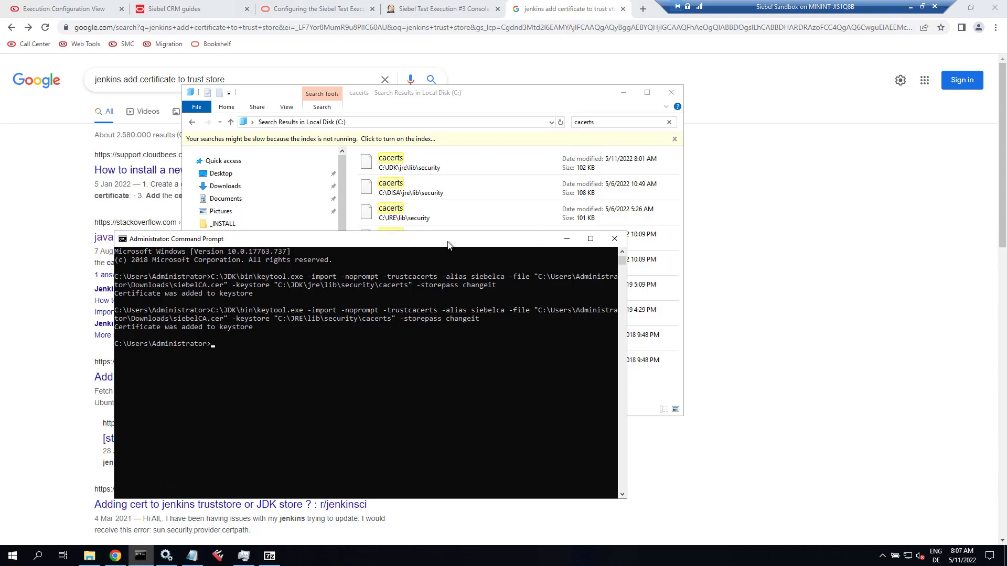
Trigger build #4 of Siebel Test Execution and follow its console output.
click(430, 10)
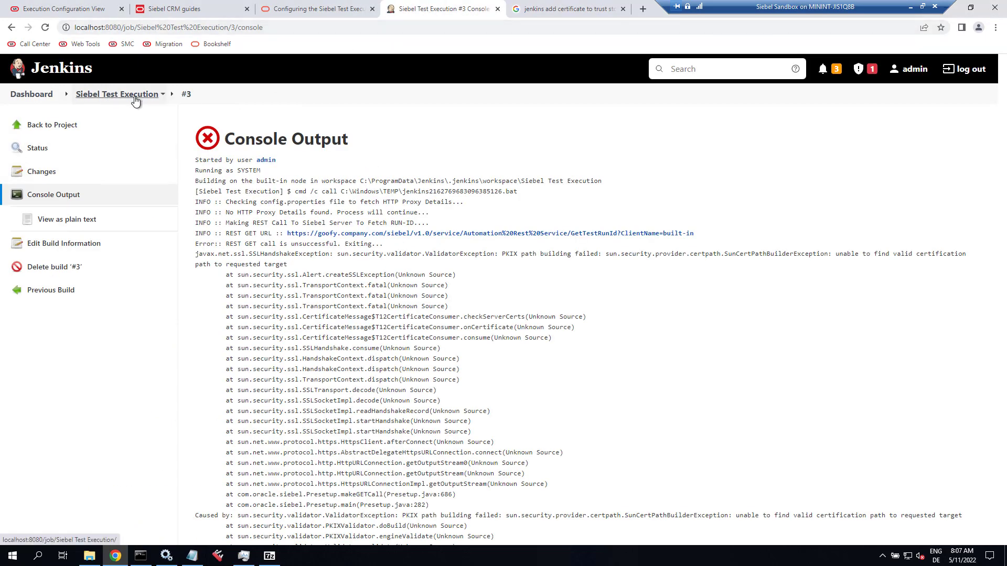
click(162, 94)
click(120, 159)
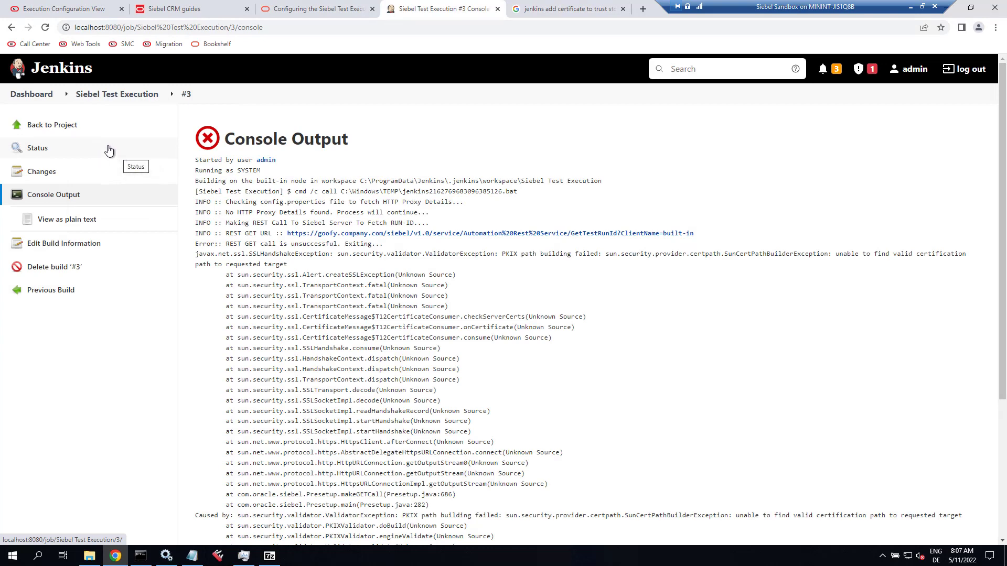
click(131, 95)
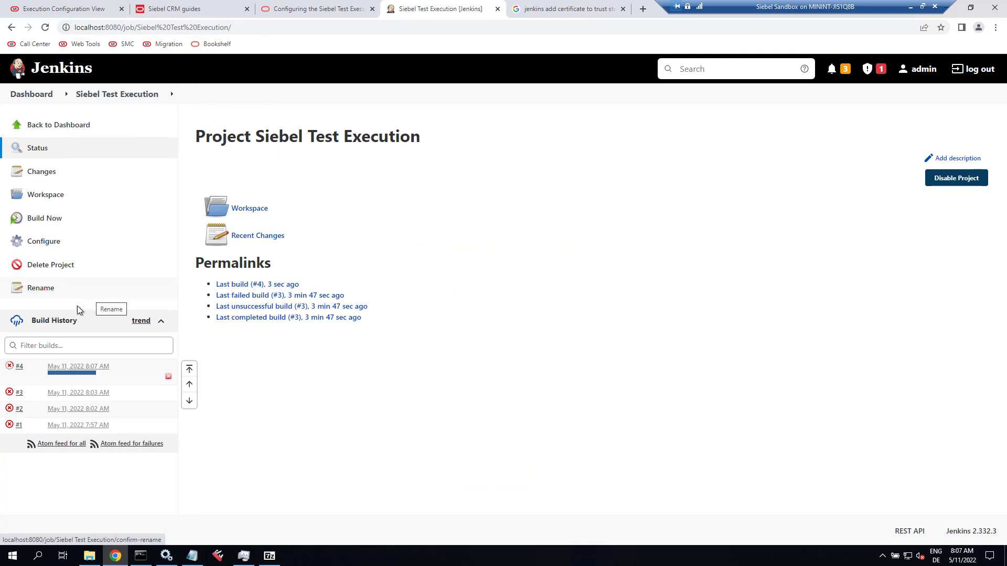
click(27, 366)
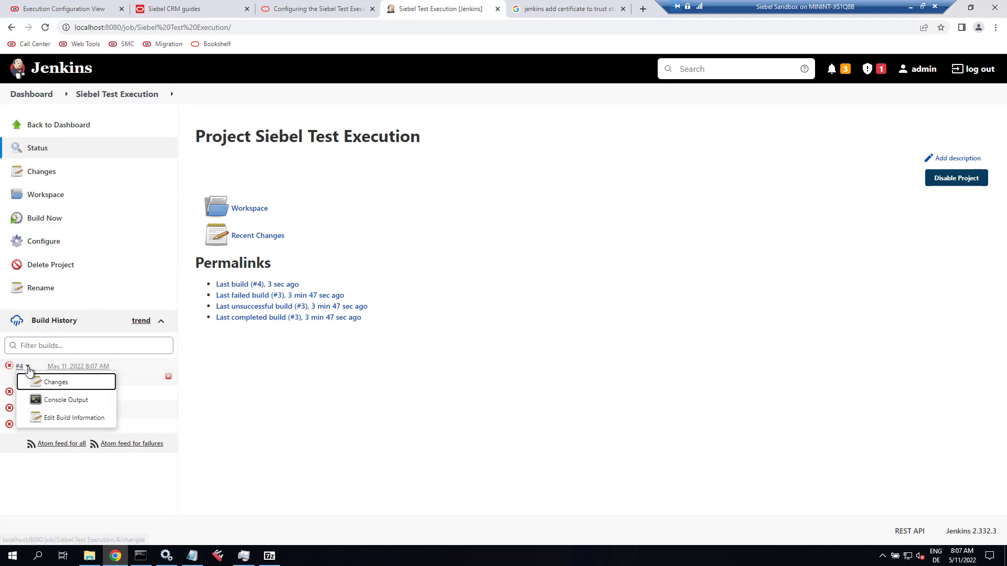
click(45, 402)
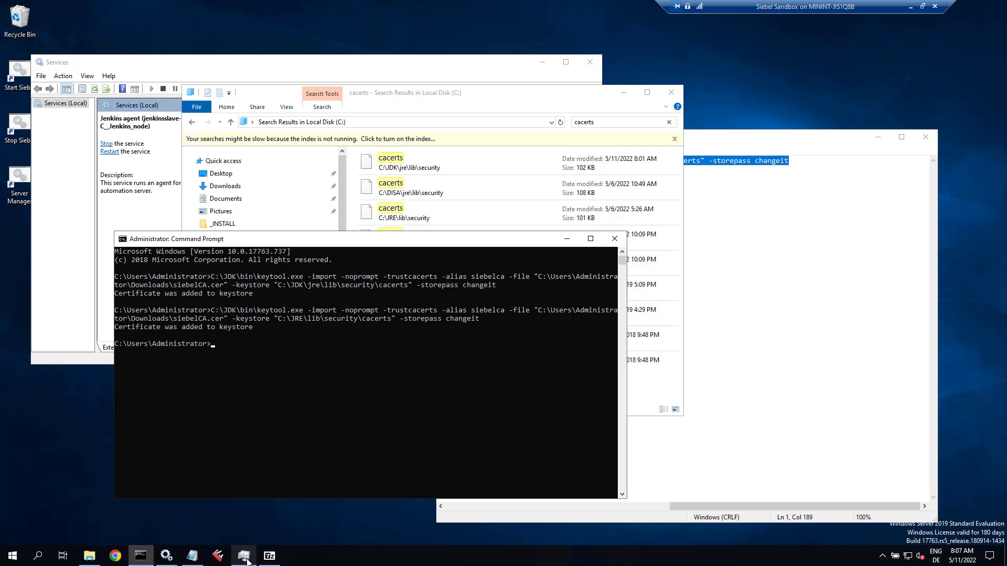
Bring Task Manager's Details list of running processes to the front.
mouse_move(247, 562)
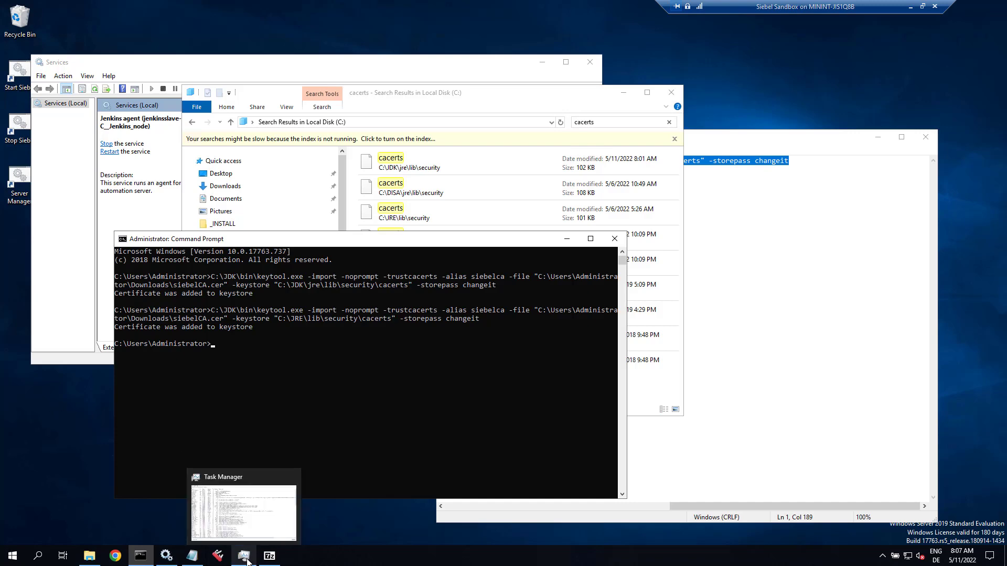
click(247, 562)
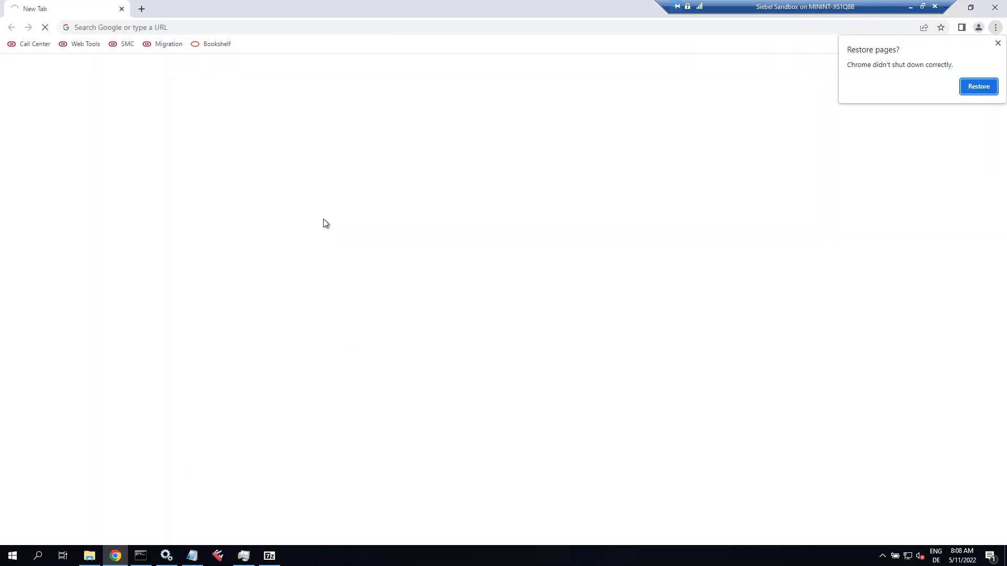
Dismiss Chrome's restore prompt and start a new session in Siebel Call Center.
click(998, 44)
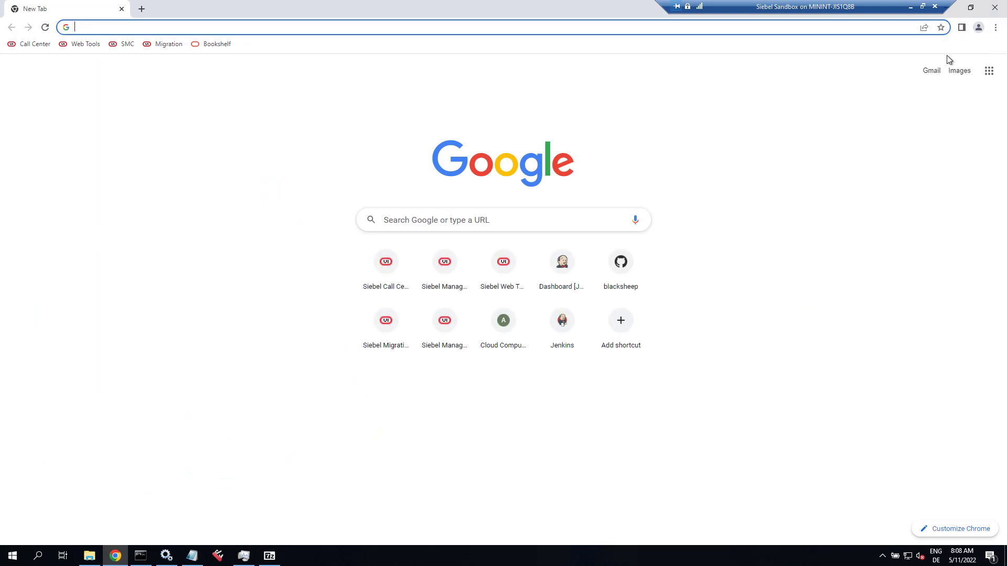
click(33, 45)
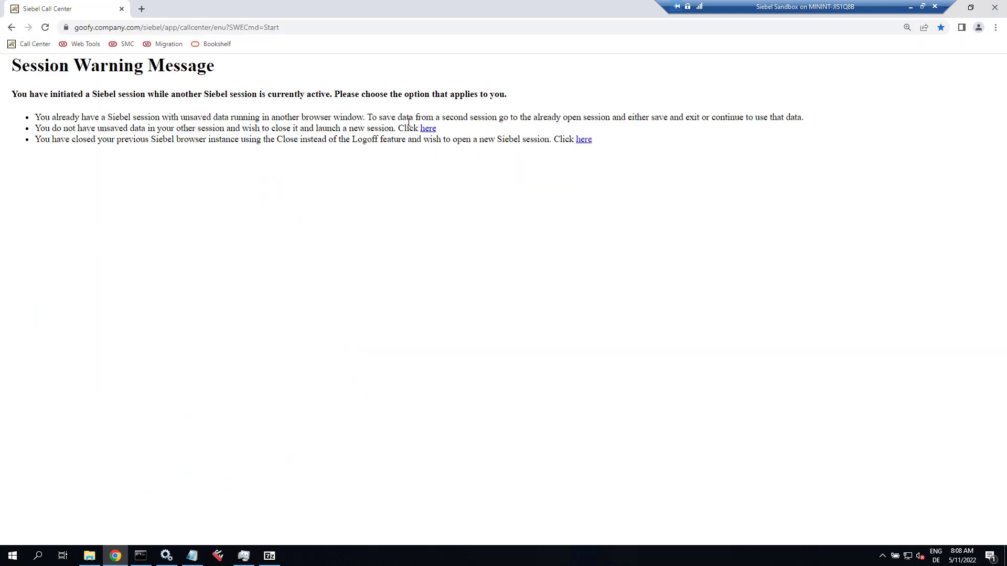
click(427, 129)
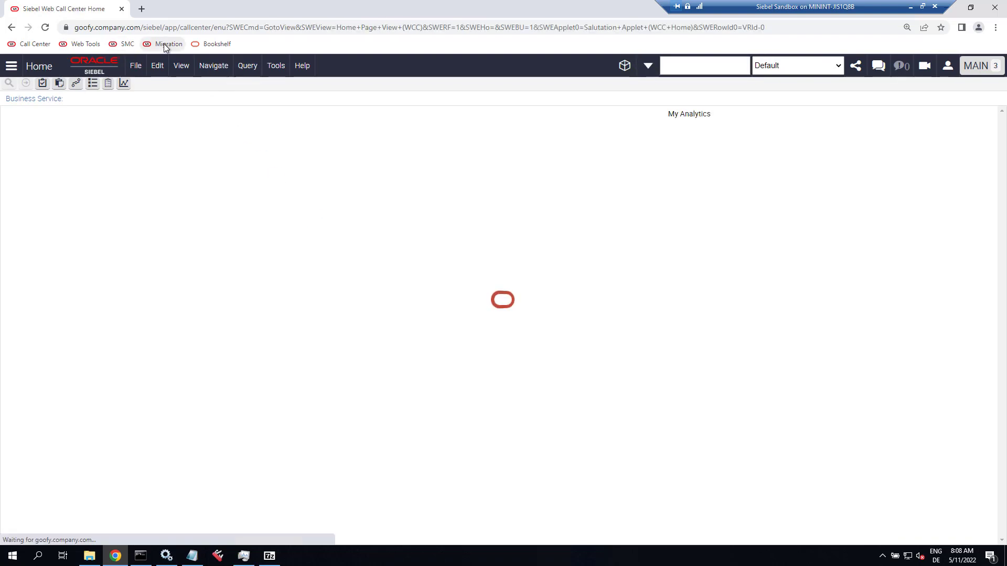
Open Jenkins at localhost:8080 in a new tab and view build #4's successful console output.
click(141, 8)
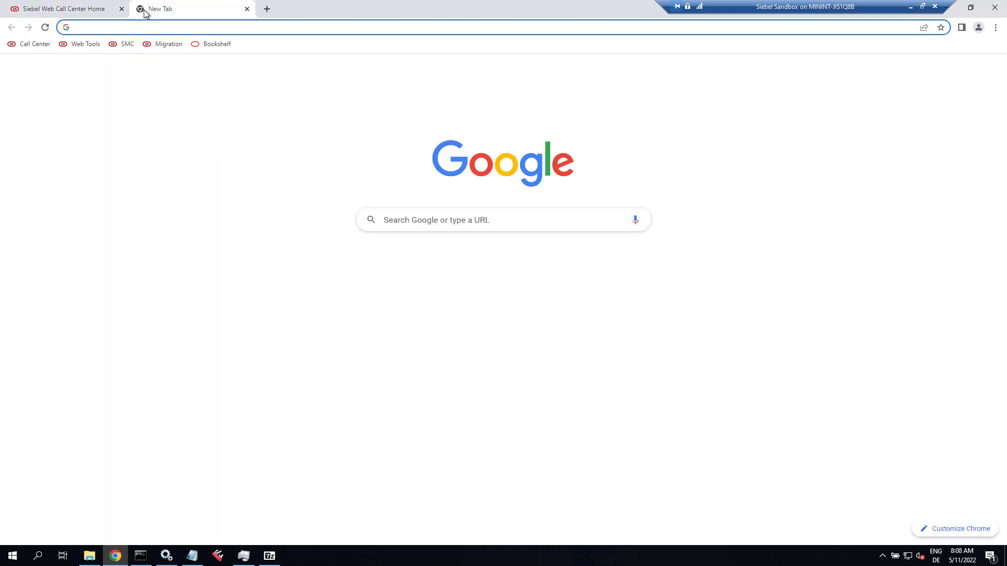
text(lo)
key(Return)
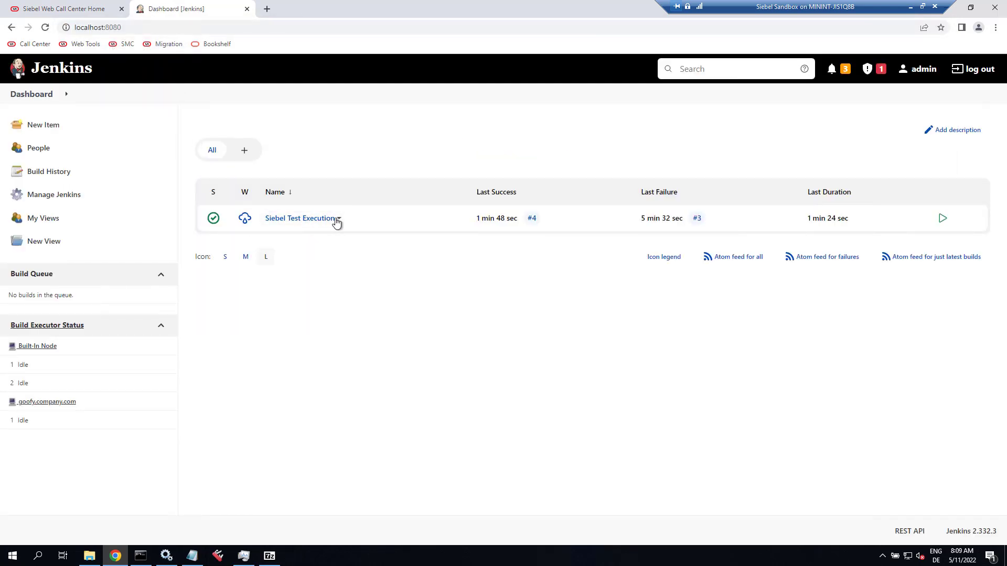
click(321, 219)
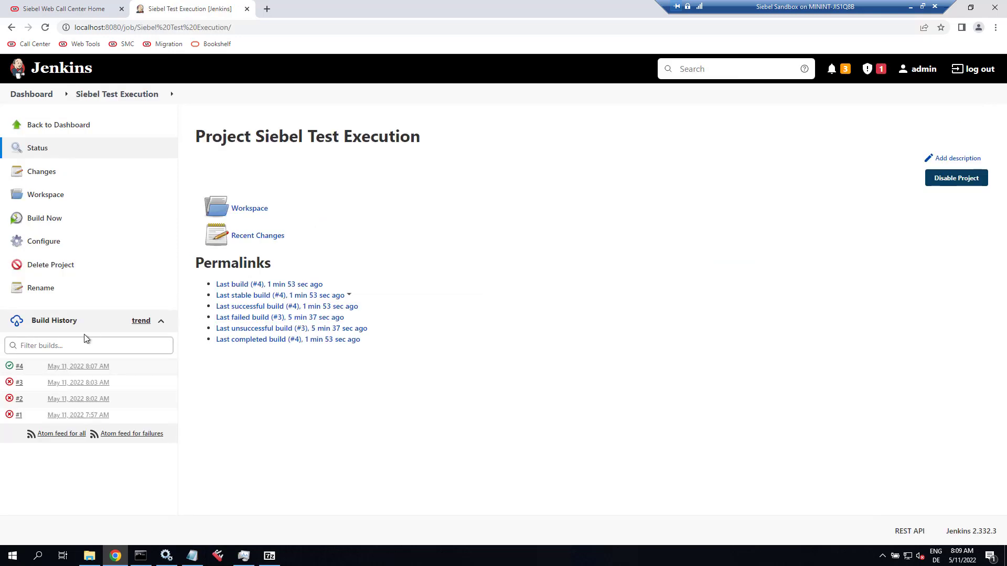
click(27, 368)
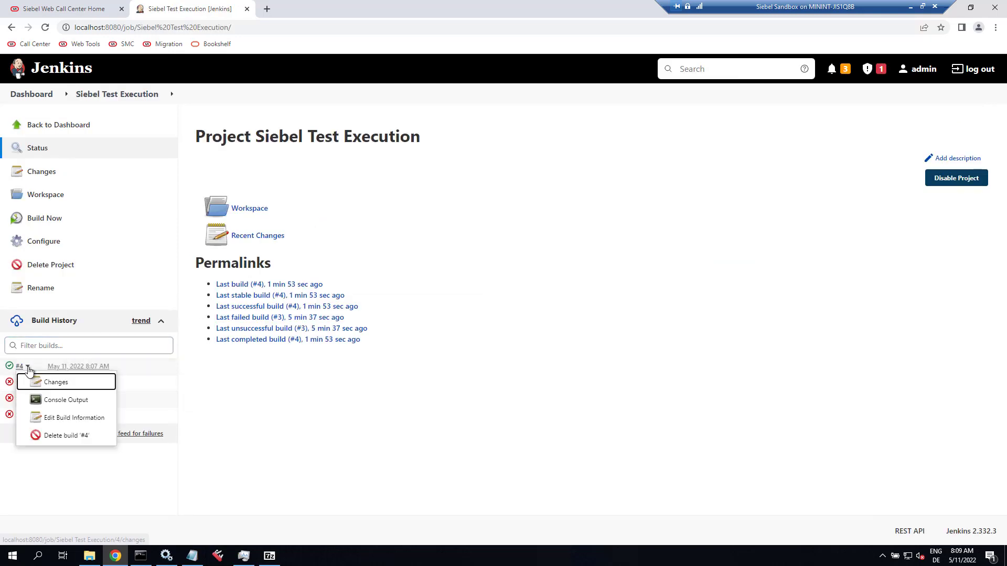
click(54, 399)
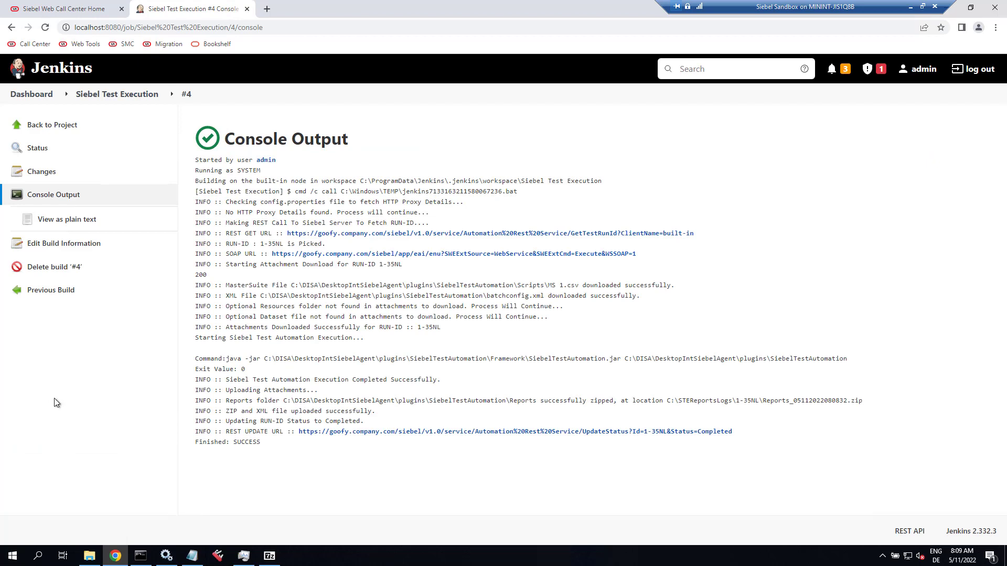
click(80, 10)
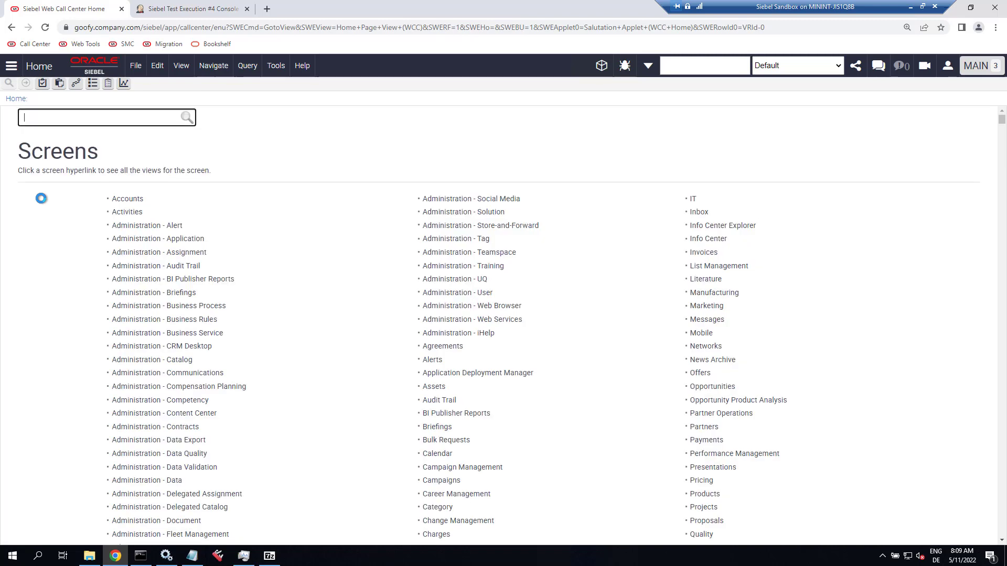
Open the Test Execution view and check the run's Completed status and test harness value.
text(test exec)
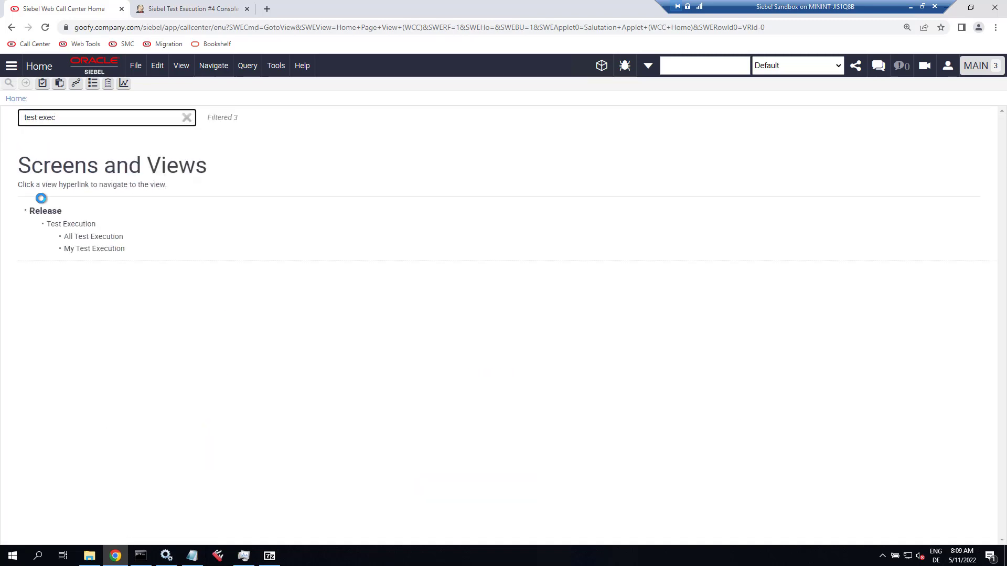
click(82, 227)
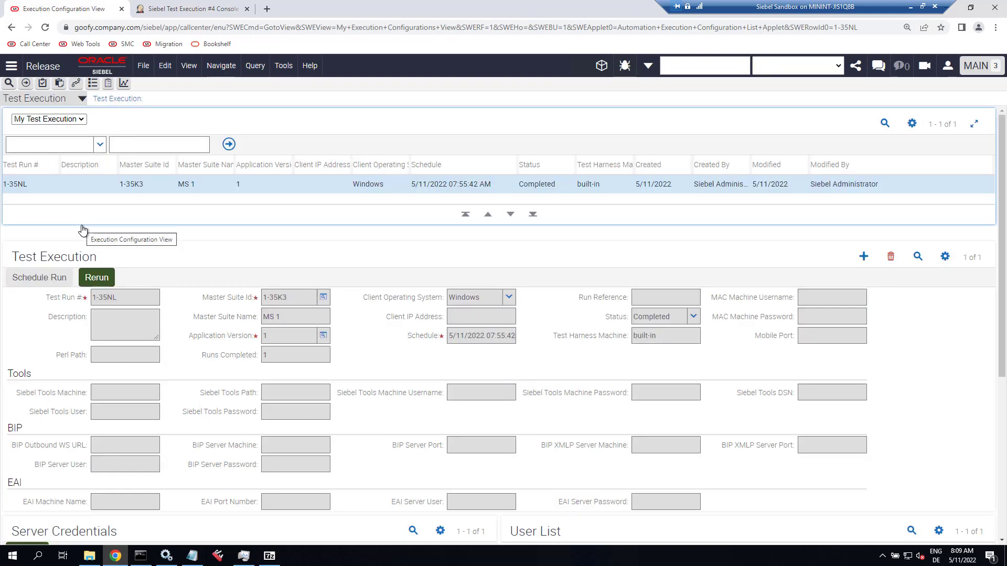
click(559, 187)
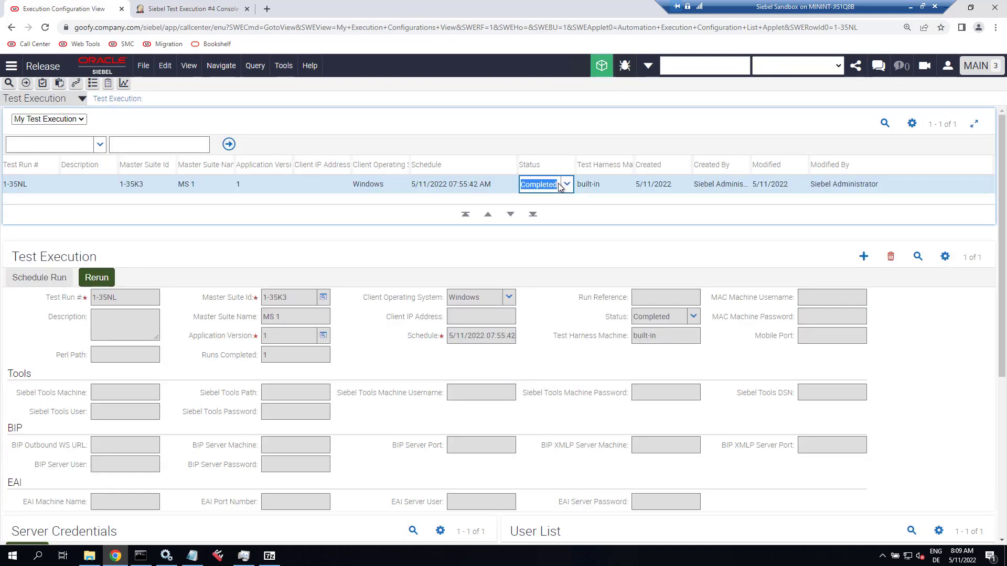
click(604, 183)
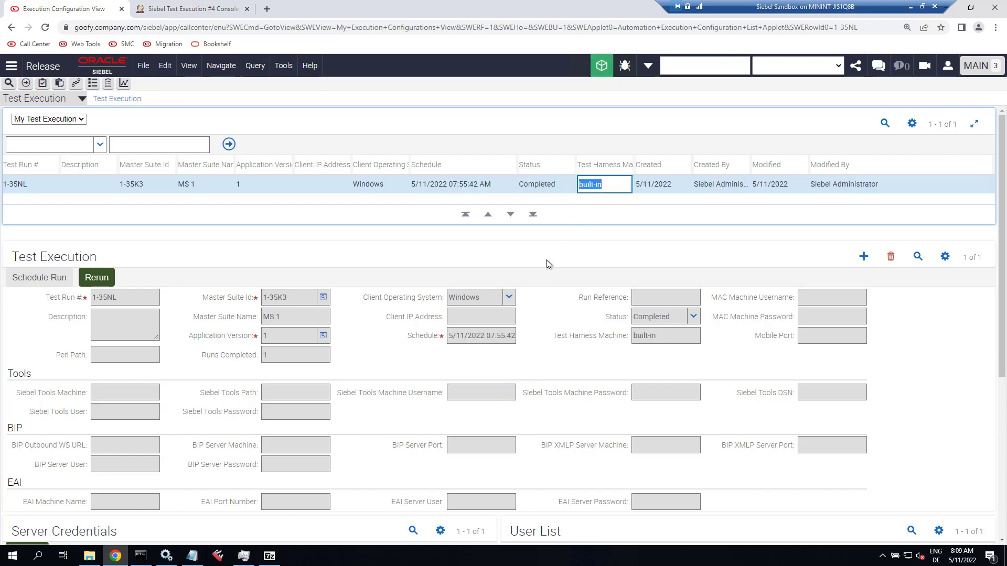
Sort attachments newest first, download Reports_05112022080832.zip and show it in its folder.
scroll(546, 259, down, 5)
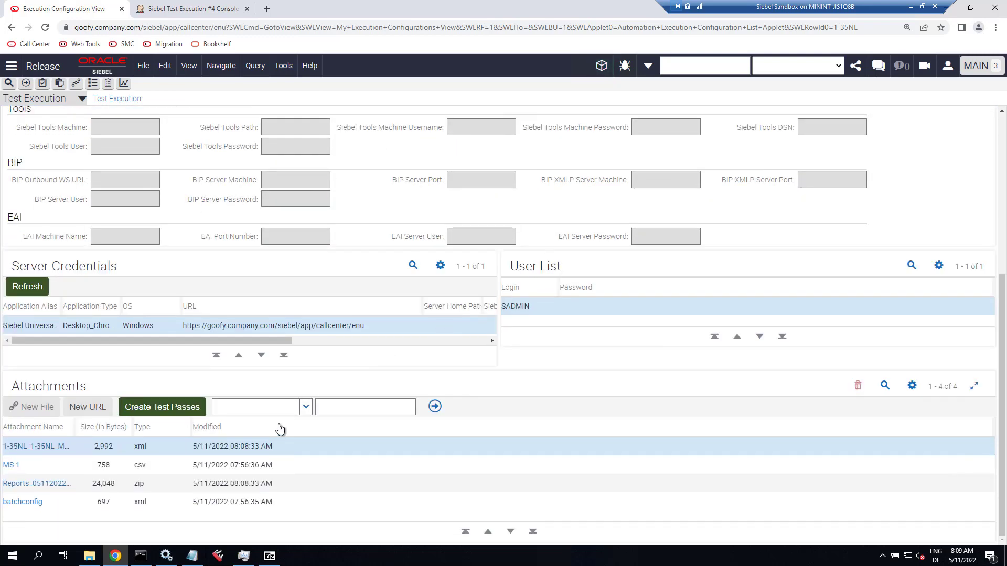
click(281, 445)
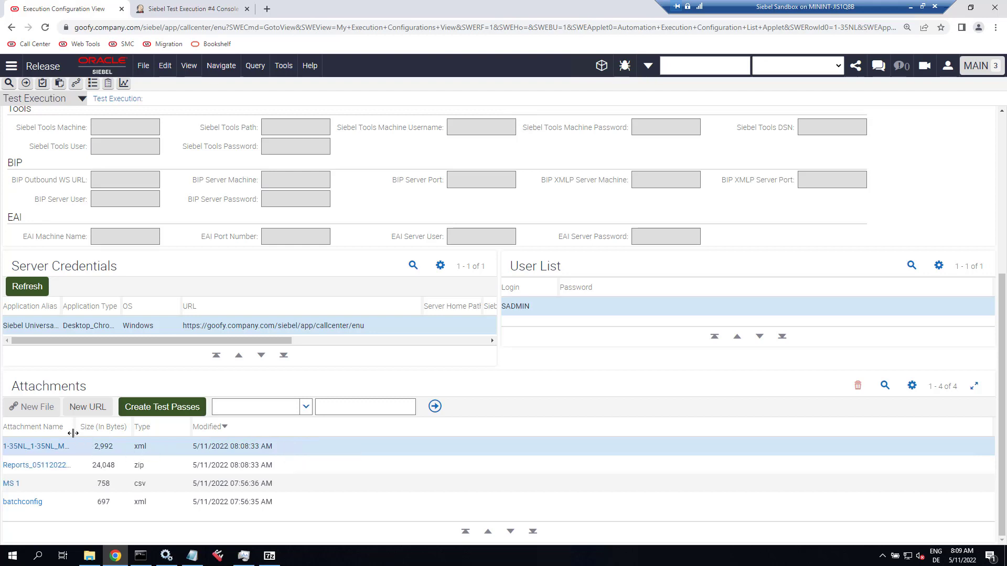
drag(76, 426, 143, 426)
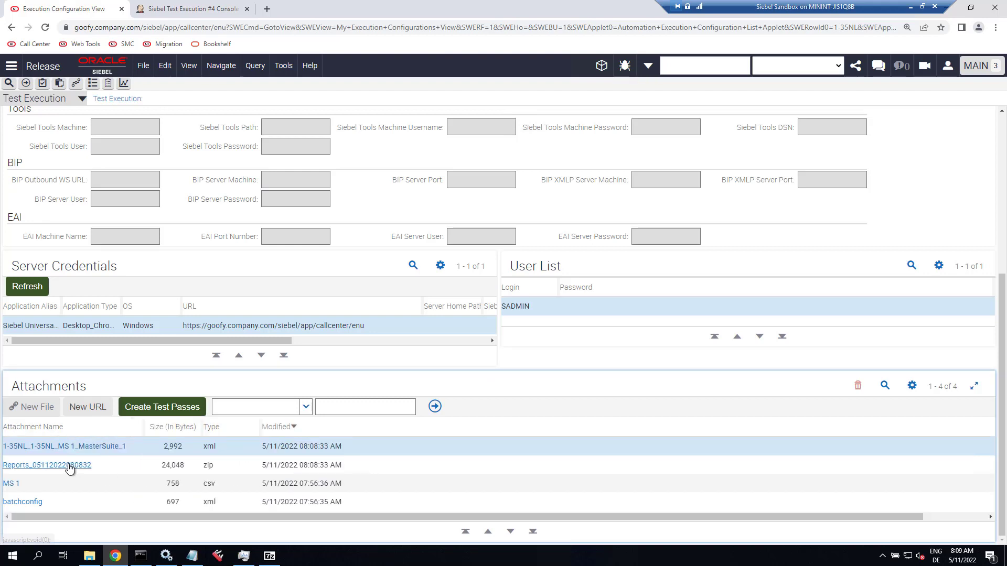
click(70, 466)
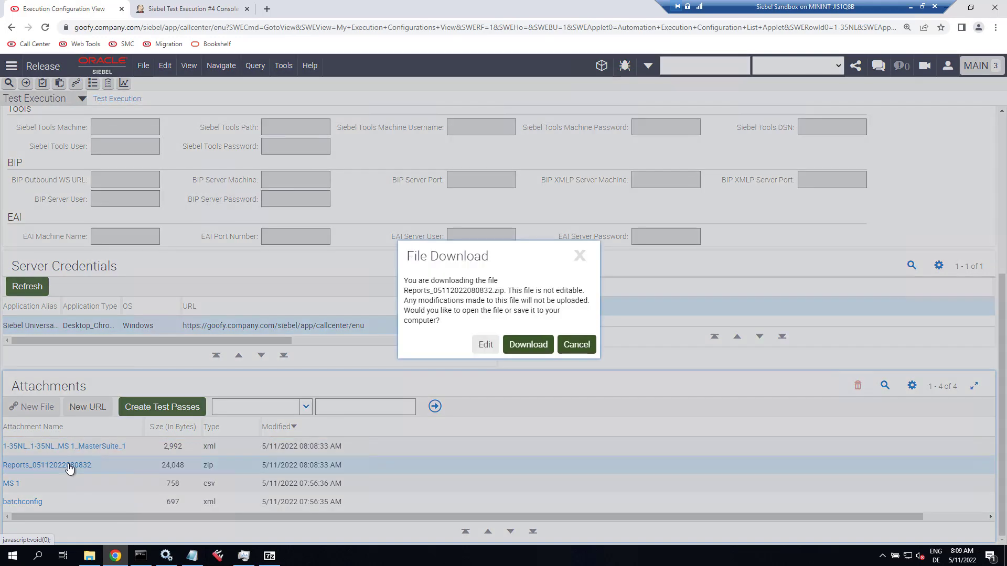
click(530, 345)
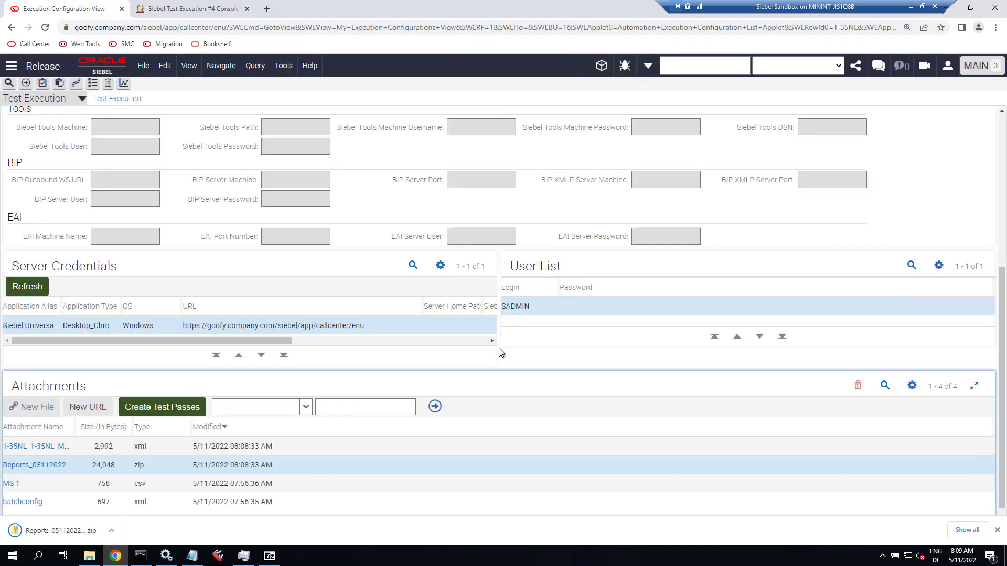
click(112, 531)
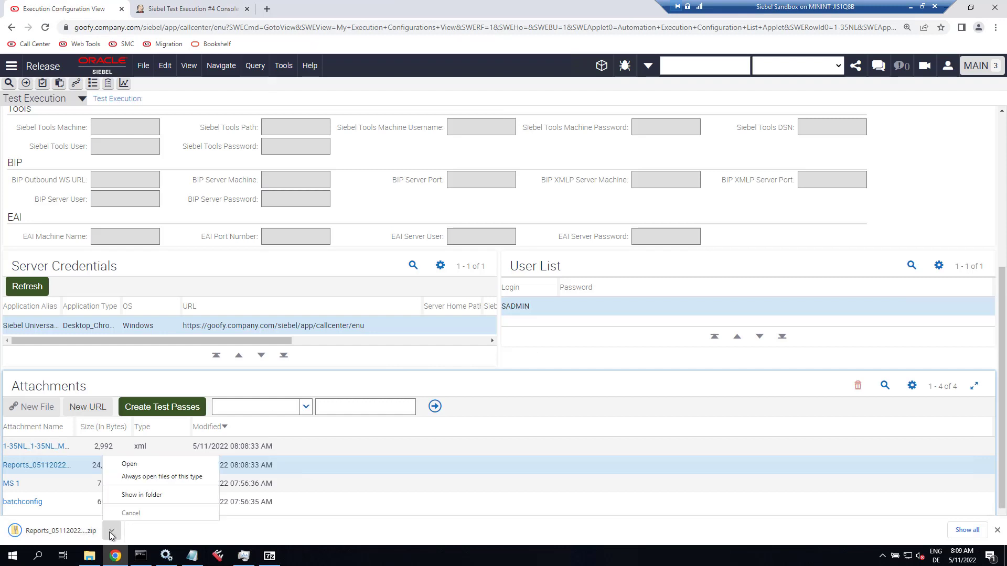
click(152, 495)
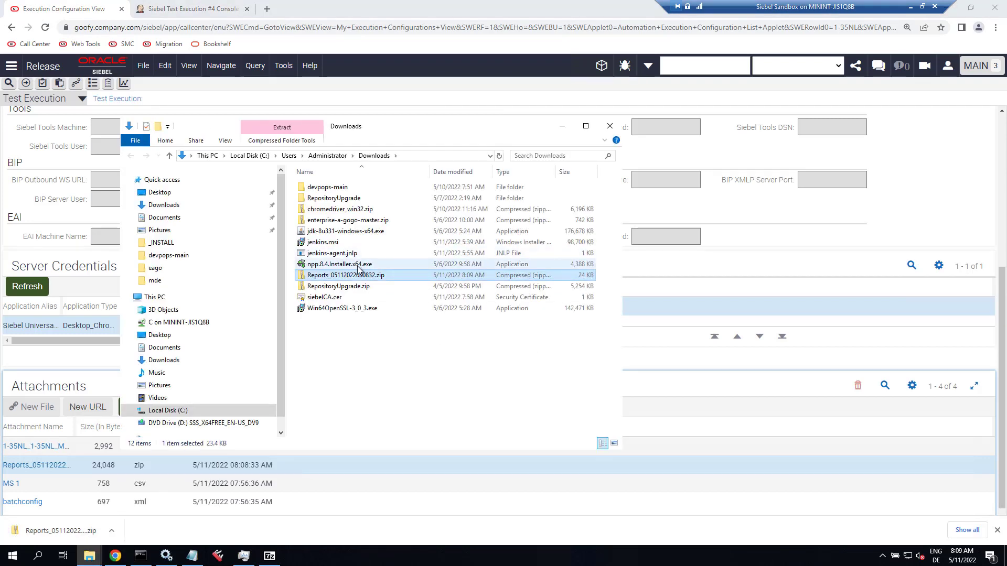
right_click(339, 278)
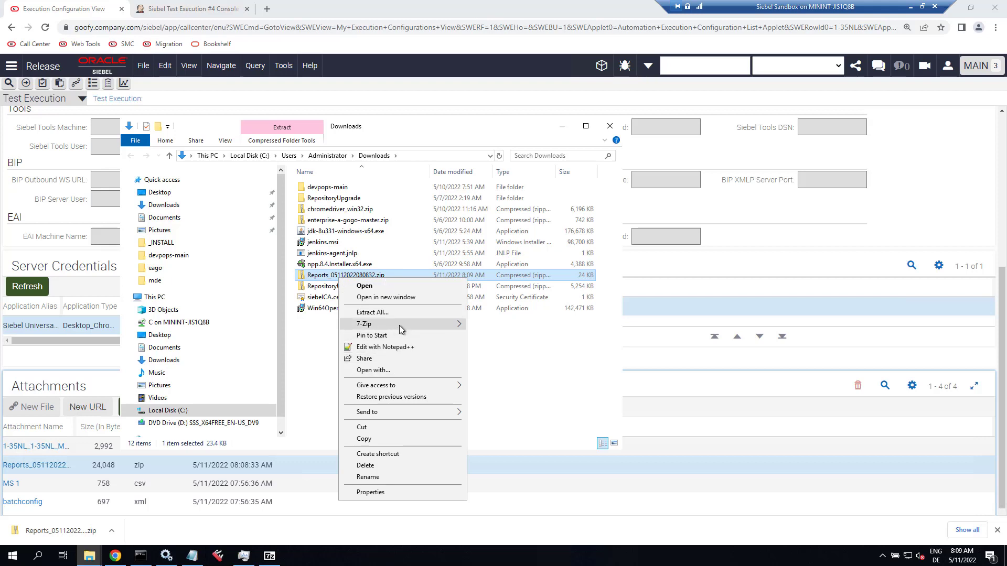
mouse_move(418, 329)
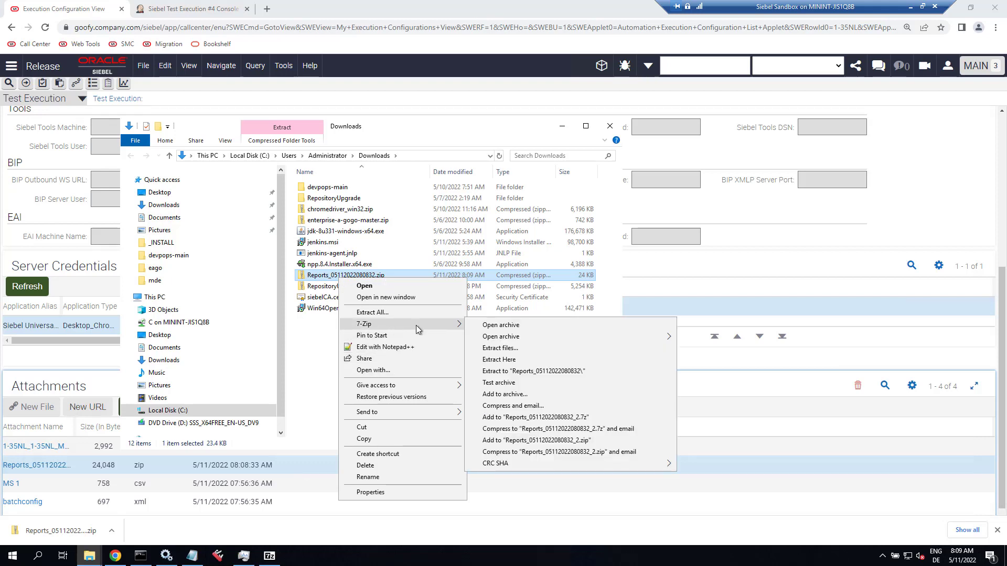
click(495, 372)
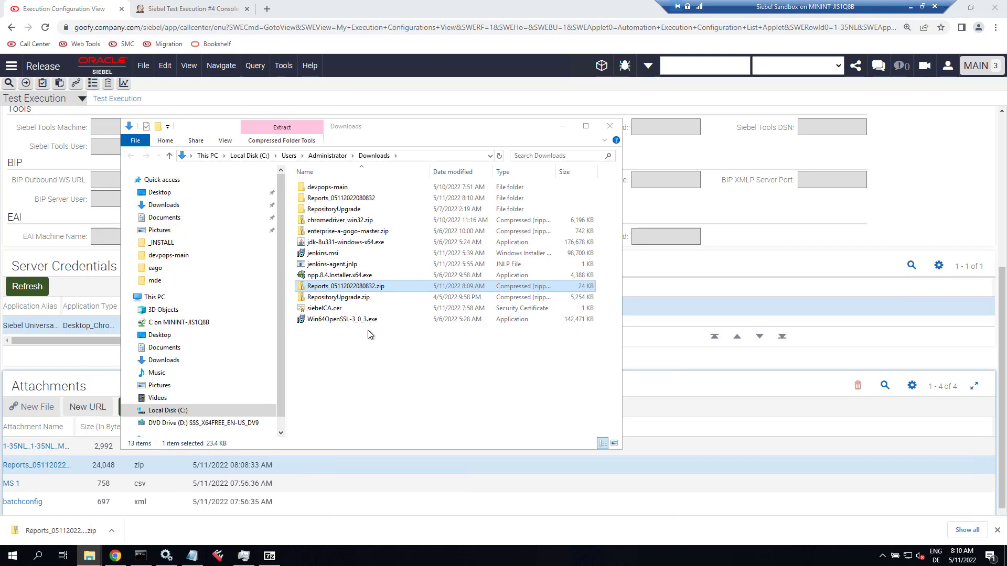
Open the MasterSuite HTML report from Reports > MS 1 > logs, showing run 1-35NL at 100% pass.
double_click(366, 201)
double_click(321, 187)
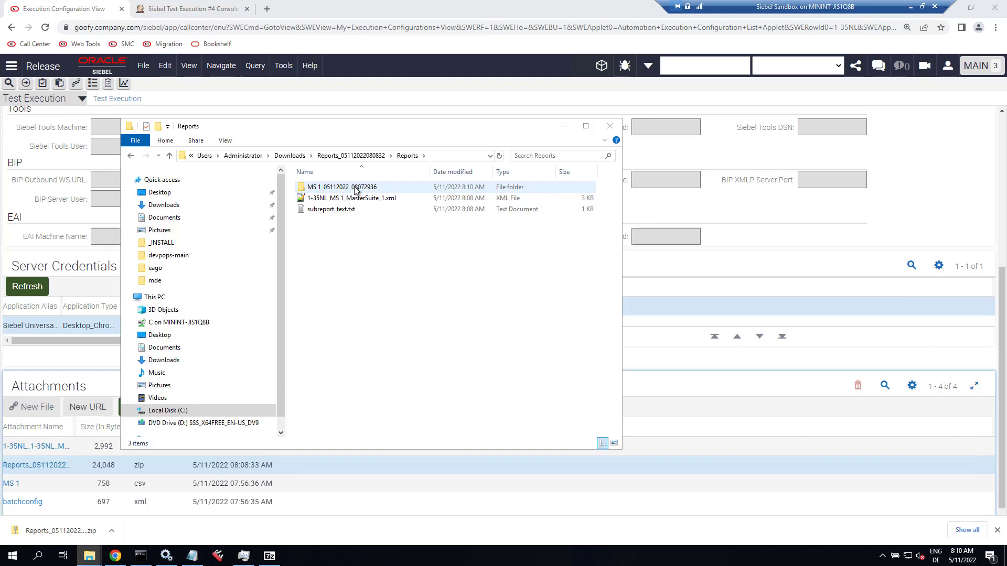
double_click(355, 190)
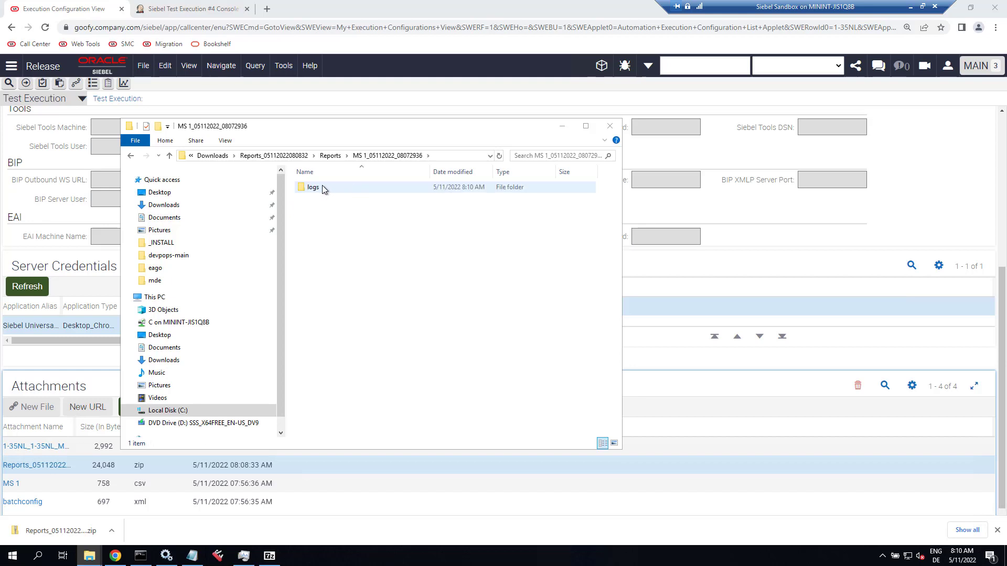
click(322, 190)
double_click(322, 190)
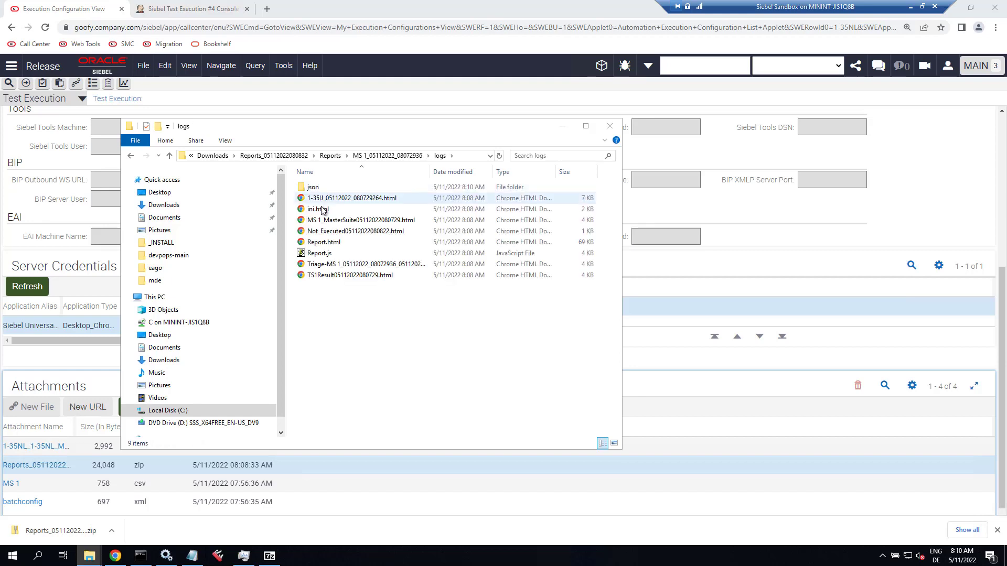
double_click(325, 220)
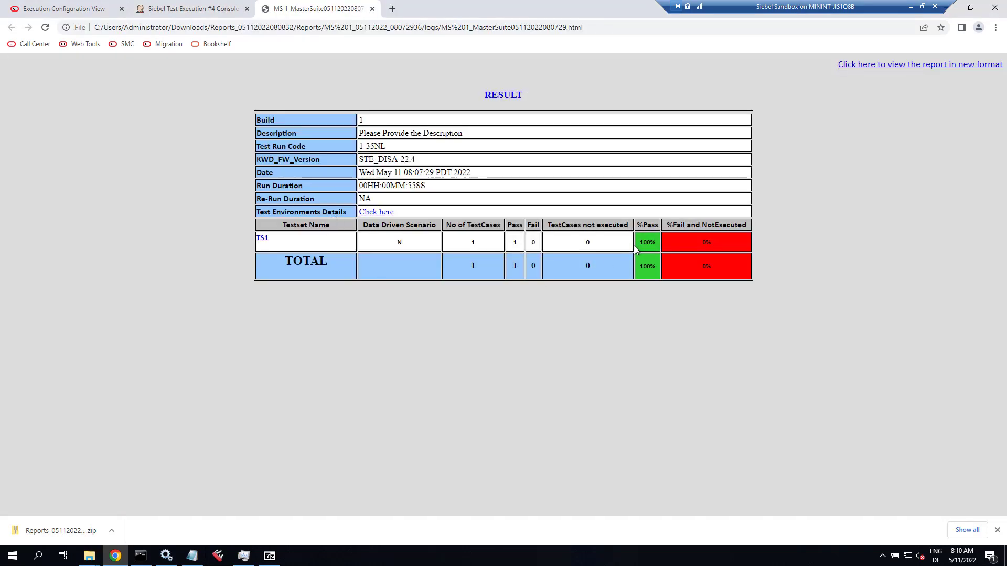
Review the TS1 results and the passing 1-35IJ test case report, then return to Execution Configuration View.
click(262, 239)
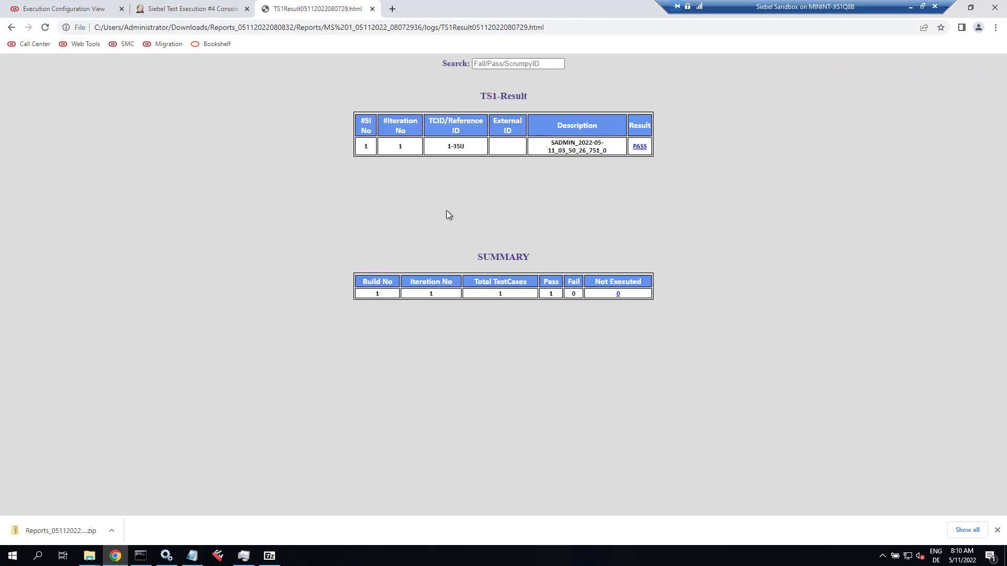
click(640, 147)
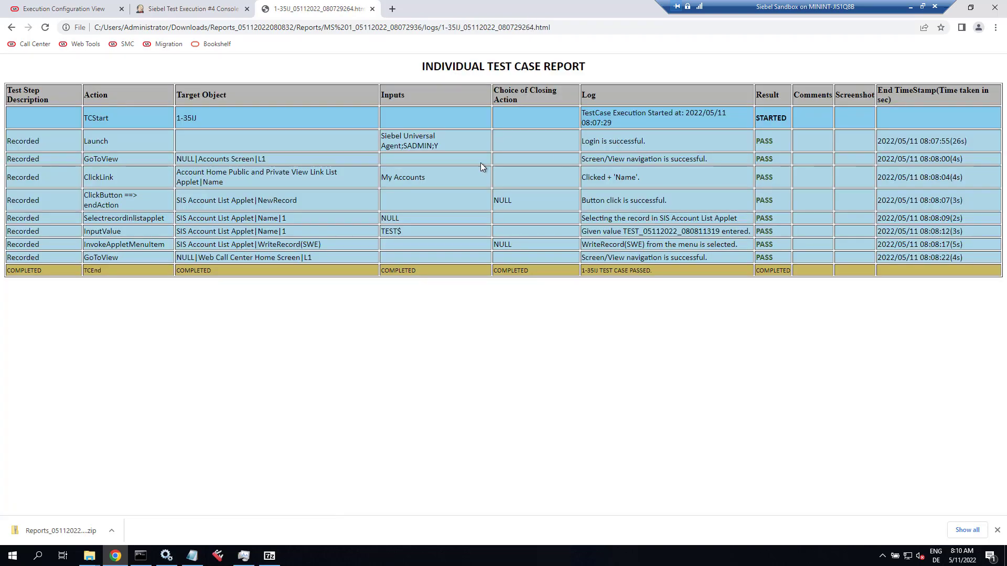
click(372, 9)
click(116, 5)
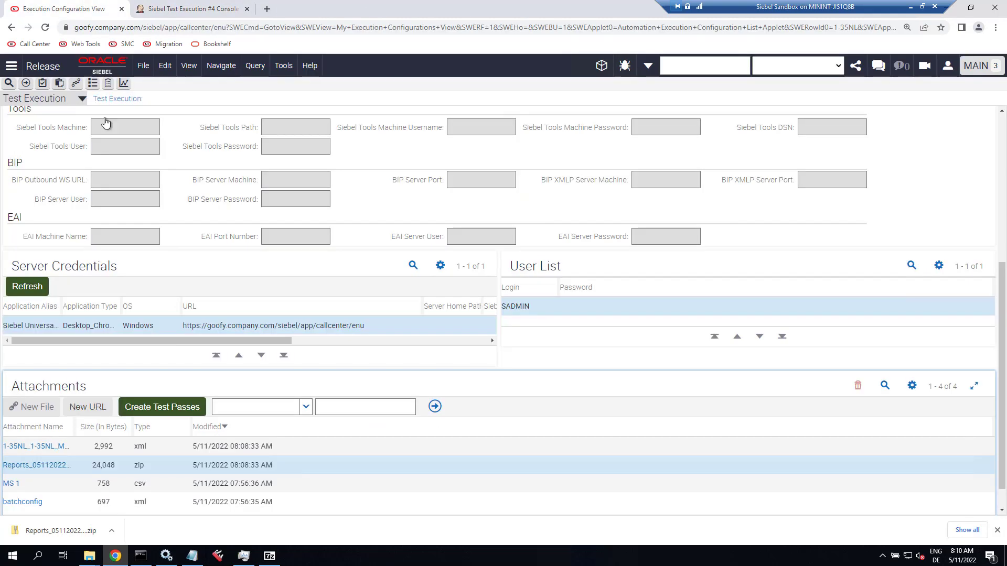
Create test passes from the MasterSuite XML result attachment and dismiss the confirmation.
click(152, 446)
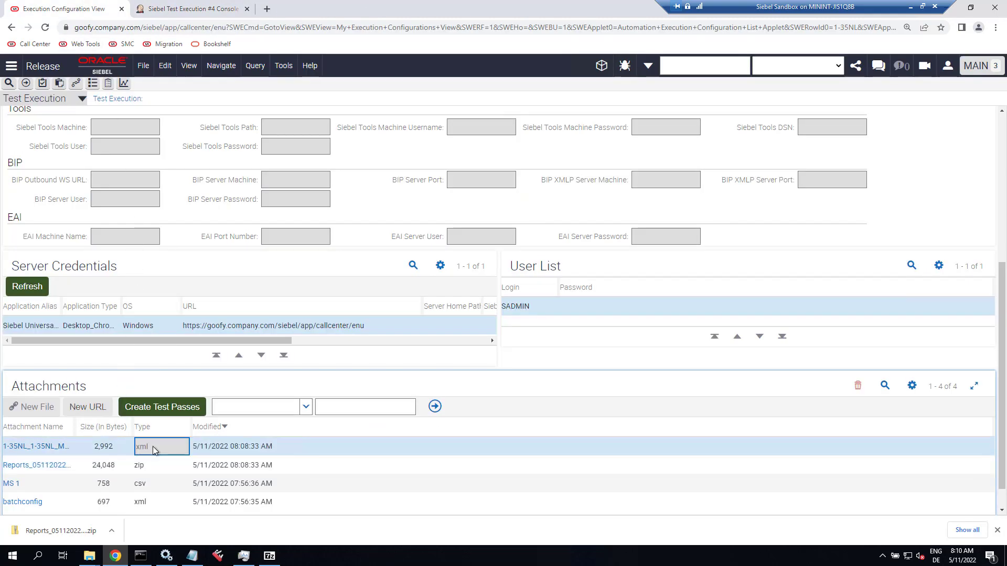
click(179, 412)
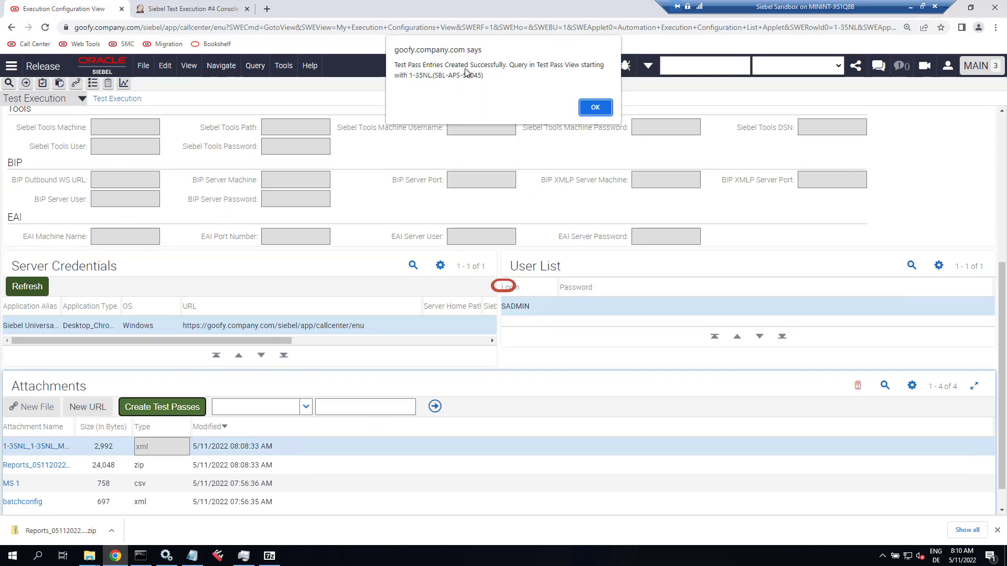
click(595, 108)
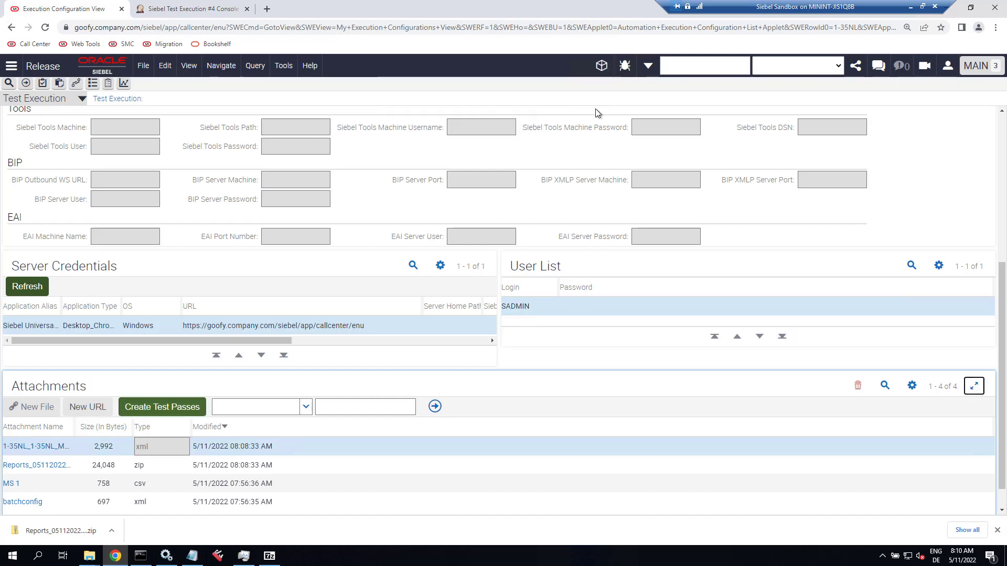
scroll(391, 180, up, 5)
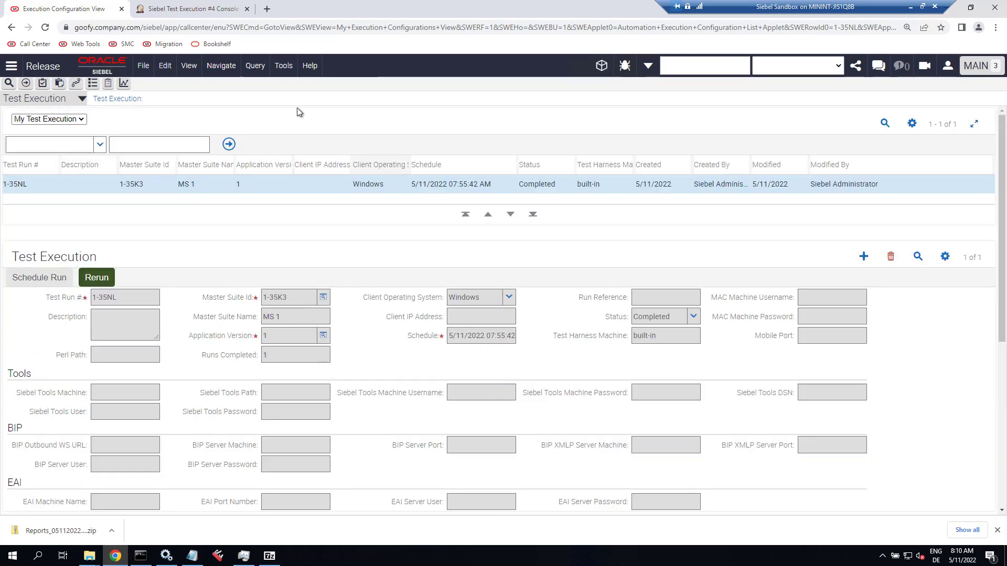
click(53, 100)
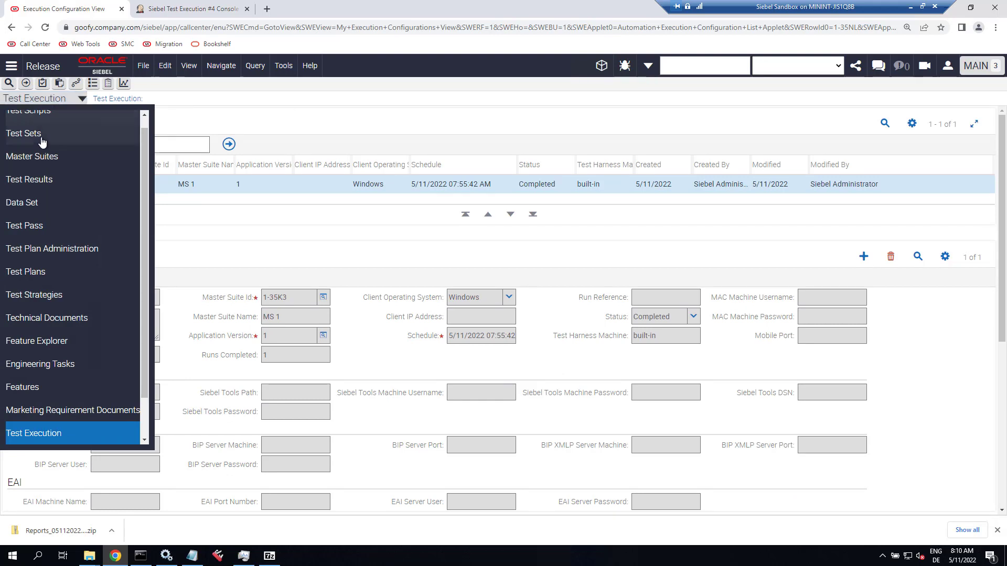
click(24, 226)
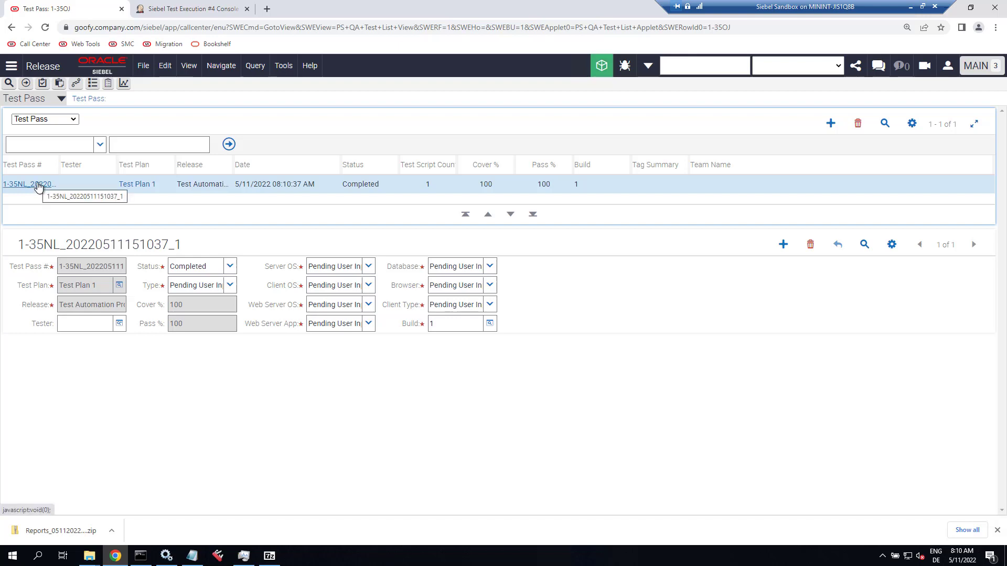
click(39, 185)
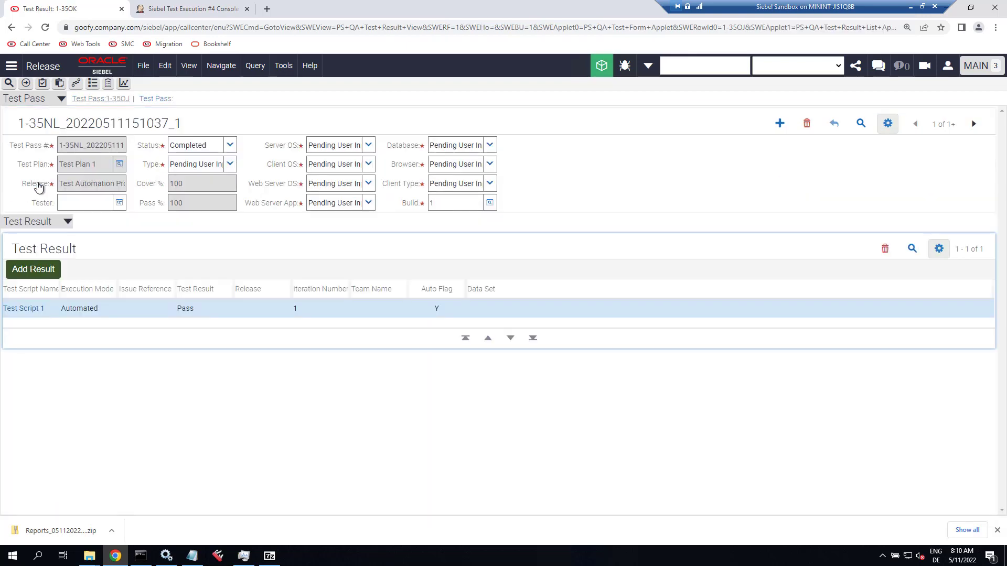
click(200, 312)
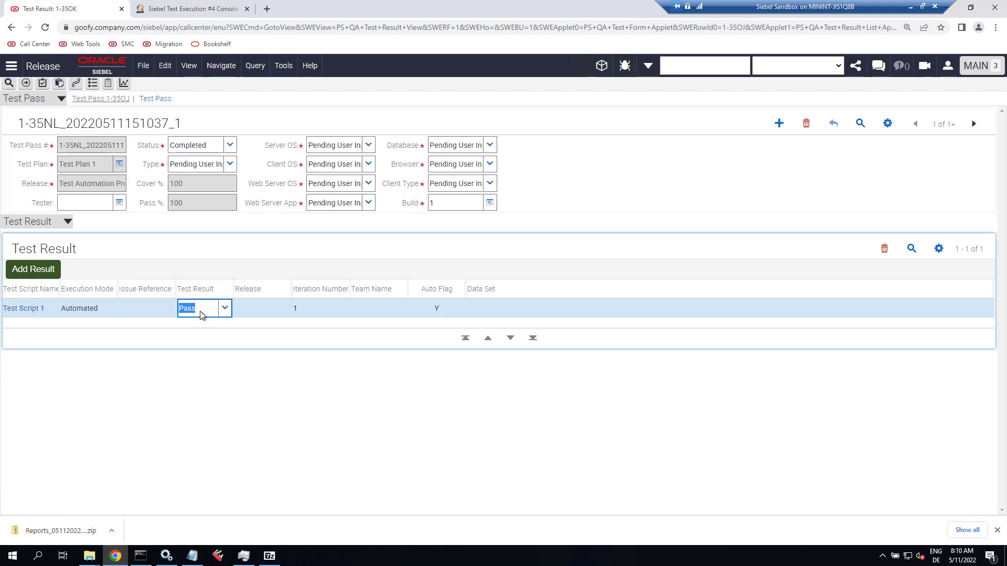